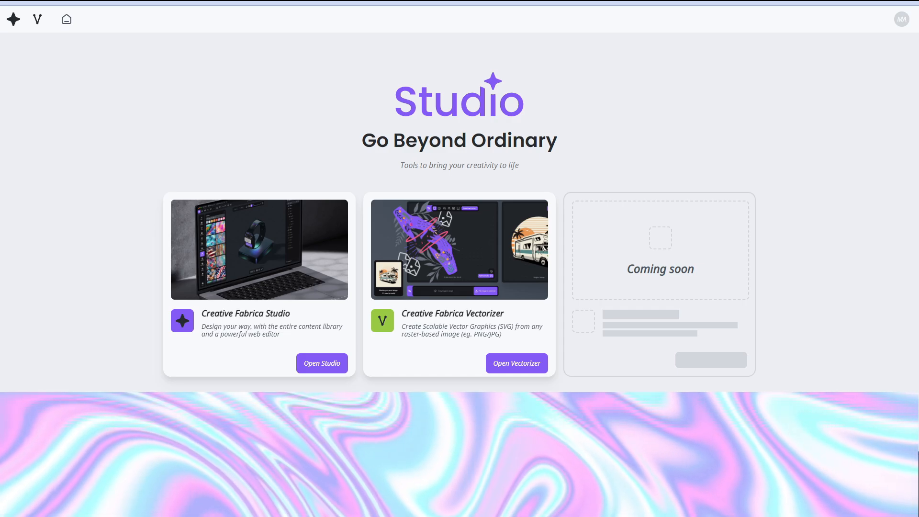
# Open Creative Fabrica Studio and switch its interface to the light theme
pyautogui.click(311, 368)
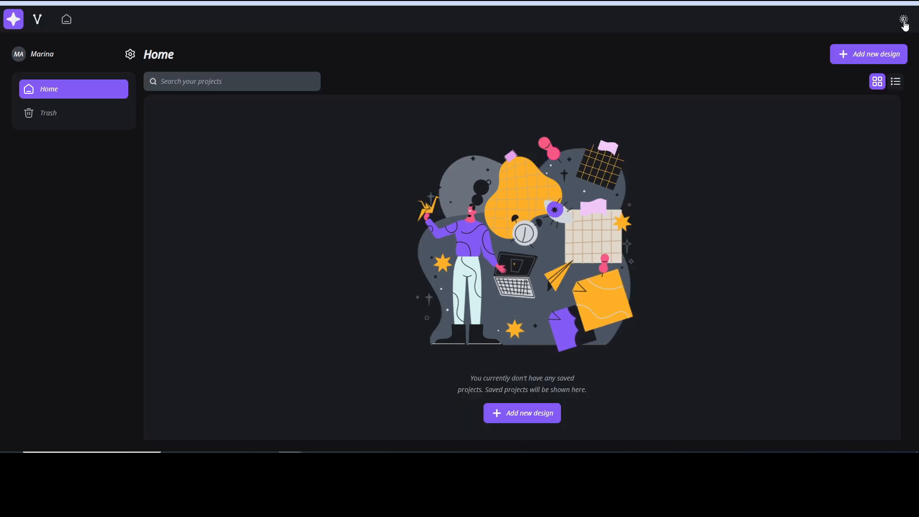
pyautogui.click(904, 20)
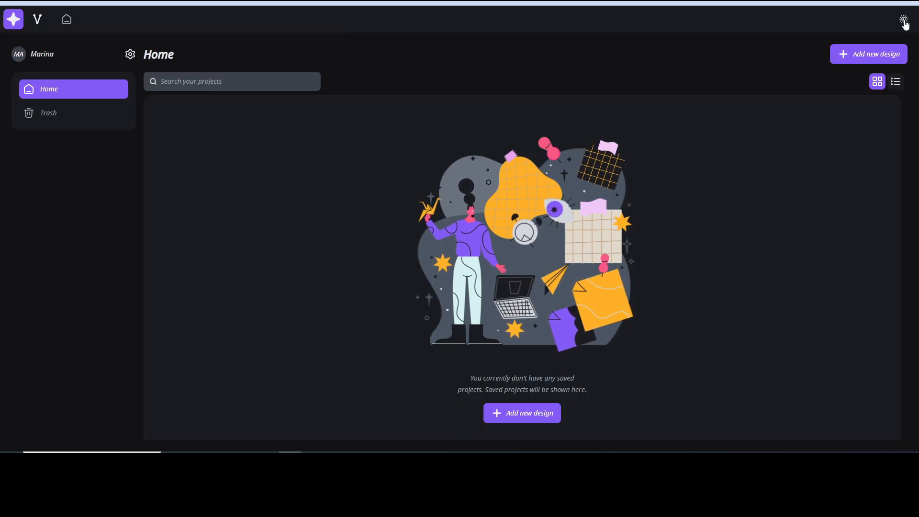
pyautogui.click(904, 22)
pyautogui.click(904, 21)
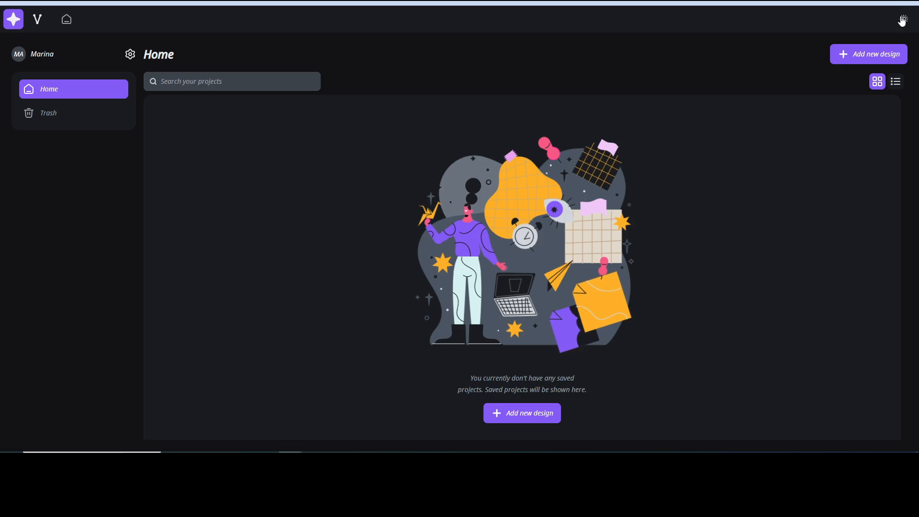
pyautogui.click(903, 22)
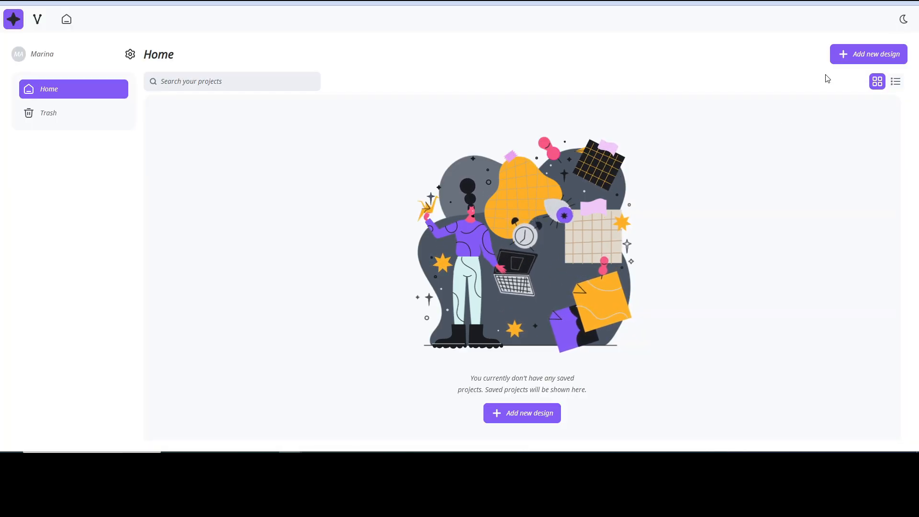
# Start a new design from the Standard category with inches as the unit and Print (300 DPI) resolution
pyautogui.click(852, 56)
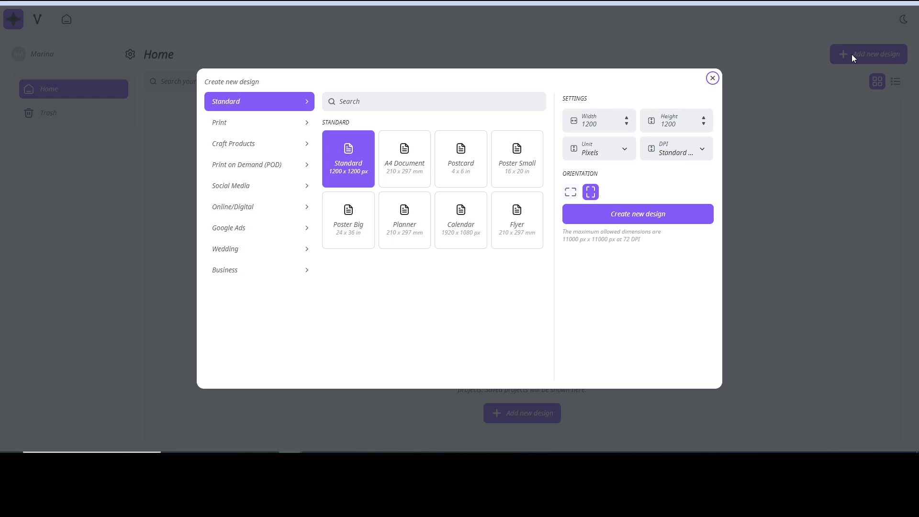
pyautogui.click(263, 153)
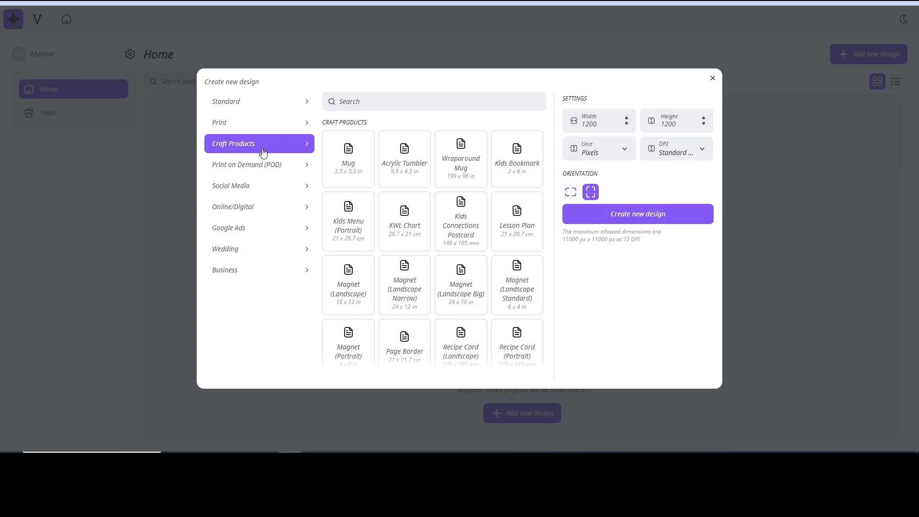
pyautogui.click(259, 103)
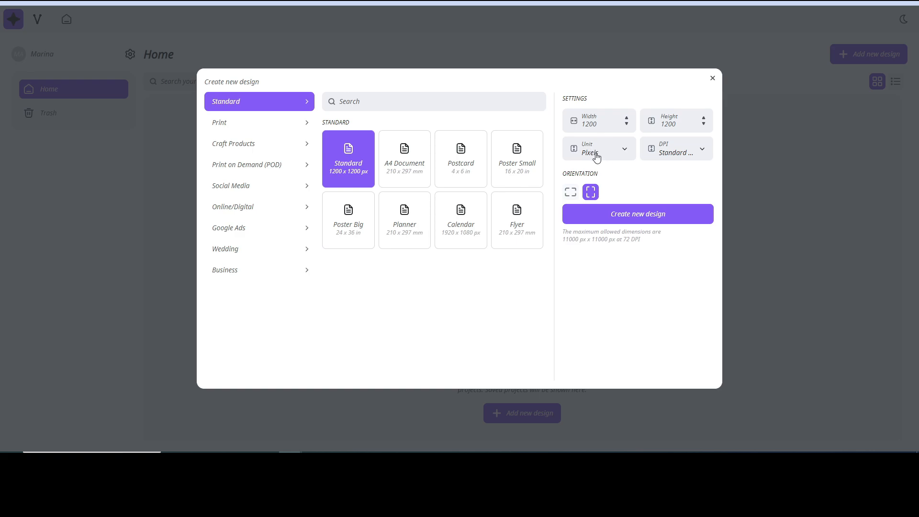
pyautogui.click(620, 150)
pyautogui.click(613, 172)
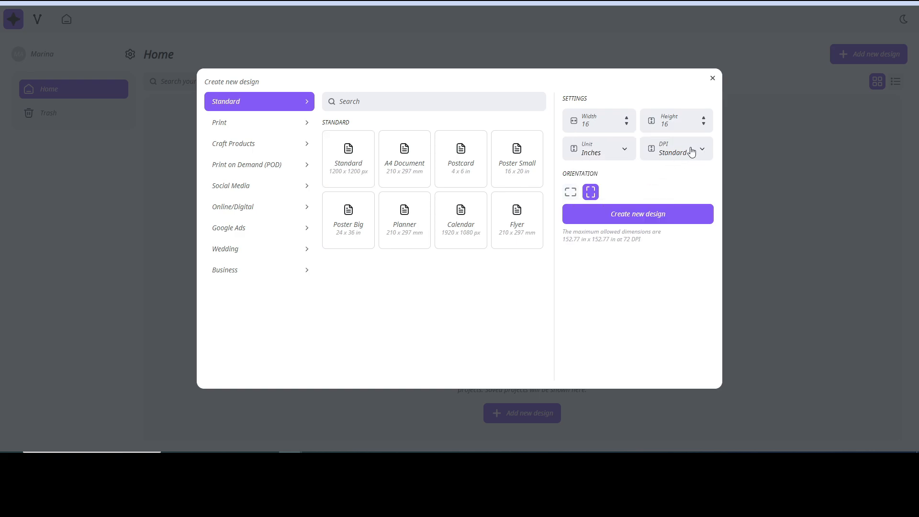
pyautogui.click(686, 164)
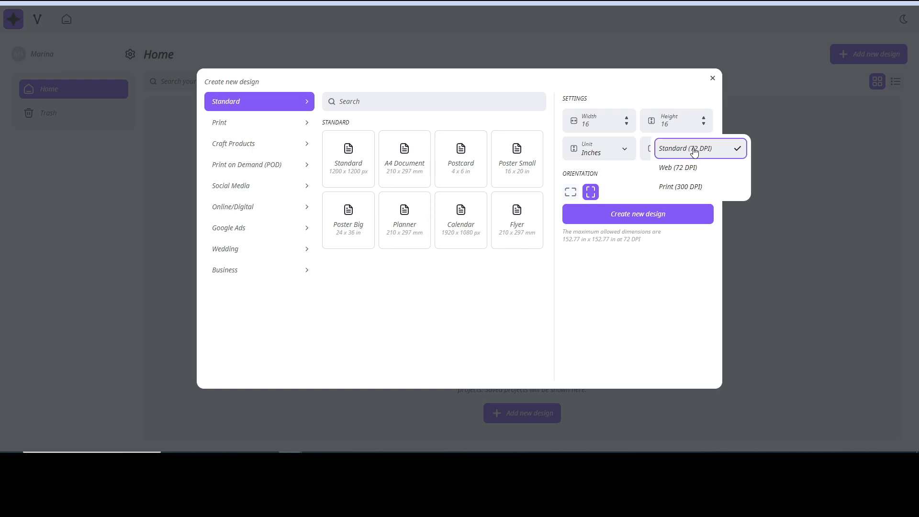
pyautogui.click(692, 186)
# Set the new design's size to about 8.5 inches wide by 11 inches high and create it
pyautogui.click(594, 123)
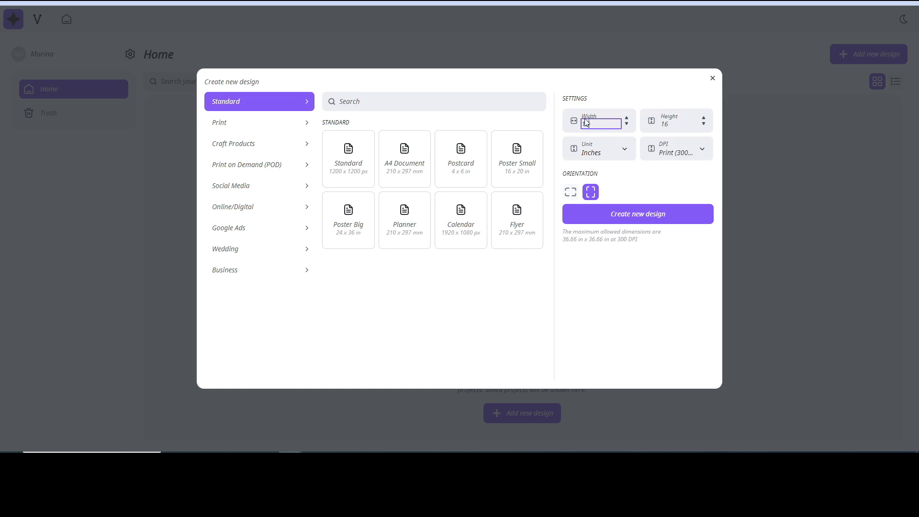
pyautogui.moveTo(595, 124); pyautogui.dragTo(554, 118)
pyautogui.write('8.5')
pyautogui.click(665, 125)
pyautogui.moveTo(670, 124); pyautogui.dragTo(648, 124)
pyautogui.write('11')
pyautogui.click(600, 125)
pyautogui.write('43')
pyautogui.moveTo(592, 125); pyautogui.dragTo(605, 127)
pyautogui.click(604, 125)
pyautogui.click(647, 207)
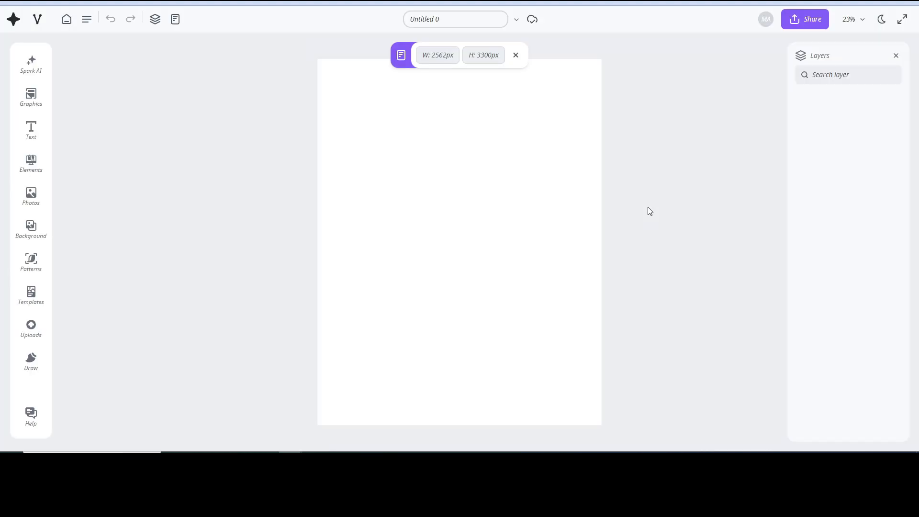
# Check the page's width and height settings, and hide and reshow the layer list
pyautogui.click(445, 62)
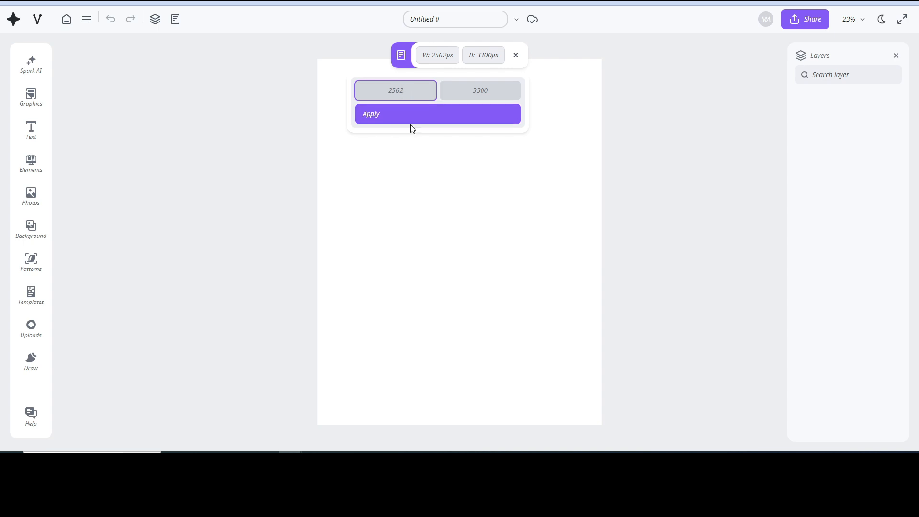
pyautogui.click(517, 56)
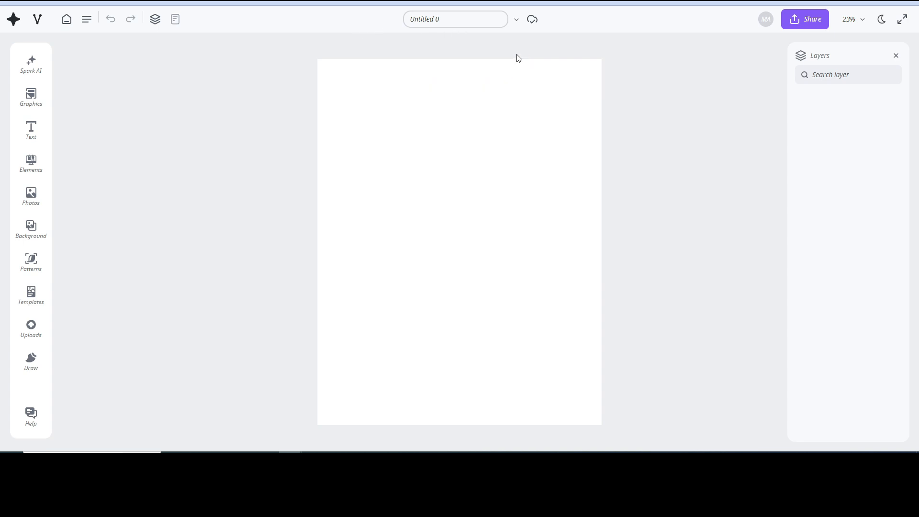
pyautogui.click(175, 21)
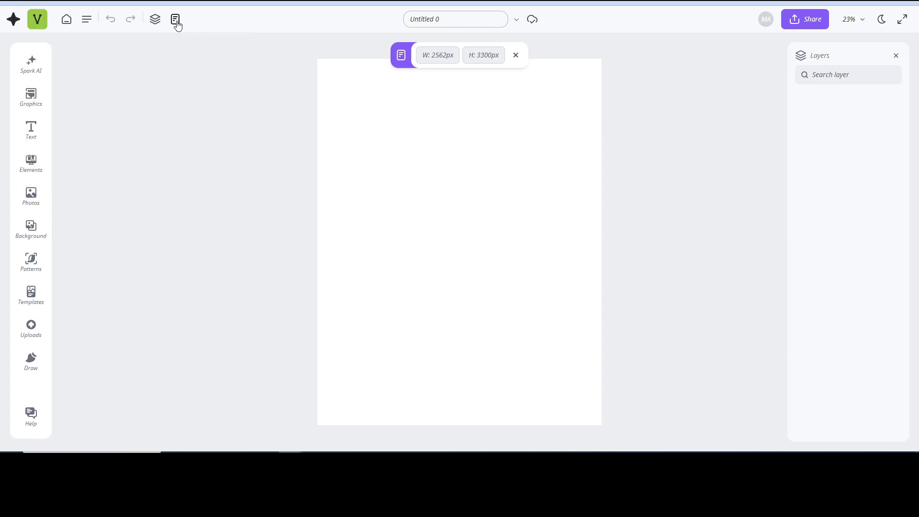
pyautogui.click(516, 56)
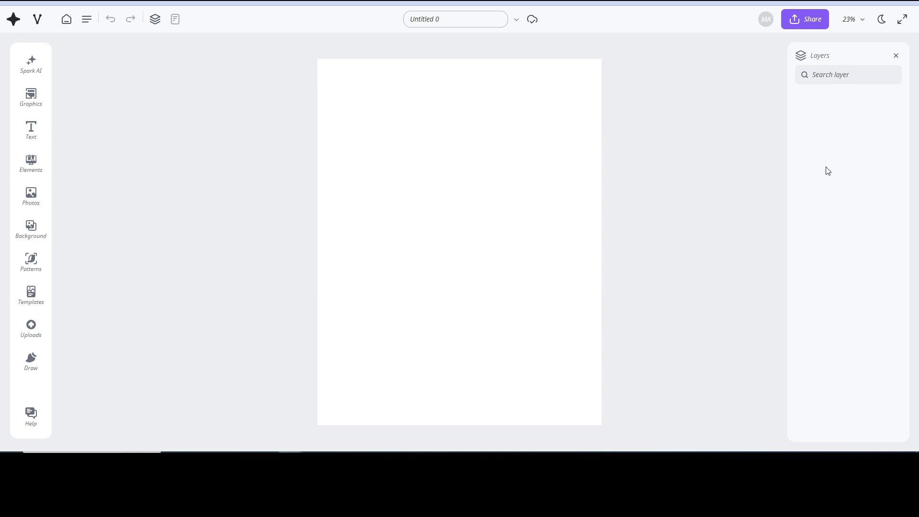
pyautogui.click(896, 56)
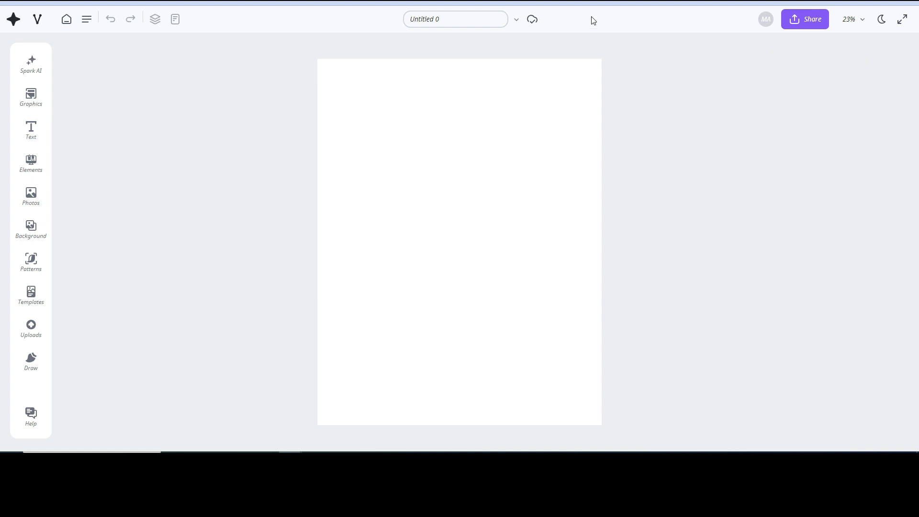
pyautogui.click(156, 22)
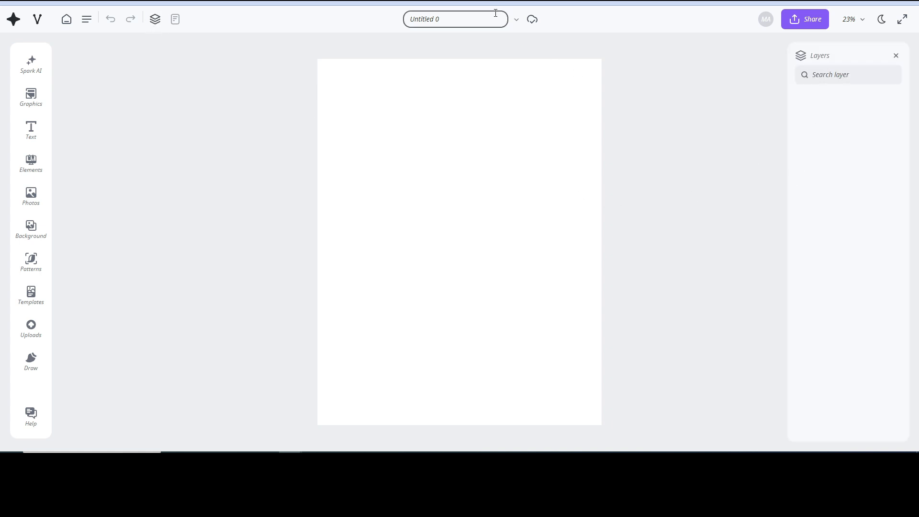
# Rename the design as "Text example"
pyautogui.click(445, 19)
pyautogui.write('Text example')
pyautogui.click(517, 22)
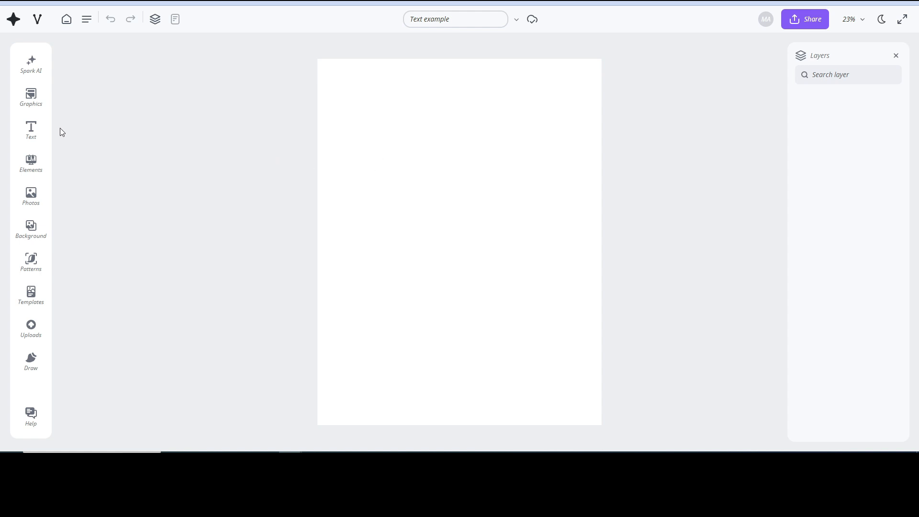
# Add a text field reading "CREATIVE FABRICA STUDIO" and move it to the upper part of the page
pyautogui.click(44, 134)
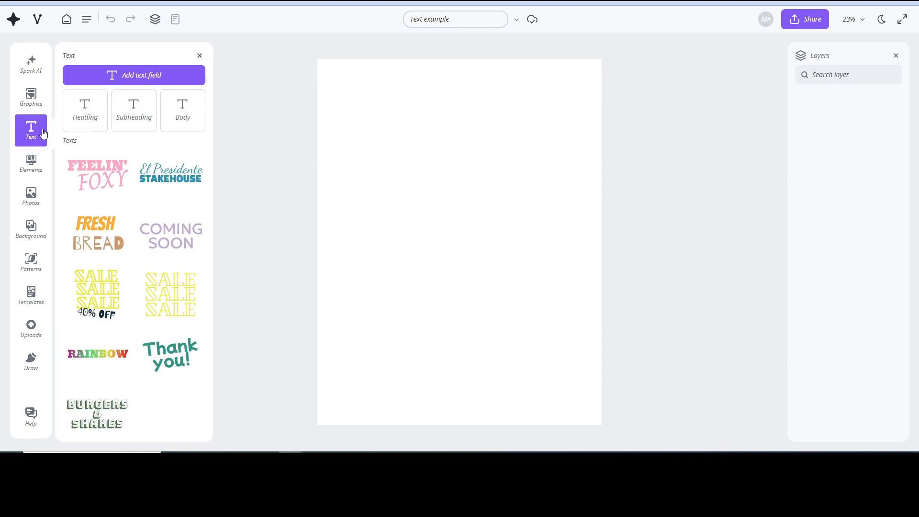
pyautogui.click(113, 76)
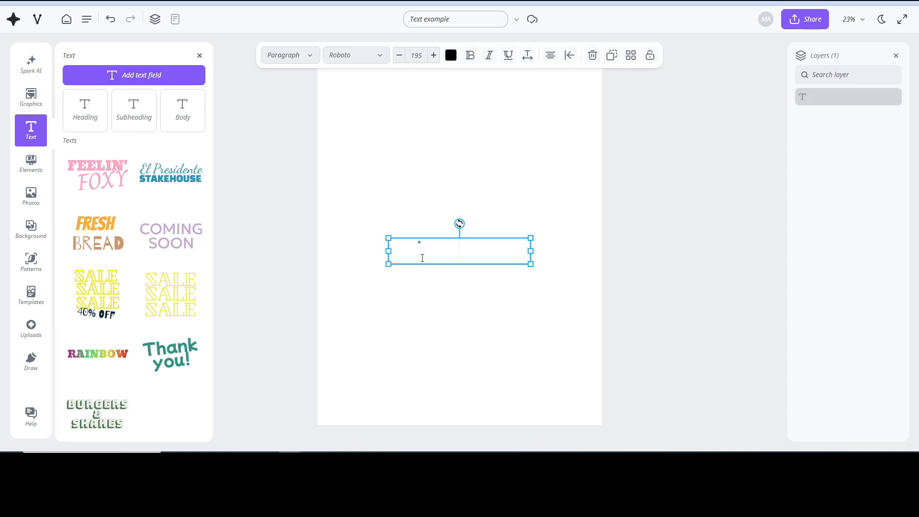
pyautogui.press('capslock')
pyautogui.write('CREATI')
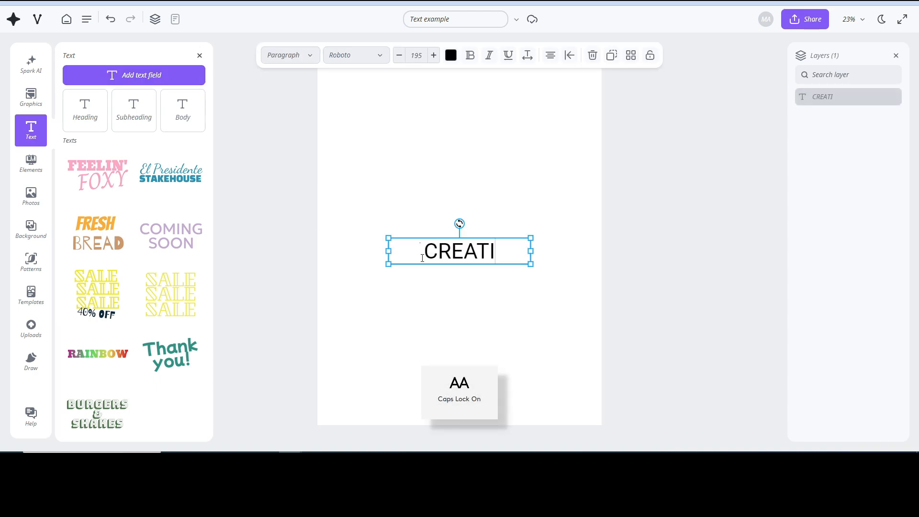
pyautogui.write('VE FABRIC')
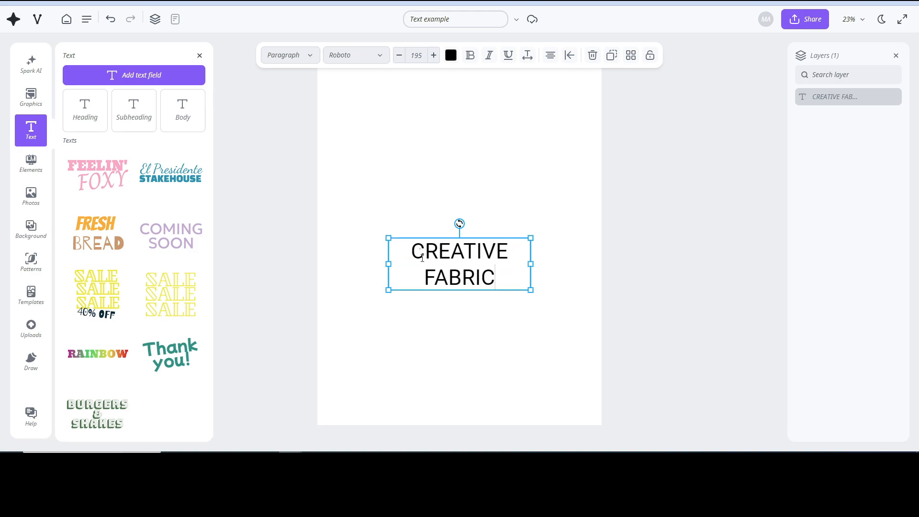
pyautogui.write('A STUDIO')
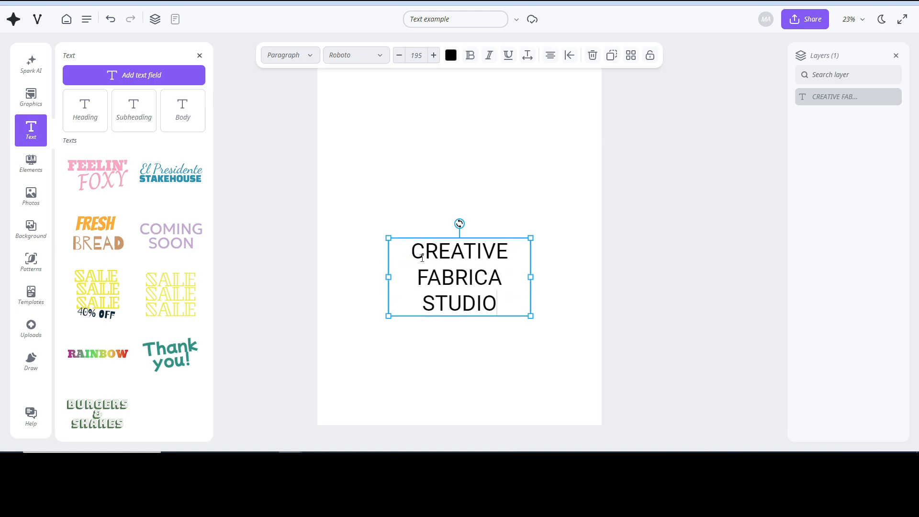
pyautogui.click(437, 199)
pyautogui.moveTo(437, 265); pyautogui.dragTo(438, 138)
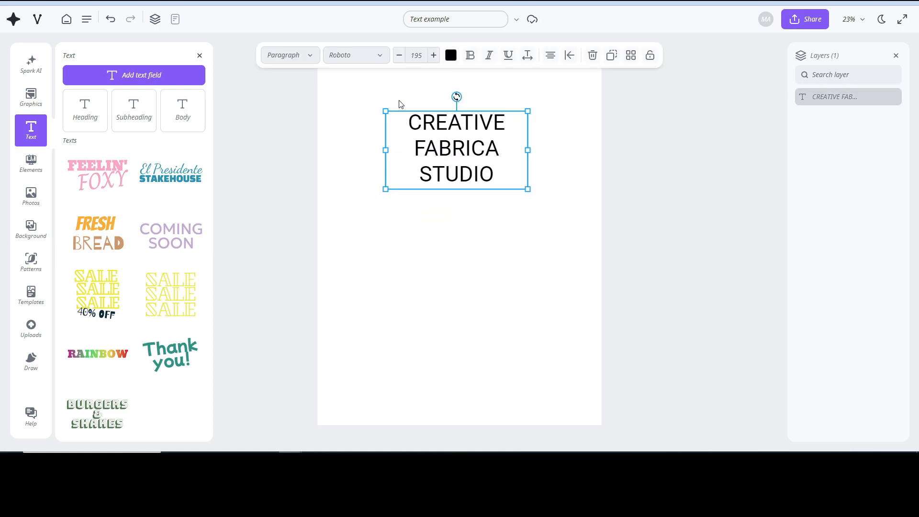
# Change the font of the "CREATIVE FABRICA STUDIO" text to Alfa Slab One
pyautogui.click(379, 56)
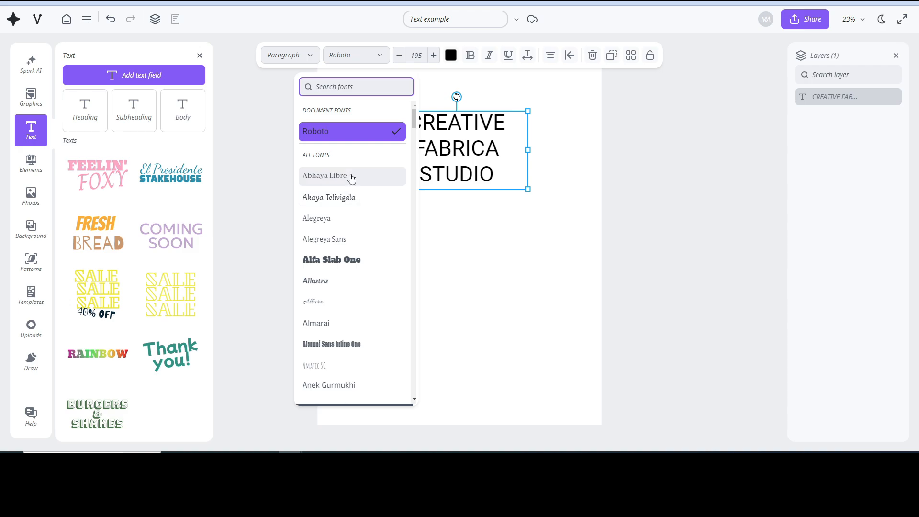
pyautogui.moveTo(414, 126)
pyautogui.mouseDown()
pyautogui.moveTo(414, 307)
pyautogui.moveTo(415, 125)
pyautogui.mouseUp()
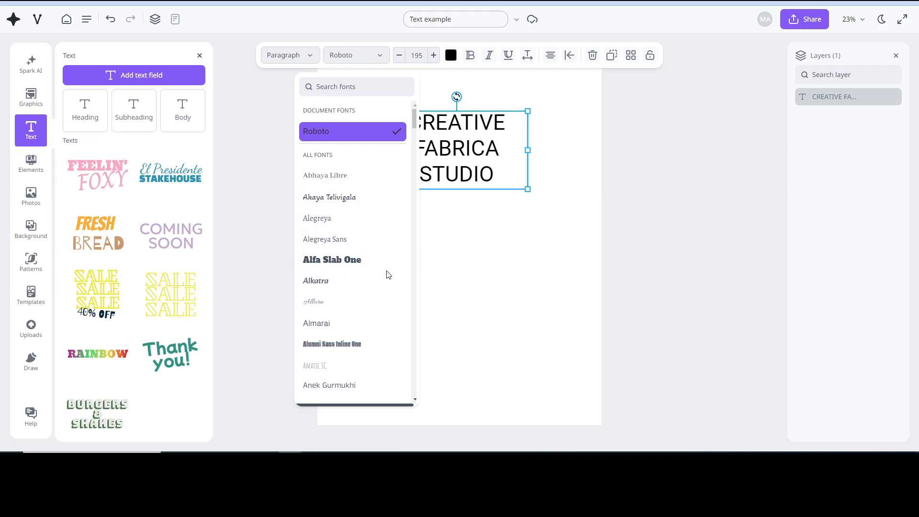
pyautogui.click(339, 264)
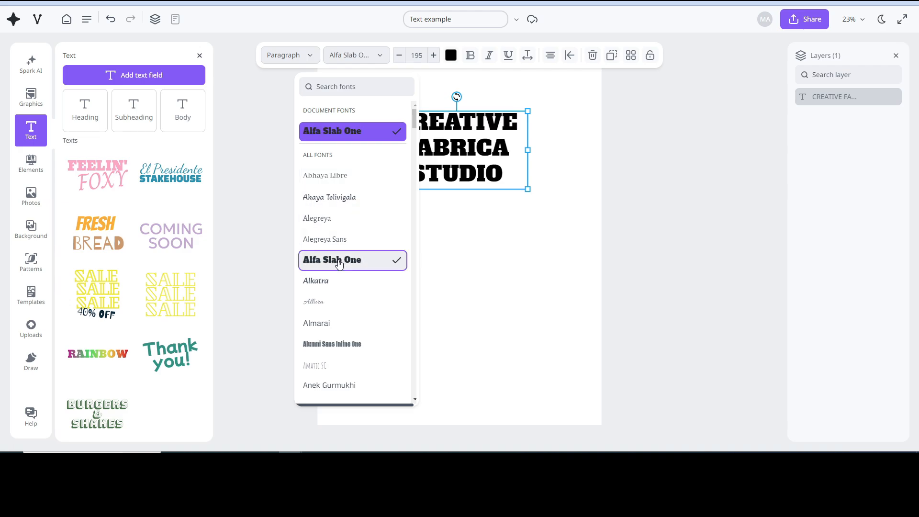
pyautogui.click(444, 216)
pyautogui.click(465, 185)
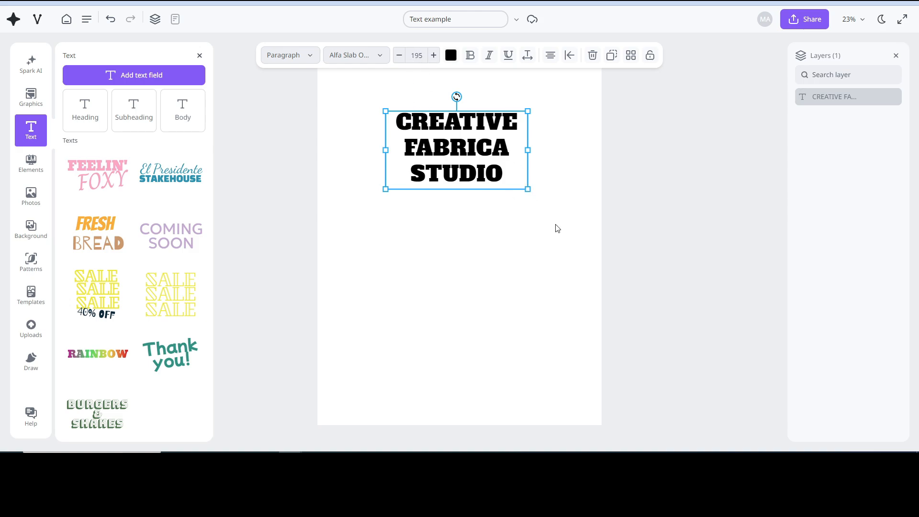
# Enlarge the heading text to font size 333, widen its text box slightly and center it across the page
pyautogui.moveTo(527, 189); pyautogui.dragTo(579, 235)
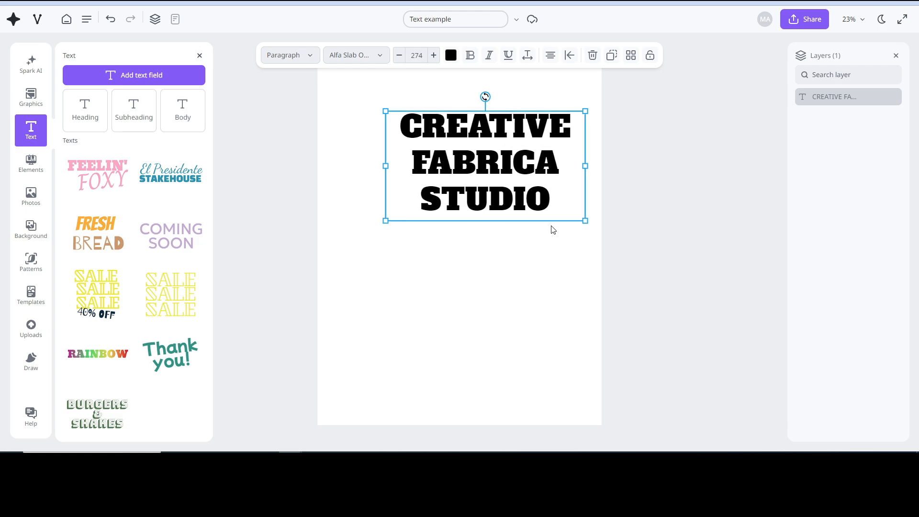
pyautogui.moveTo(386, 222); pyautogui.dragTo(342, 245)
pyautogui.moveTo(424, 225); pyautogui.dragTo(420, 223)
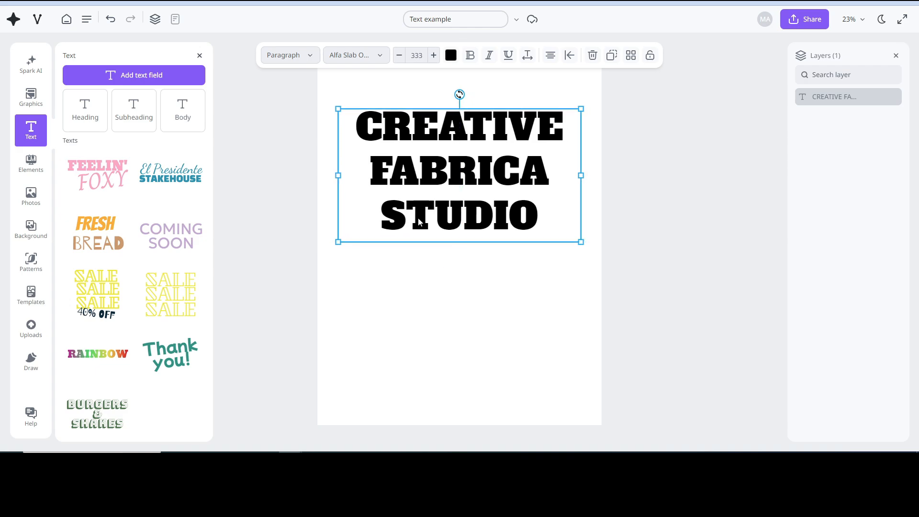
pyautogui.moveTo(339, 175); pyautogui.dragTo(321, 195)
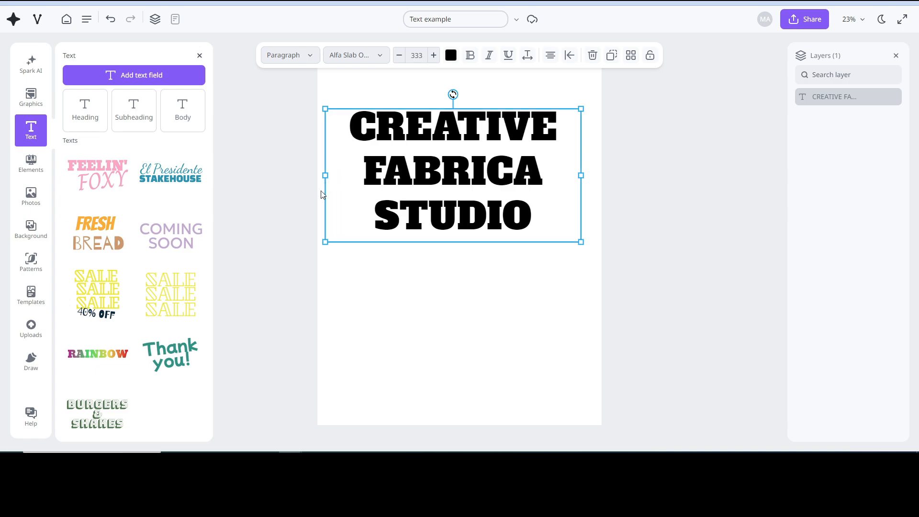
pyautogui.moveTo(581, 176)
pyautogui.mouseDown()
pyautogui.moveTo(913, 199)
pyautogui.moveTo(582, 173)
pyautogui.mouseUp()
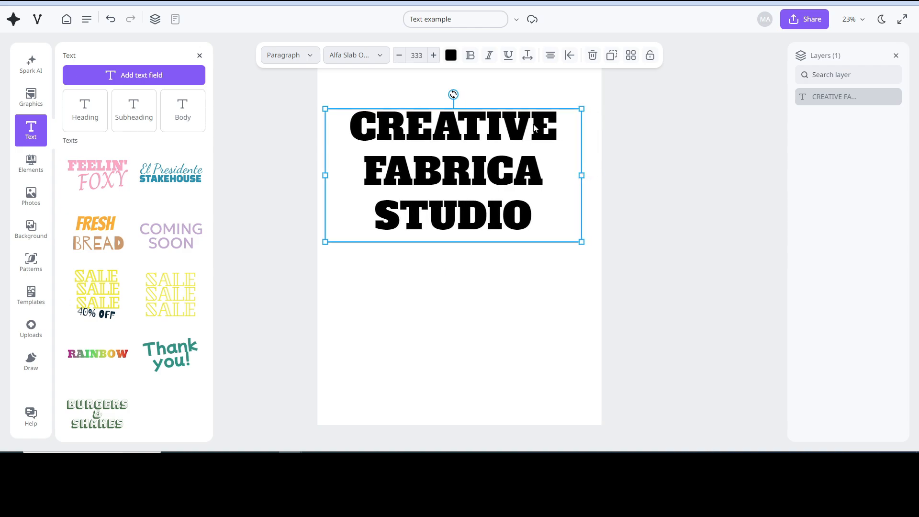
pyautogui.moveTo(484, 133); pyautogui.dragTo(491, 138)
# Set the heading text's letter spacing to 7 and its line spacing to 1.28
pyautogui.click(528, 55)
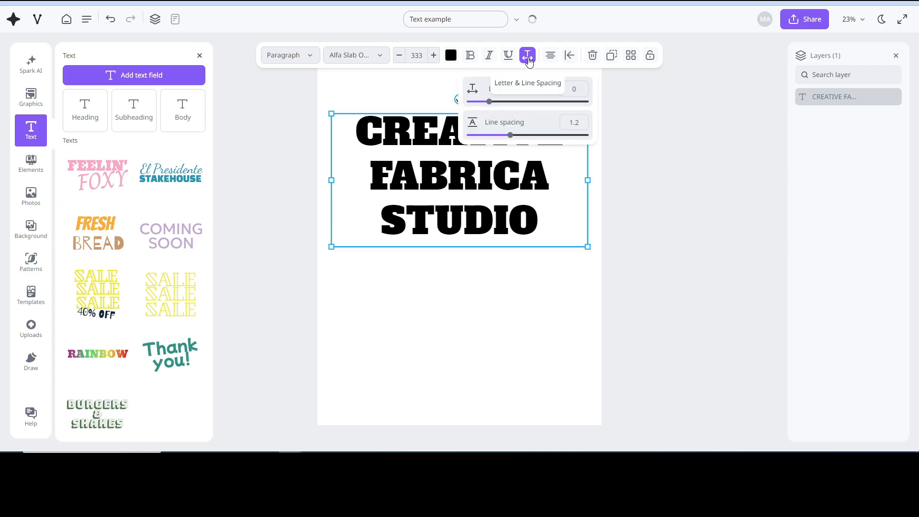
pyautogui.moveTo(490, 105)
pyautogui.mouseDown()
pyautogui.moveTo(503, 100)
pyautogui.moveTo(494, 106)
pyautogui.mouseUp()
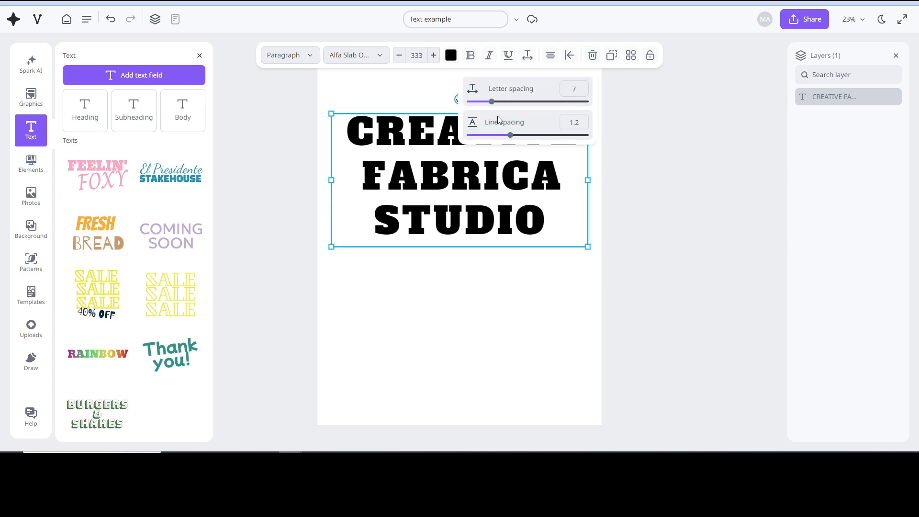
pyautogui.moveTo(511, 139)
pyautogui.mouseDown()
pyautogui.moveTo(498, 138)
pyautogui.moveTo(518, 134)
pyautogui.mouseUp()
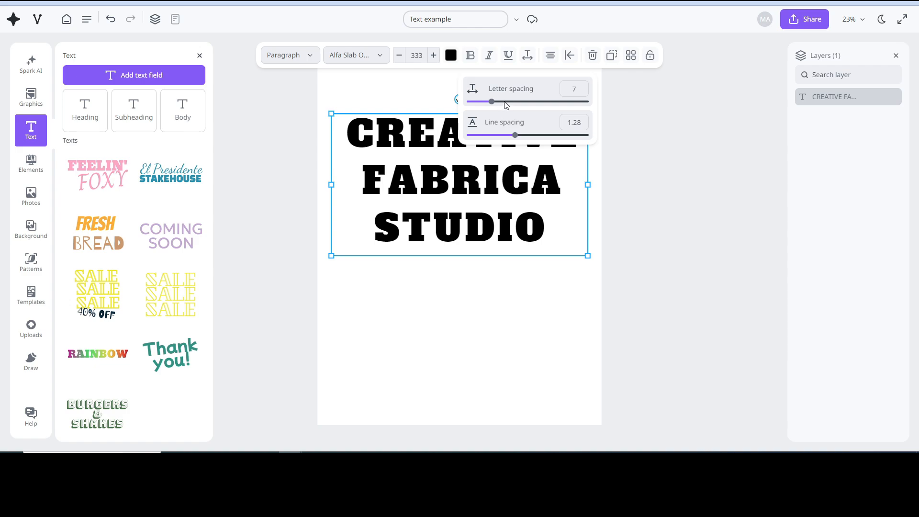
# Try italic and underline formatting on the heading text, and turn both off again
pyautogui.click(576, 90)
pyautogui.click(472, 116)
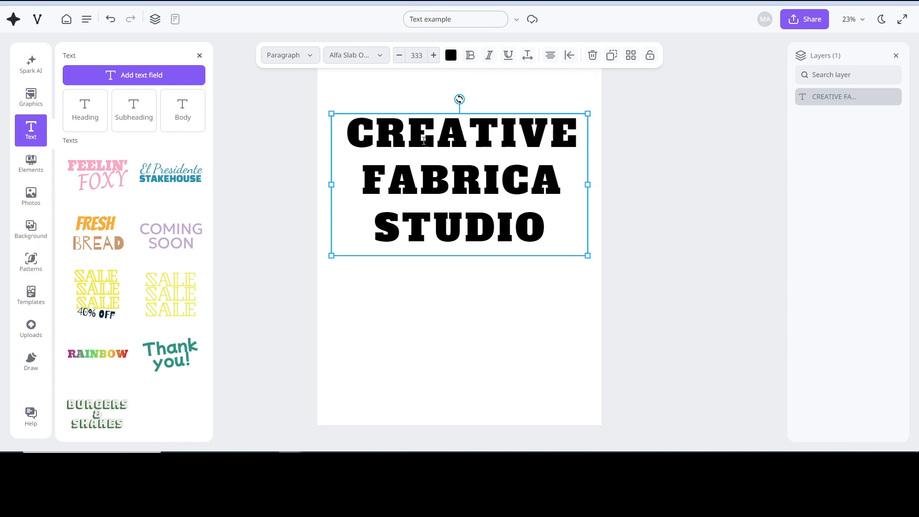
pyautogui.click(471, 57)
pyautogui.click(489, 57)
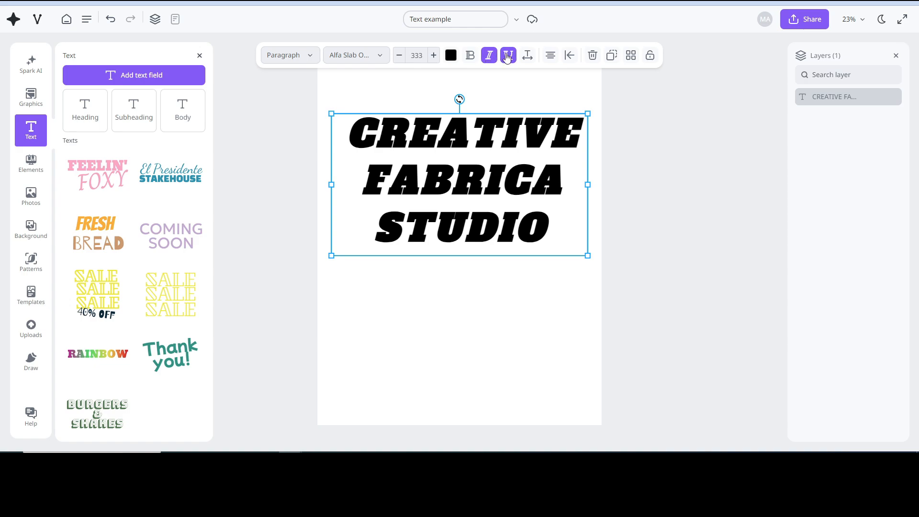
pyautogui.click(508, 57)
pyautogui.click(489, 55)
pyautogui.click(470, 55)
pyautogui.click(508, 55)
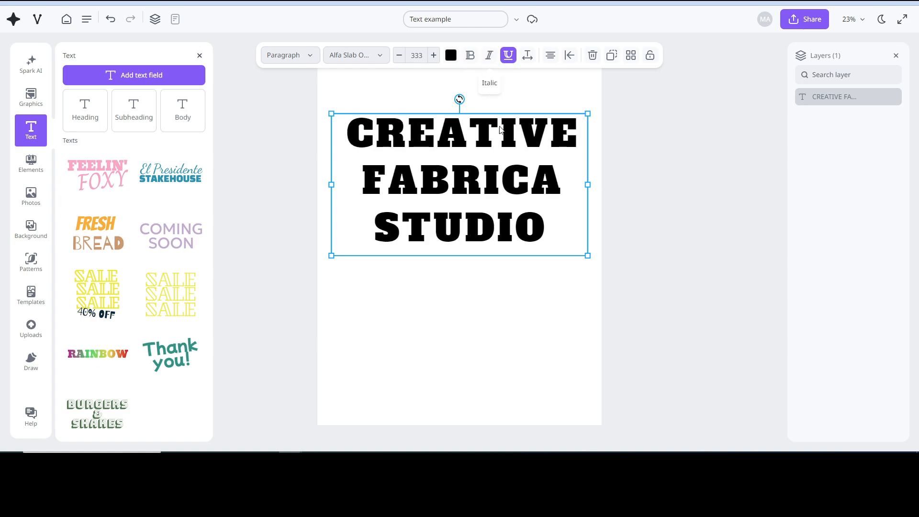
# Shrink the heading to font size 175 in the page's upper-left corner and tile it into a repeating pattern
pyautogui.moveTo(588, 112); pyautogui.dragTo(467, 181)
pyautogui.moveTo(429, 208); pyautogui.dragTo(417, 99)
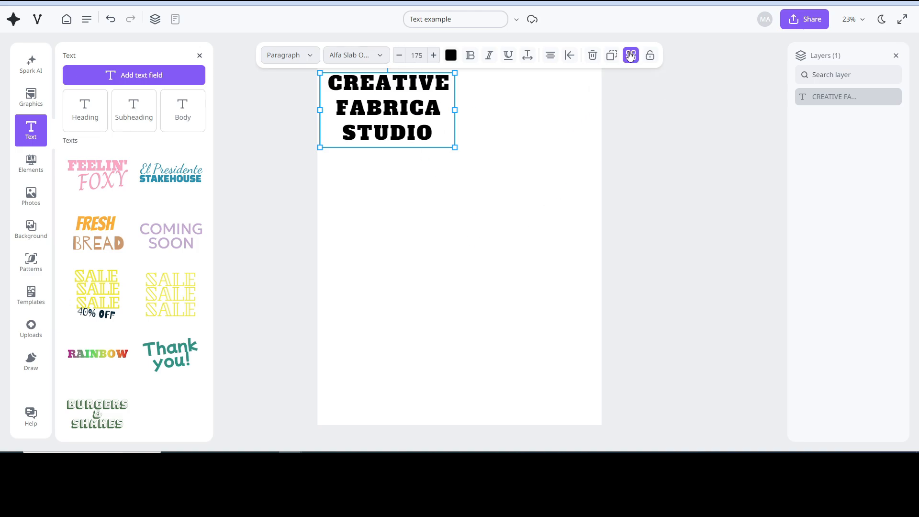
pyautogui.click(631, 67)
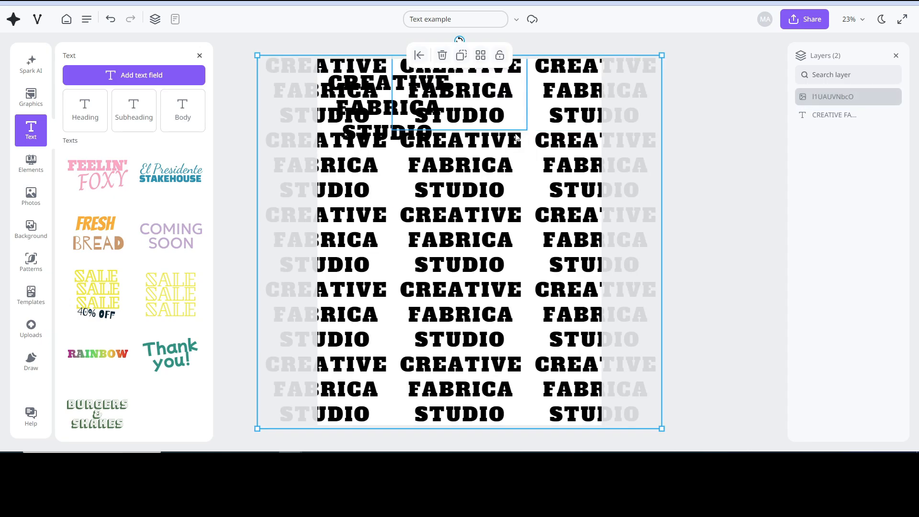
# Hide the original heading text layer so that only the tiled pattern shows
pyautogui.click(827, 115)
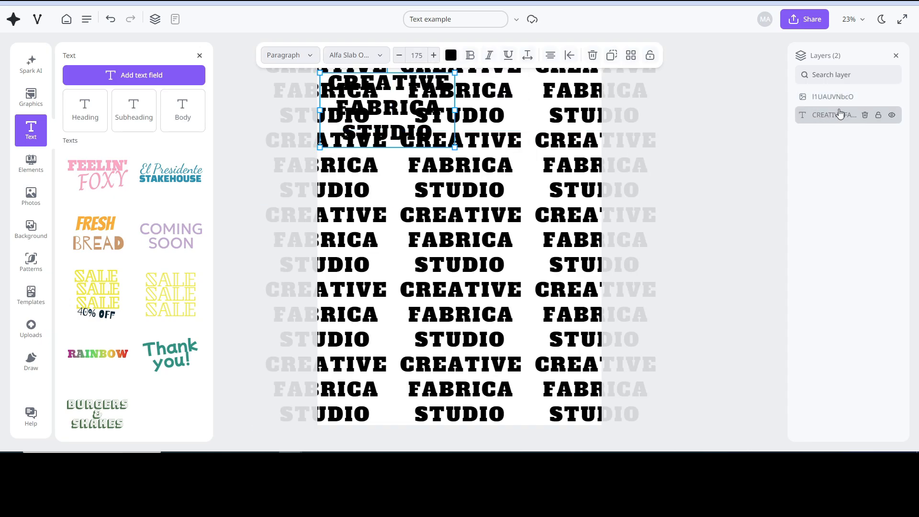
pyautogui.click(894, 117)
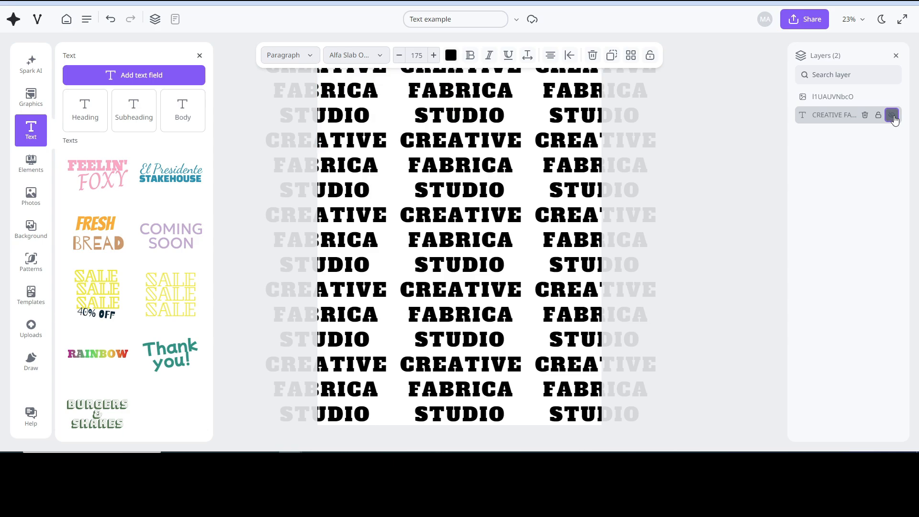
pyautogui.click(894, 117)
pyautogui.click(892, 117)
pyautogui.click(893, 116)
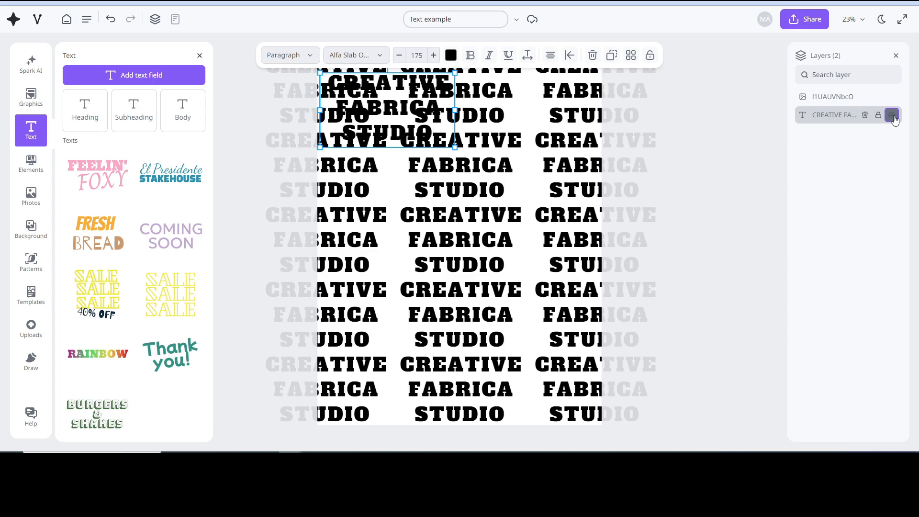
pyautogui.click(892, 117)
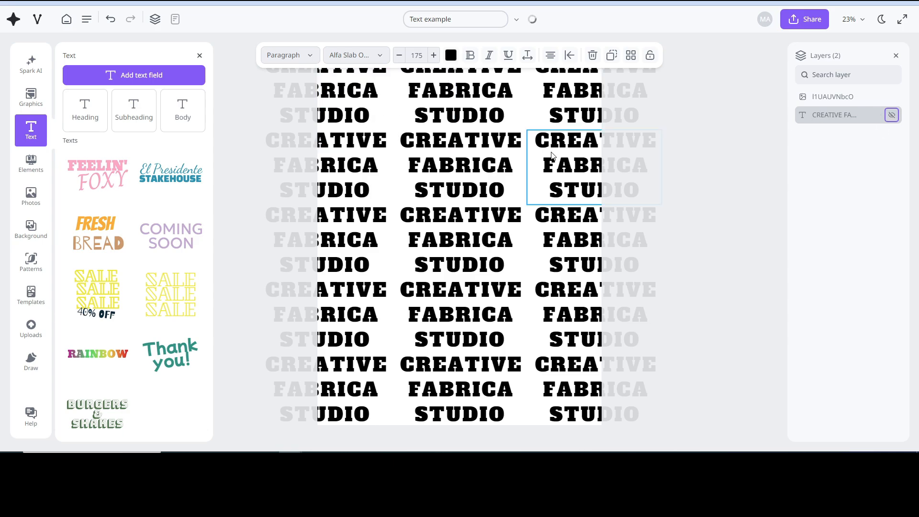
# Shift the tiled pattern slightly on the page, delete its layer and show the original heading again
pyautogui.click(502, 202)
pyautogui.moveTo(501, 203); pyautogui.dragTo(480, 184)
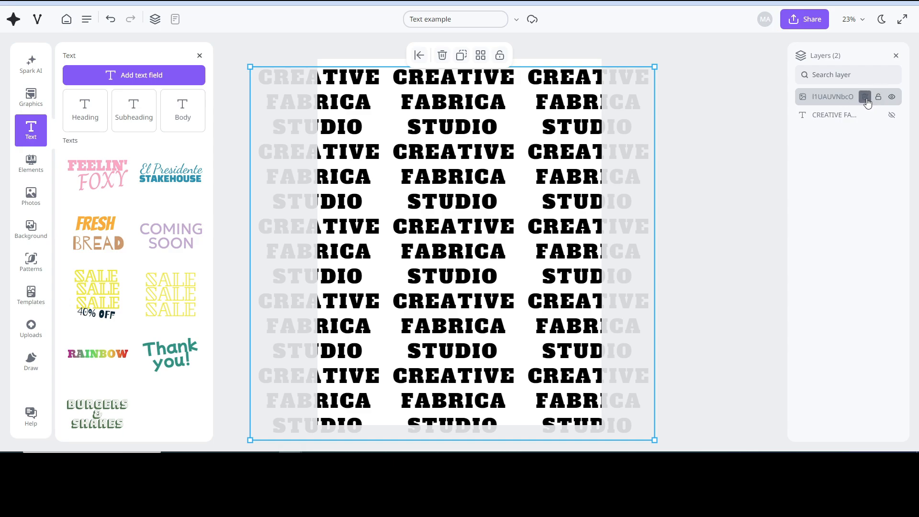
pyautogui.click(865, 97)
pyautogui.click(892, 97)
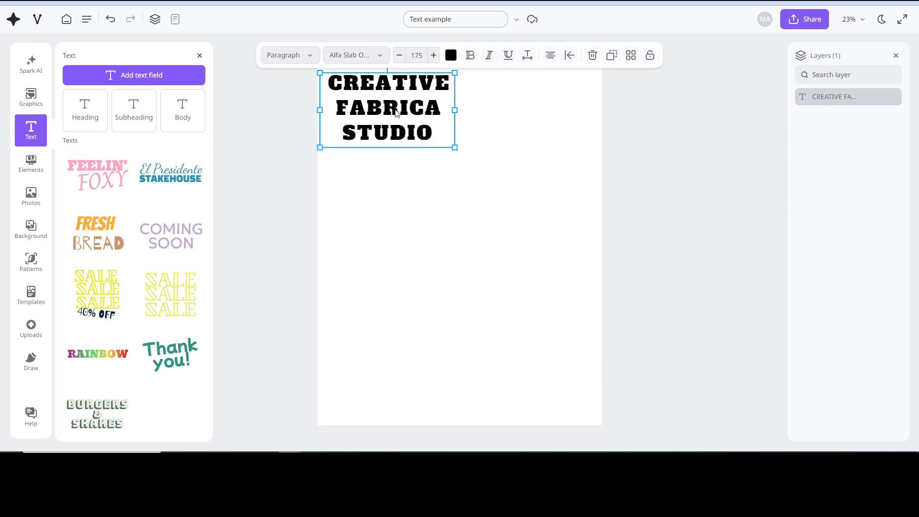
# Enlarge the heading to font size 332 and center it across the upper half of the page
pyautogui.moveTo(396, 113); pyautogui.dragTo(402, 129)
pyautogui.moveTo(459, 161); pyautogui.dragTo(558, 263)
pyautogui.moveTo(515, 201); pyautogui.dragTo(520, 223)
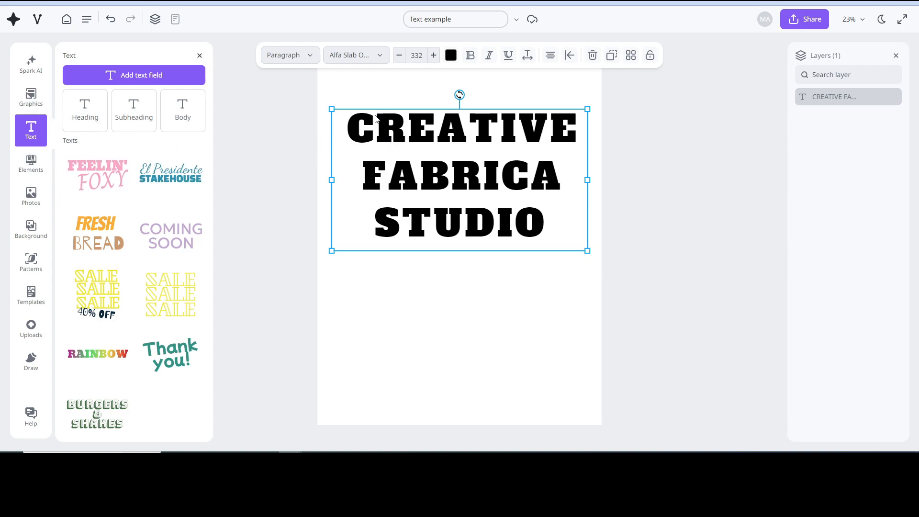
# Move the heading to the lower half of the page and place a duplicate of it in the upper half
pyautogui.moveTo(432, 136); pyautogui.dragTo(433, 298)
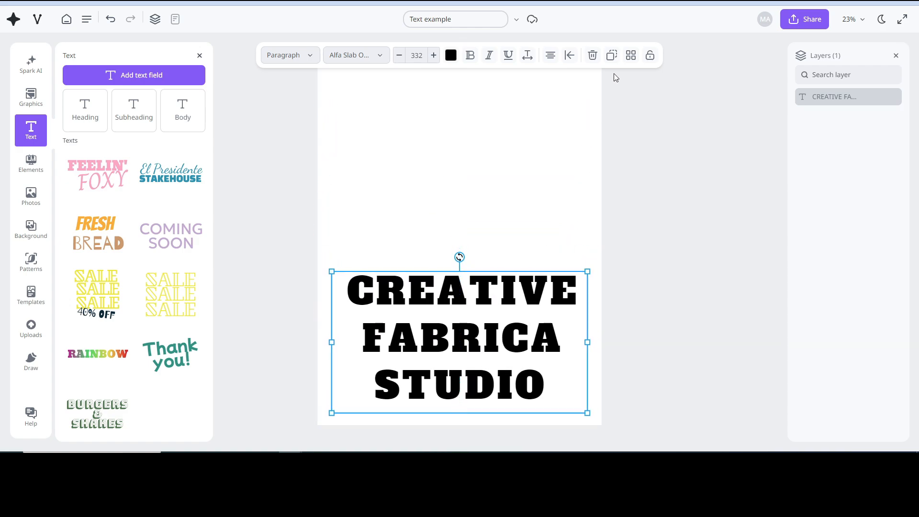
pyautogui.click(612, 55)
pyautogui.moveTo(494, 265); pyautogui.dragTo(459, 105)
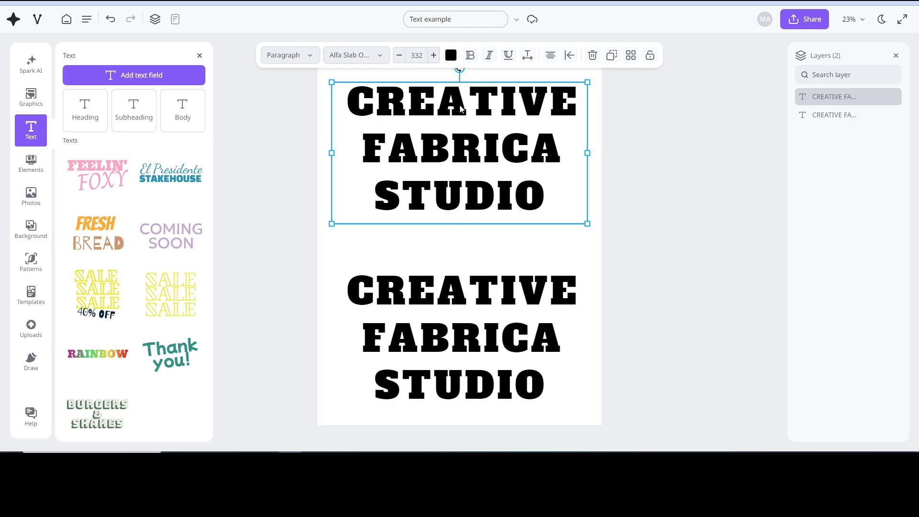
pyautogui.moveTo(452, 297)
pyautogui.mouseDown()
pyautogui.moveTo(465, 297)
pyautogui.moveTo(455, 293)
pyautogui.mouseUp()
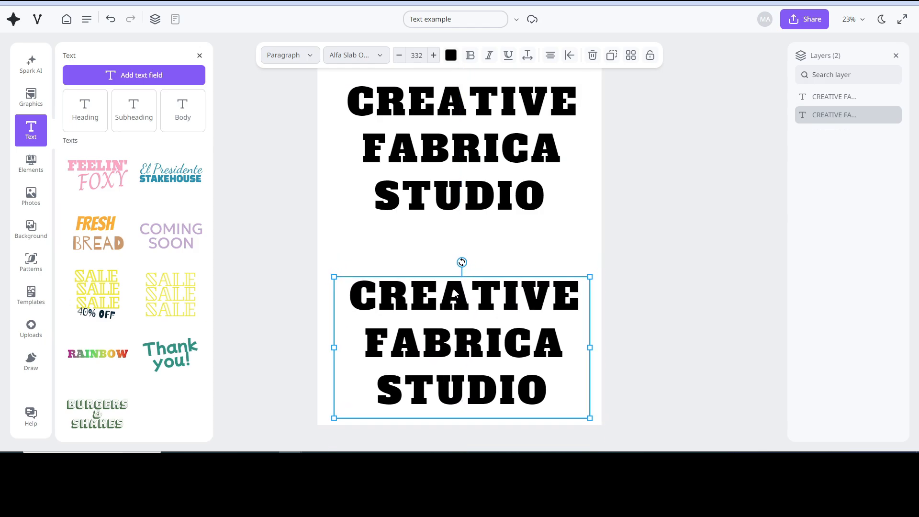
# Set the upper heading's solid fill color to turquoise #24f3ce
pyautogui.click(453, 98)
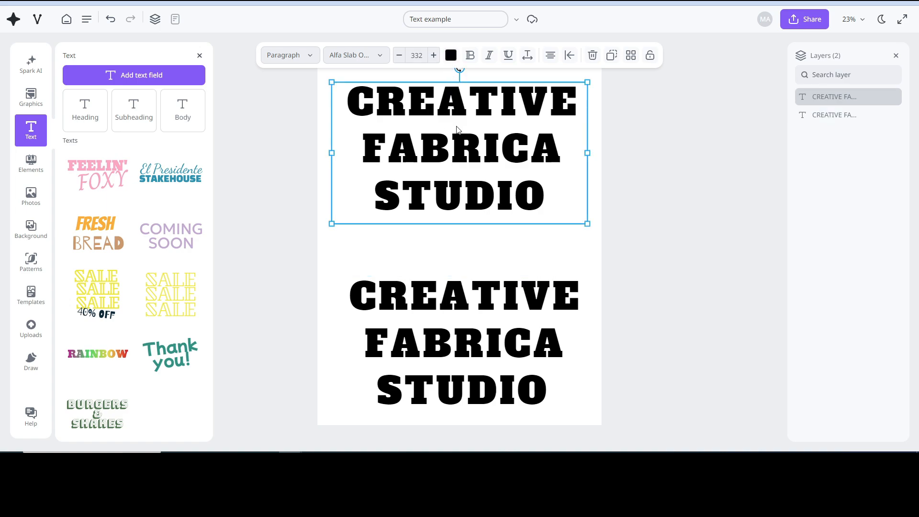
pyautogui.click(451, 56)
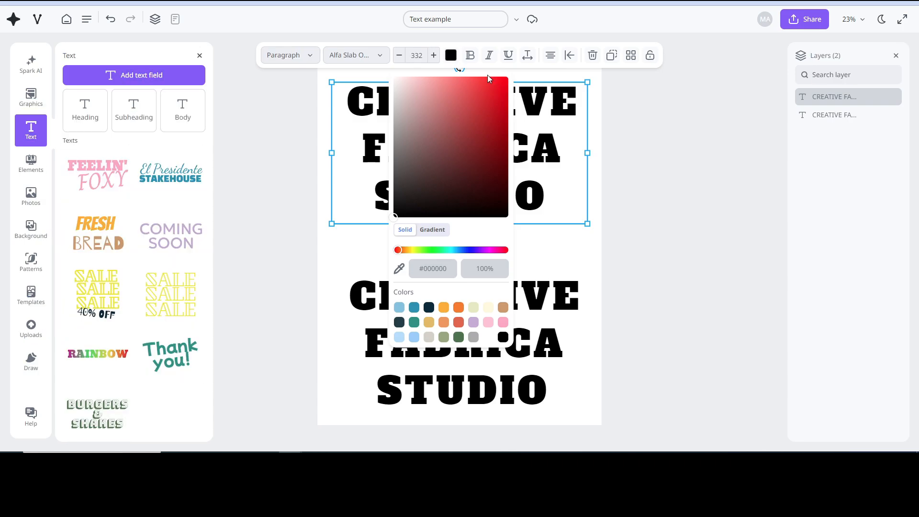
pyautogui.click(451, 60)
pyautogui.click(450, 61)
pyautogui.click(489, 99)
pyautogui.click(491, 84)
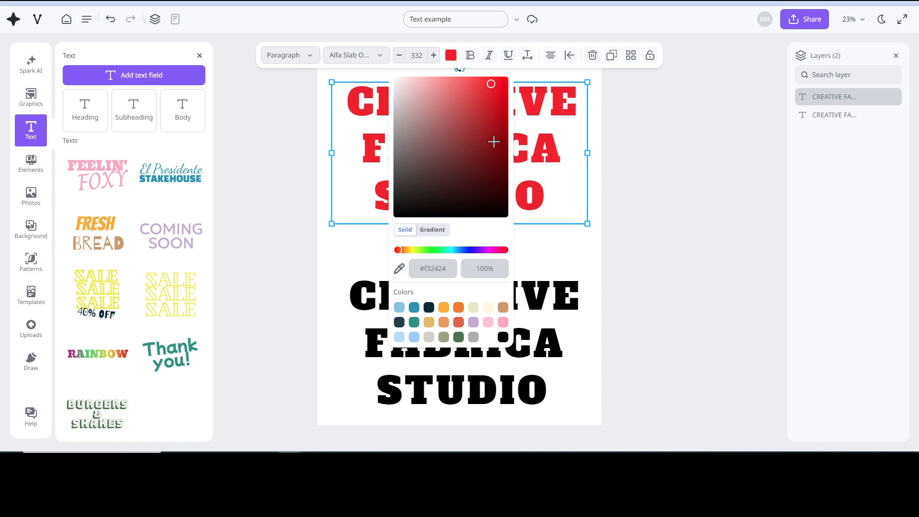
pyautogui.moveTo(416, 250); pyautogui.dragTo(460, 250)
pyautogui.click(448, 251)
pyautogui.click(438, 269)
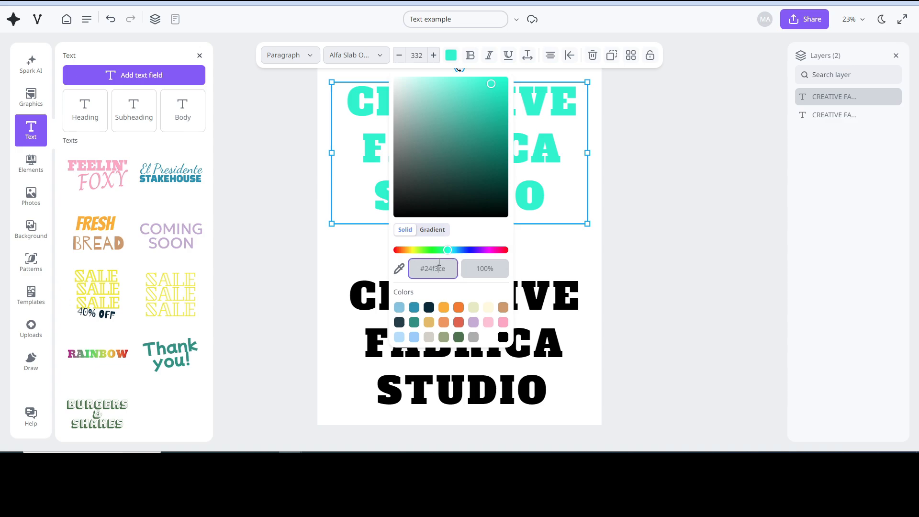
# Try 50% opacity on the upper heading's turquoise fill and return it to 100%
pyautogui.click(483, 270)
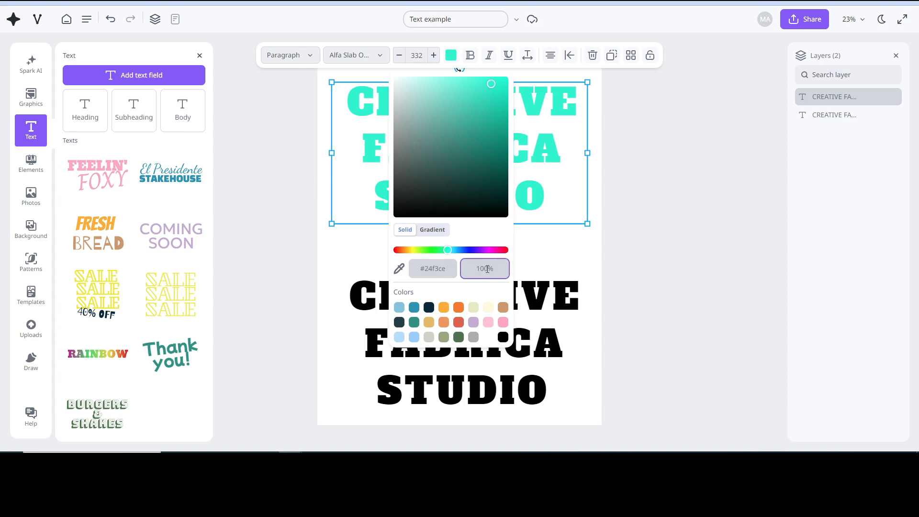
pyautogui.moveTo(488, 269); pyautogui.dragTo(456, 270)
pyautogui.write('50')
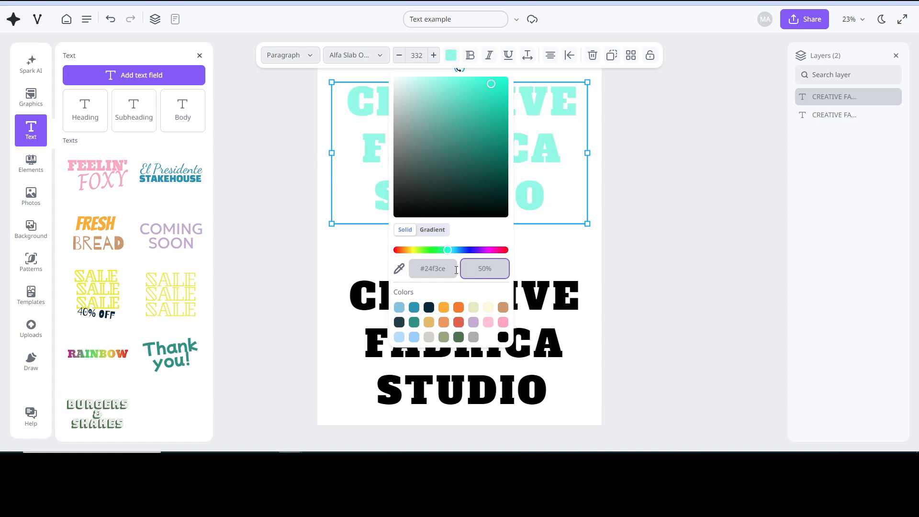
pyautogui.moveTo(480, 271); pyautogui.dragTo(499, 269)
pyautogui.write('1')
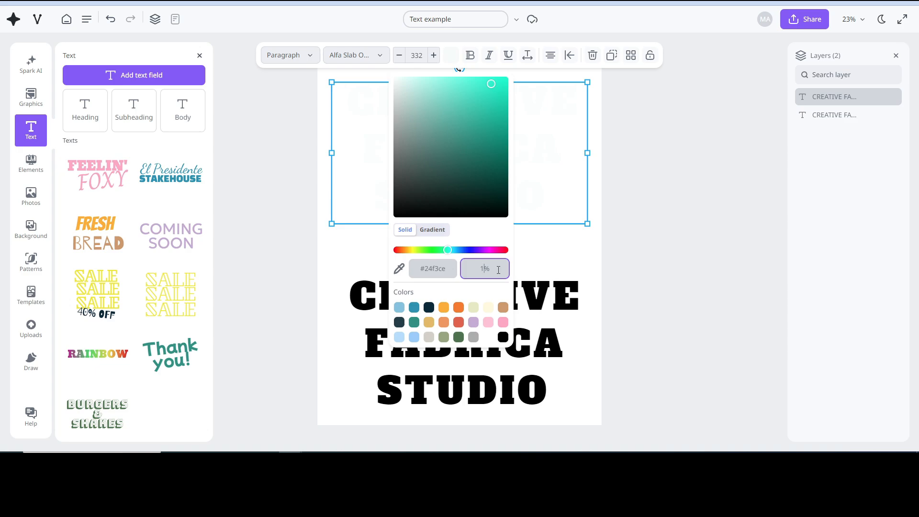
pyautogui.write('00')
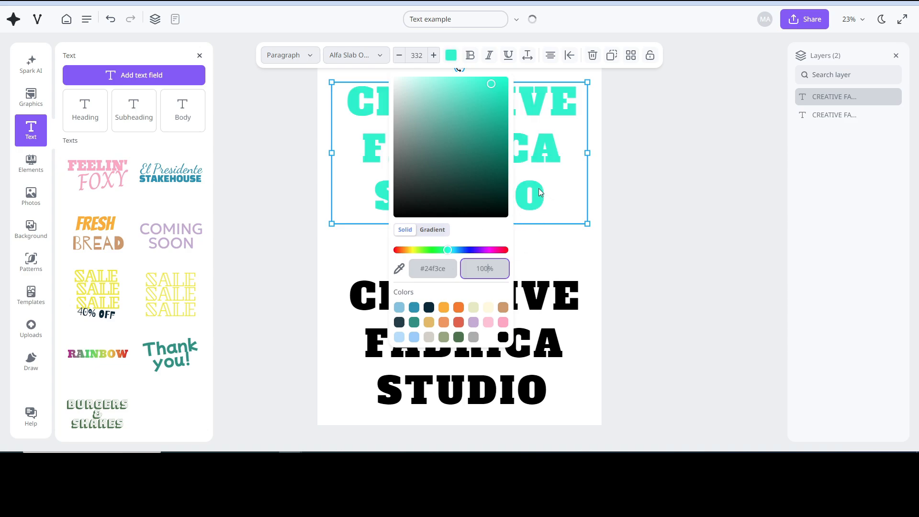
# Switch the upper heading to a gradient fill and give the lower heading a gradient based on dark red
pyautogui.click(440, 229)
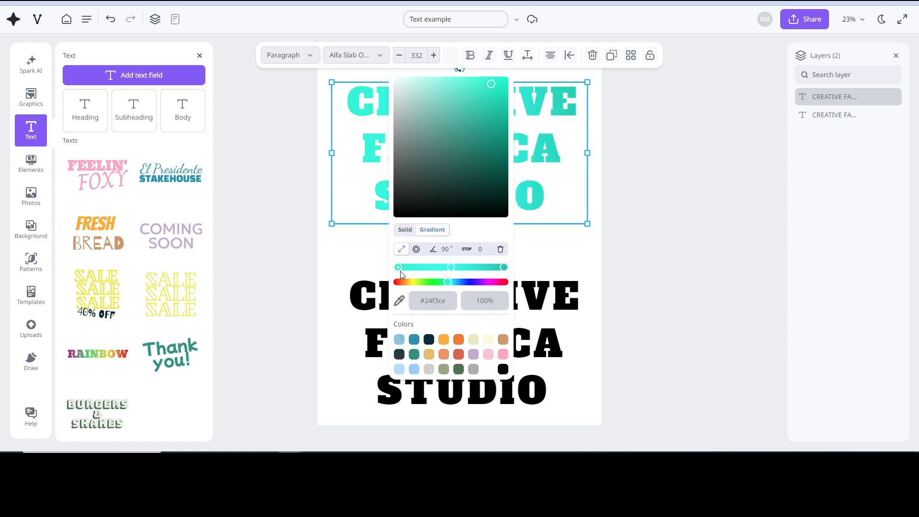
pyautogui.click(405, 287)
pyautogui.click(451, 55)
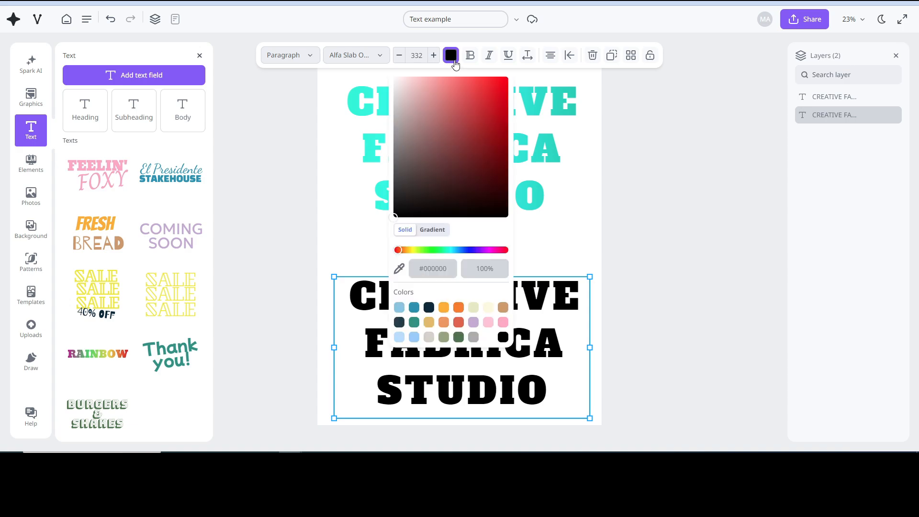
pyautogui.click(466, 155)
pyautogui.click(432, 229)
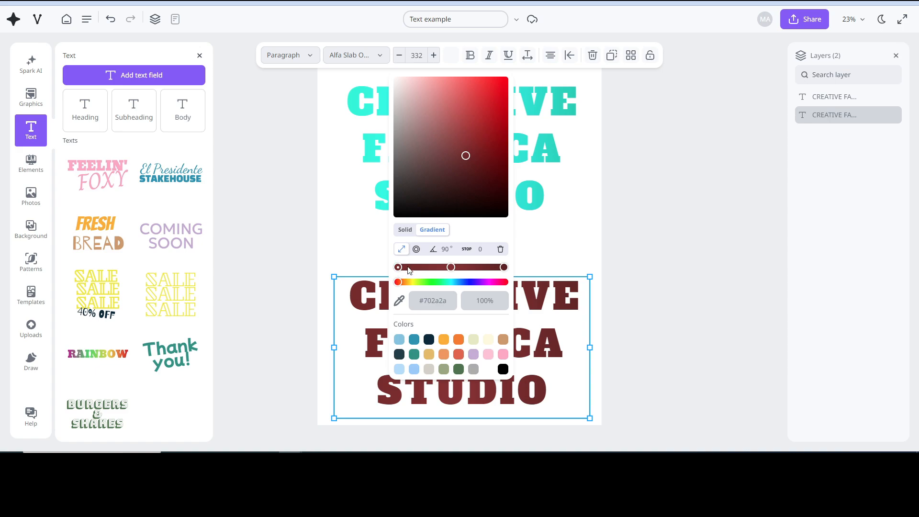
# Recolor the lower heading's first gradient stop to bright red #f71212 and its middle stop to bright blue
pyautogui.moveTo(464, 166); pyautogui.dragTo(514, 87)
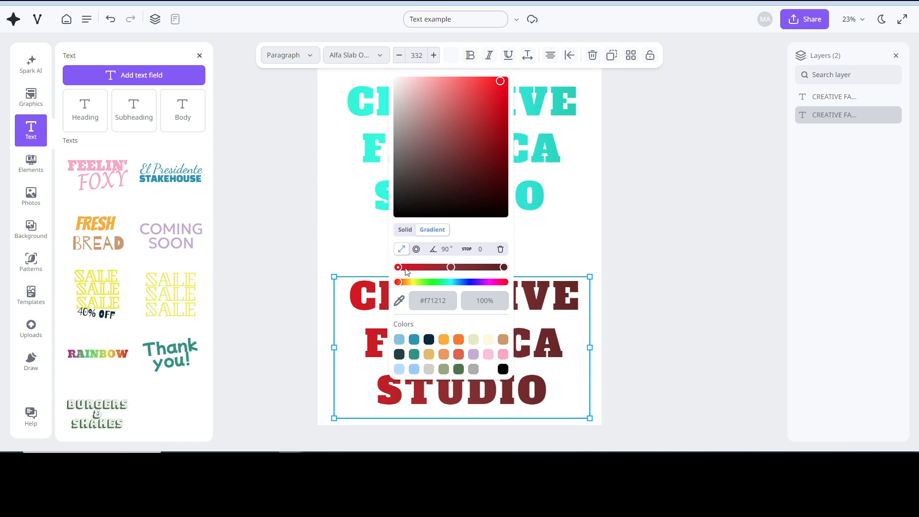
pyautogui.click(451, 268)
pyautogui.click(454, 282)
pyautogui.click(432, 285)
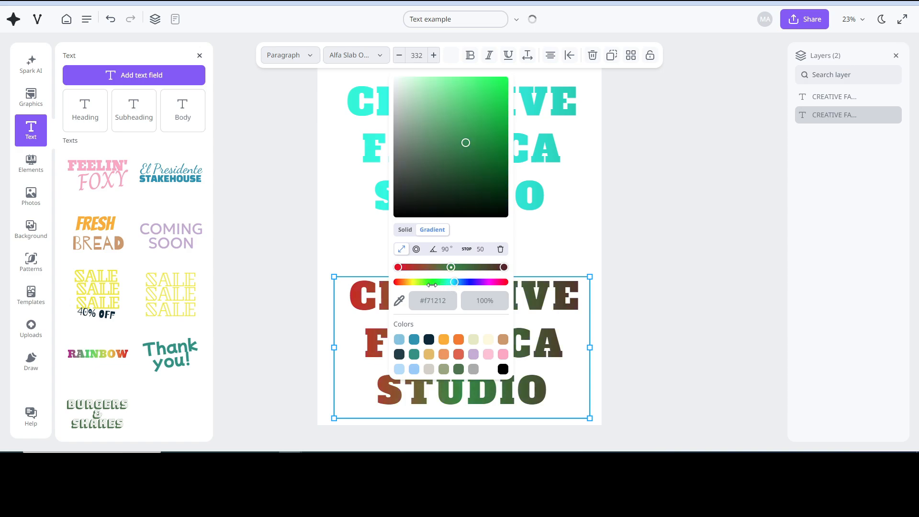
pyautogui.click(462, 282)
pyautogui.moveTo(465, 142); pyautogui.dragTo(496, 88)
# Add five stops to the lower heading's gradient, two before the blue middle stop and three after it
pyautogui.click(503, 267)
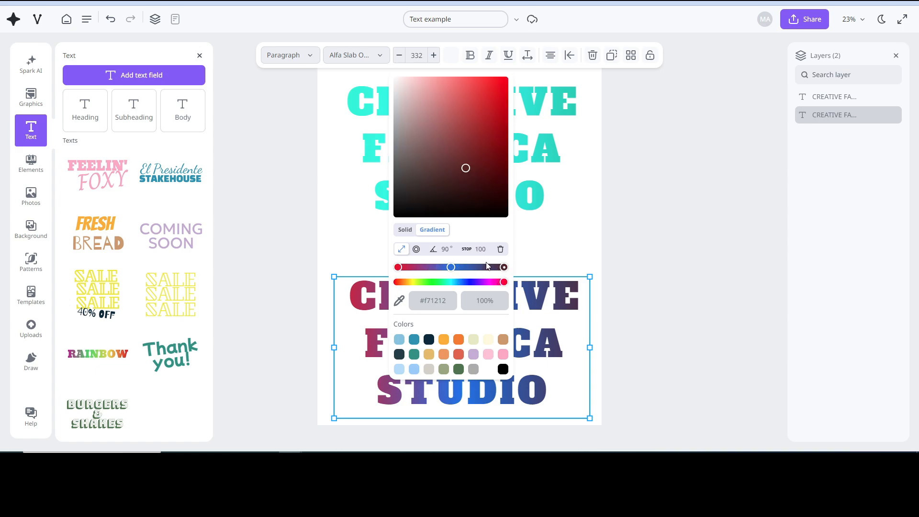
pyautogui.click(415, 268)
pyautogui.click(428, 269)
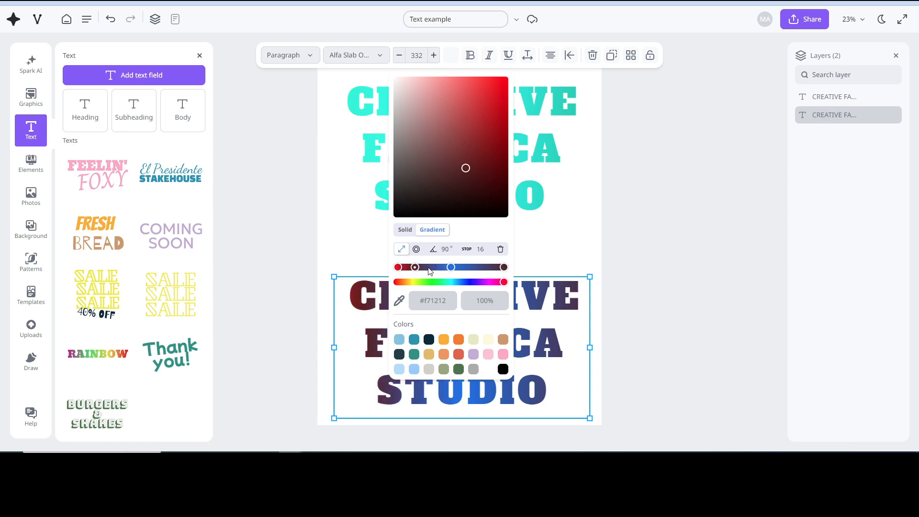
pyautogui.click(474, 268)
pyautogui.click(490, 268)
pyautogui.click(462, 267)
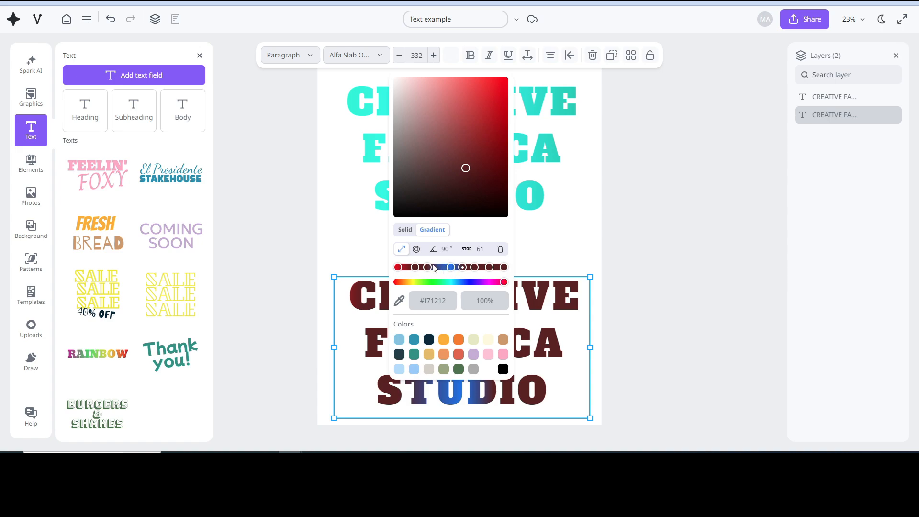
pyautogui.doubleClick(482, 250)
# Recolor the lower heading's gradient stops at 16, 28, 61 and 72 to dark blue, green, violet and magenta
pyautogui.click(427, 267)
pyautogui.click(438, 282)
pyautogui.click(464, 268)
pyautogui.click(477, 284)
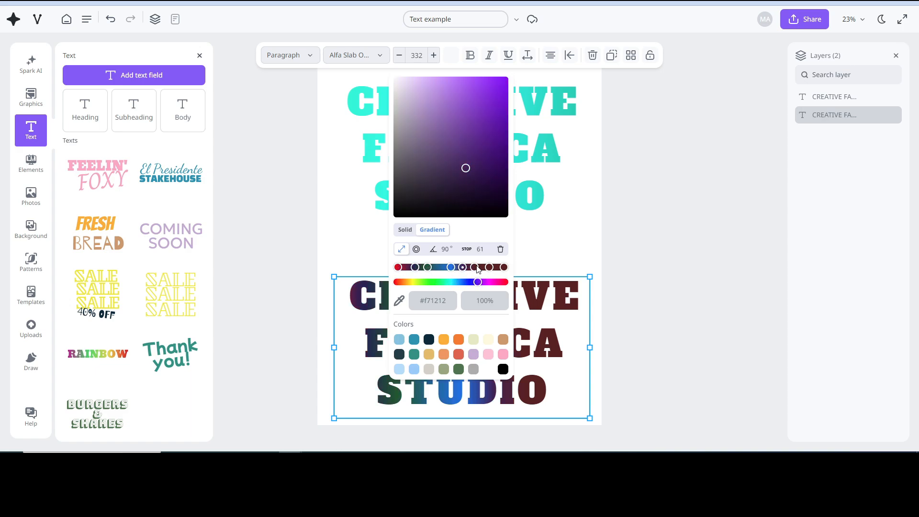
pyautogui.click(475, 267)
pyautogui.click(492, 282)
# Delete the last two dark red stops at the end of the lower heading's gradient
pyautogui.click(489, 267)
pyautogui.click(501, 249)
pyautogui.click(504, 268)
pyautogui.click(500, 249)
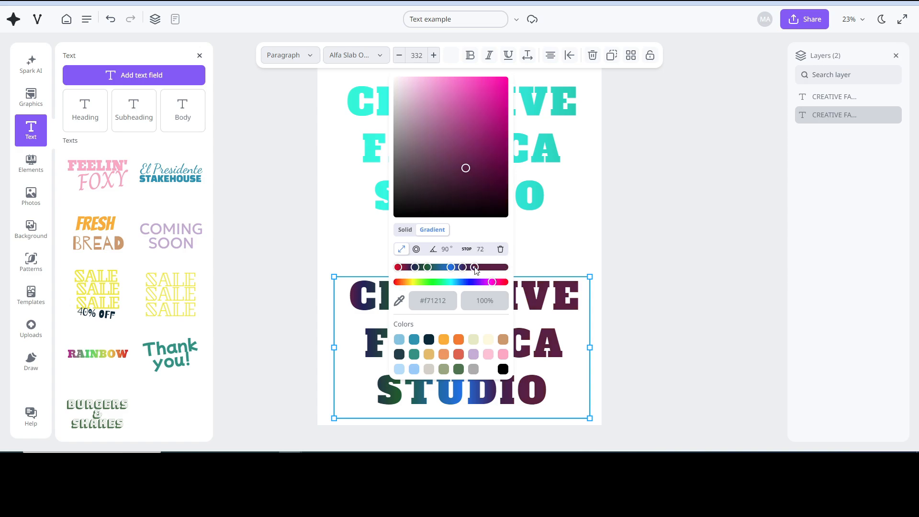
# Move the magenta stop to the gradient's end as bright crimson, and the violet stop to 79 as vivid violet
pyautogui.moveTo(475, 267); pyautogui.dragTo(510, 268)
pyautogui.click(500, 282)
pyautogui.moveTo(466, 168); pyautogui.dragTo(505, 78)
pyautogui.moveTo(463, 268); pyautogui.dragTo(482, 268)
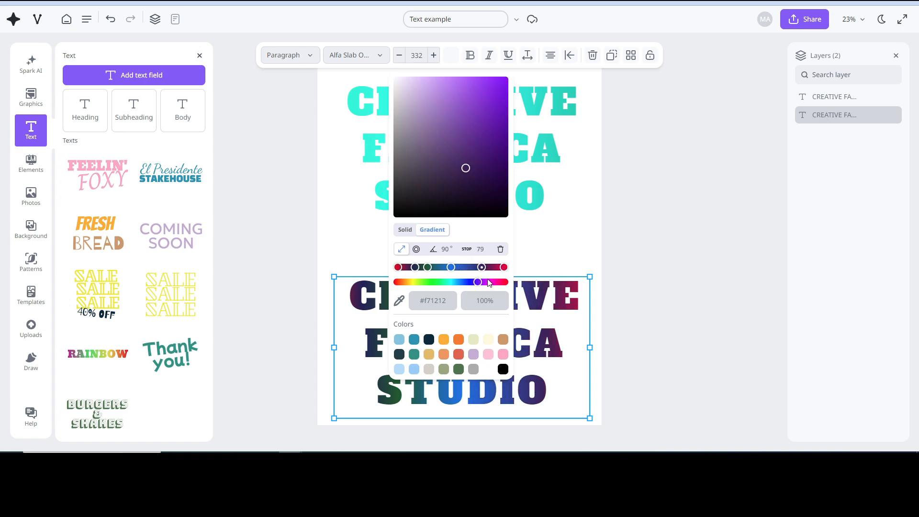
pyautogui.moveTo(475, 196); pyautogui.dragTo(503, 85)
# Recolor the lower heading's gradient stop at 16 from dark blue to bright green
pyautogui.click(427, 267)
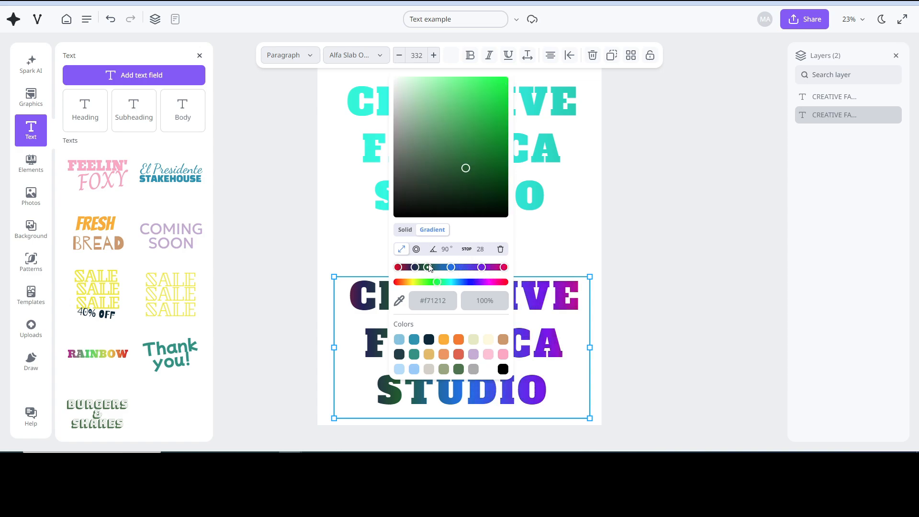
pyautogui.click(415, 268)
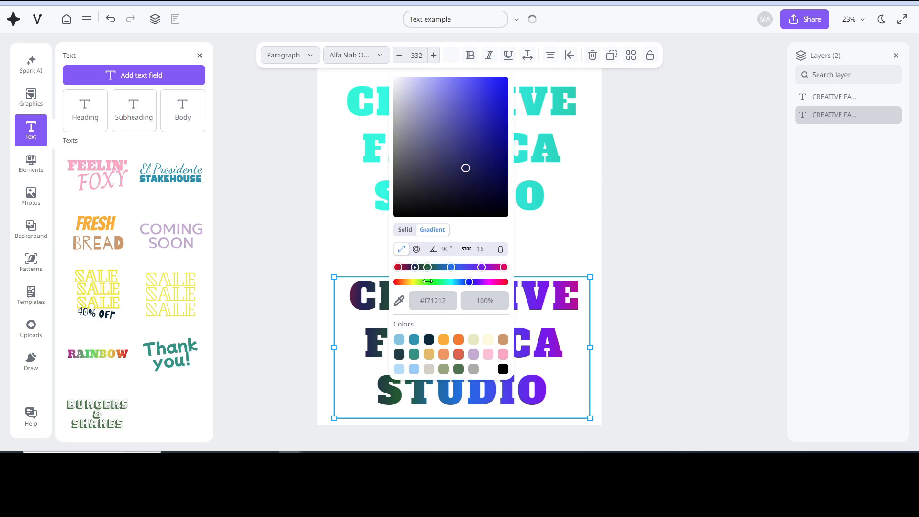
pyautogui.click(429, 282)
pyautogui.moveTo(463, 175); pyautogui.dragTo(506, 85)
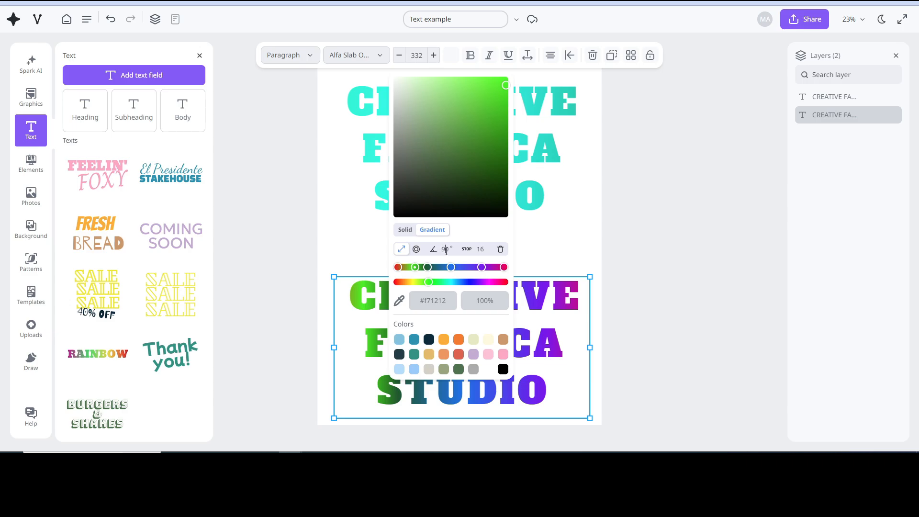
# Set the lower heading's gradient angle to 180° and 360°, and change it to a radial gradient
pyautogui.write('18')
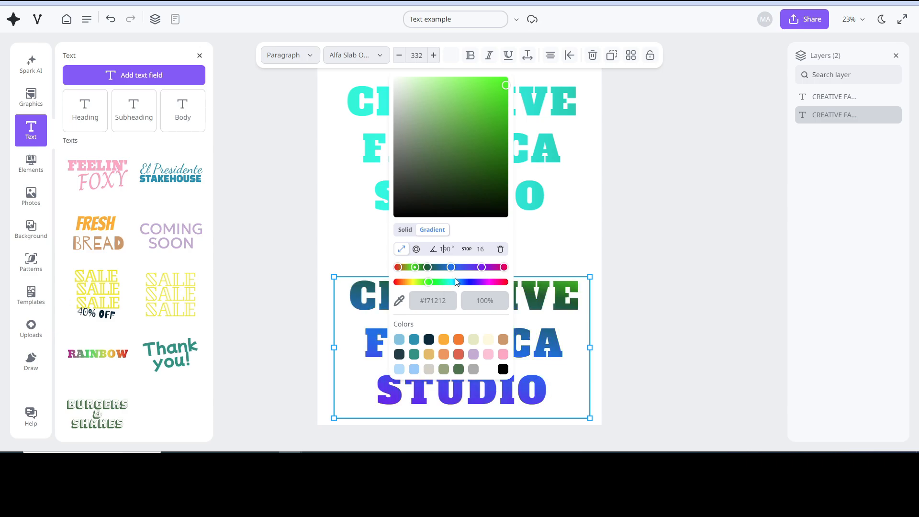
pyautogui.write('6')
pyautogui.press('BackSpace')
pyautogui.write('60')
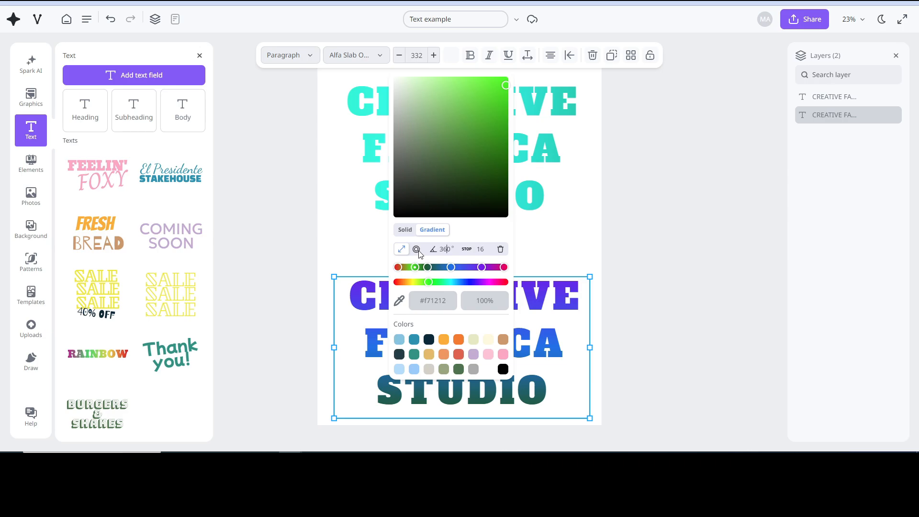
pyautogui.click(417, 250)
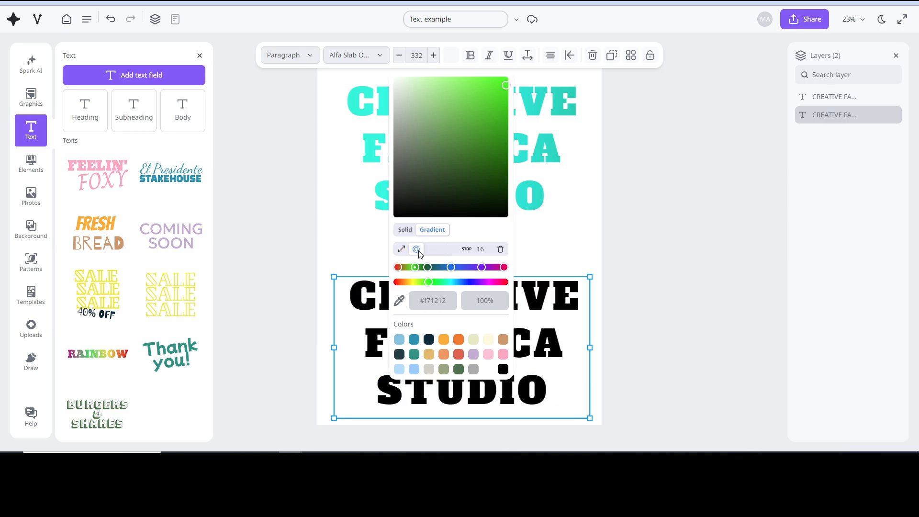
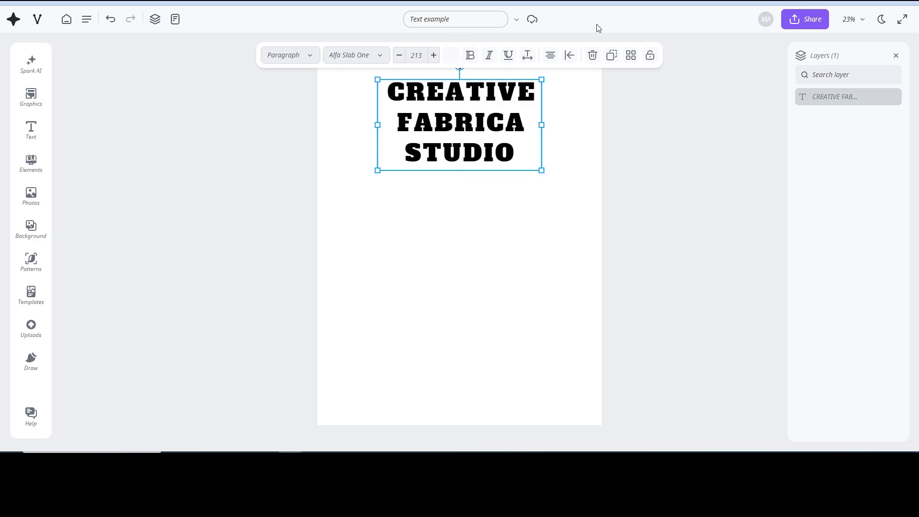
# Duplicate the black CREATIVE FABRICA STUDIO heading and place the copy below the original, slightly farther left
pyautogui.click(570, 57)
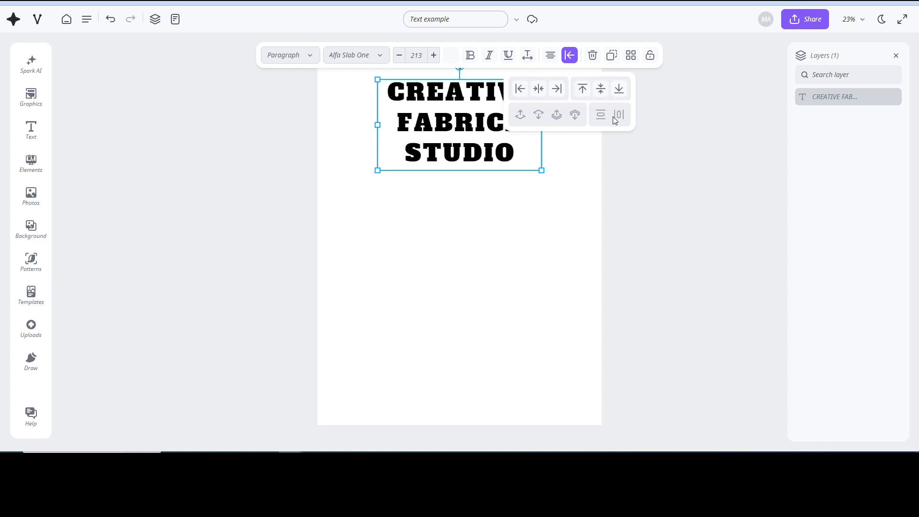
pyautogui.click(486, 151)
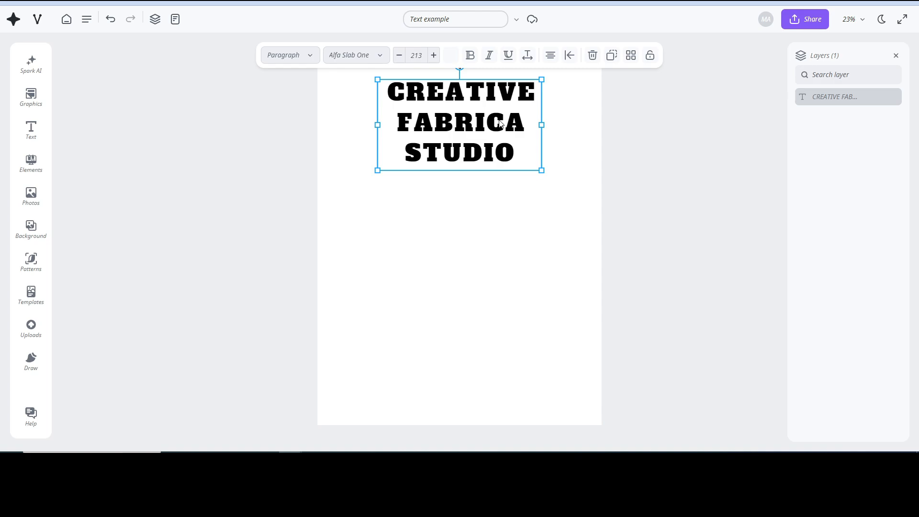
pyautogui.hotkey('ctrl', 'd')
pyautogui.click(563, 145)
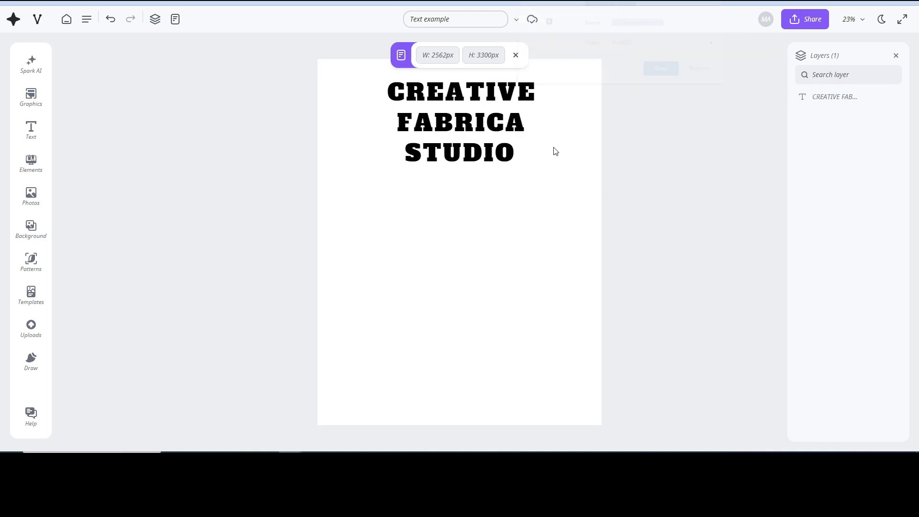
pyautogui.rightClick(498, 120)
pyautogui.click(613, 56)
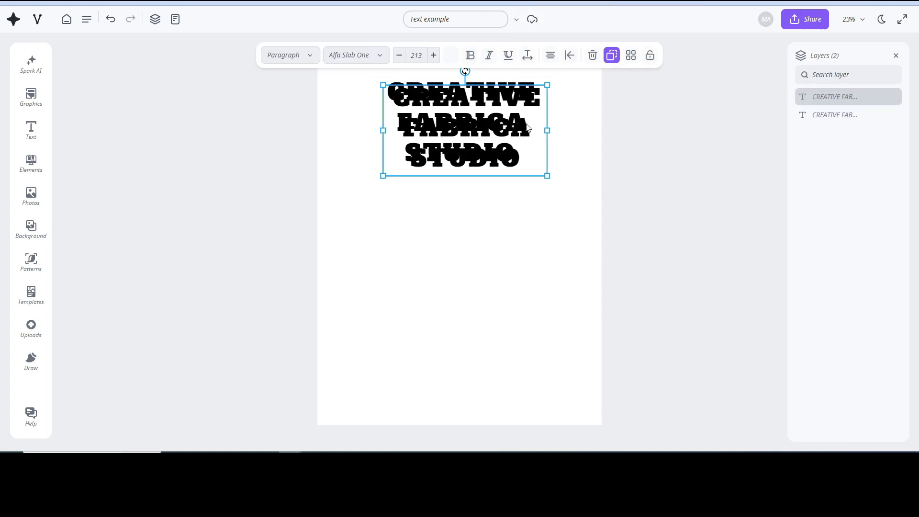
pyautogui.moveTo(517, 93); pyautogui.dragTo(495, 192)
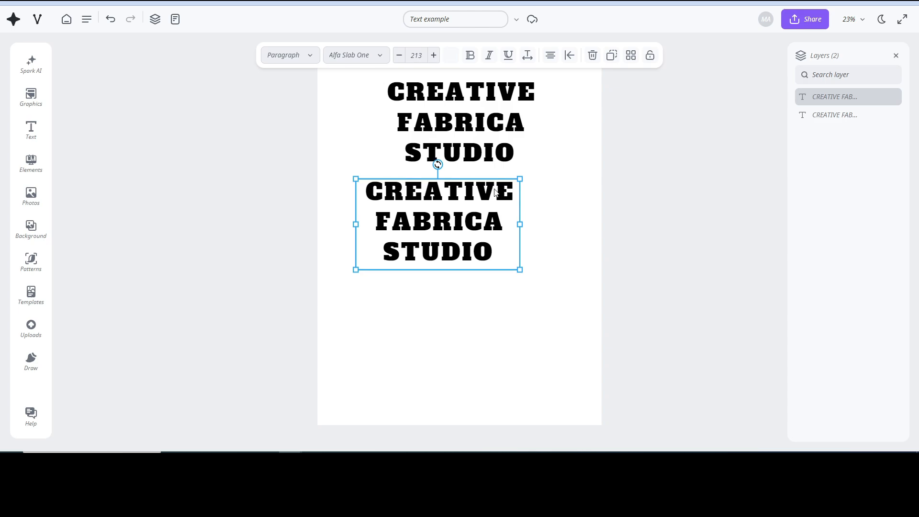
# Align the two headings on a common horizontal center, and delete the lower copy
pyautogui.keyDown('shift'); pyautogui.click(486, 149); pyautogui.keyUp('shift')
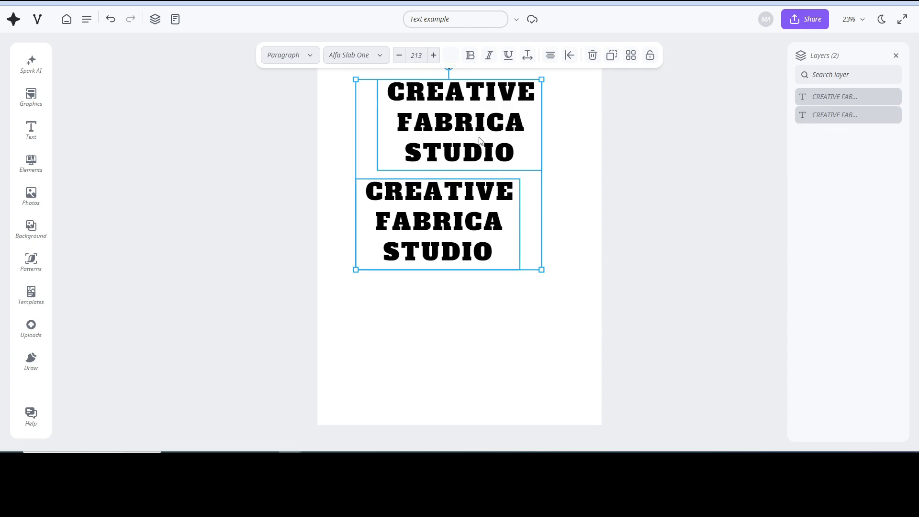
pyautogui.click(570, 55)
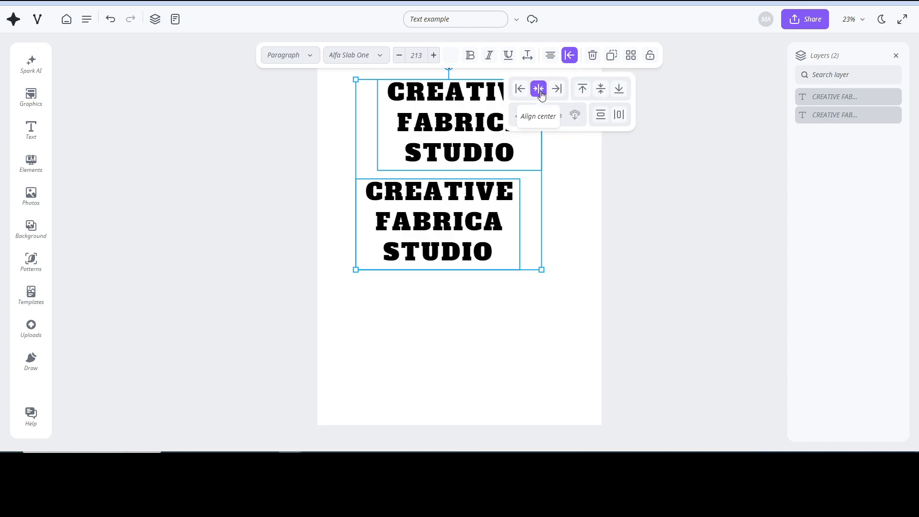
pyautogui.click(538, 89)
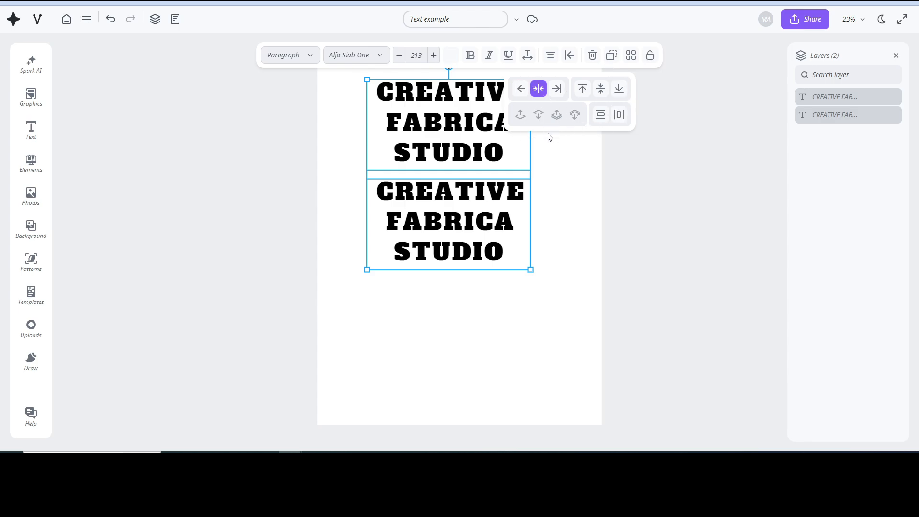
pyautogui.click(547, 151)
pyautogui.click(490, 203)
pyautogui.press('Delete')
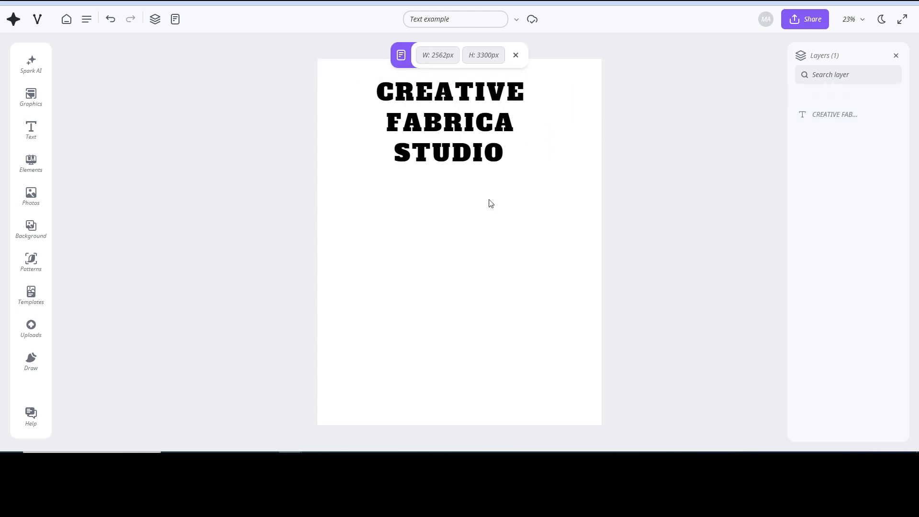
# Move the remaining heading so it sits horizontally centered near the page's upper edge
pyautogui.click(498, 84)
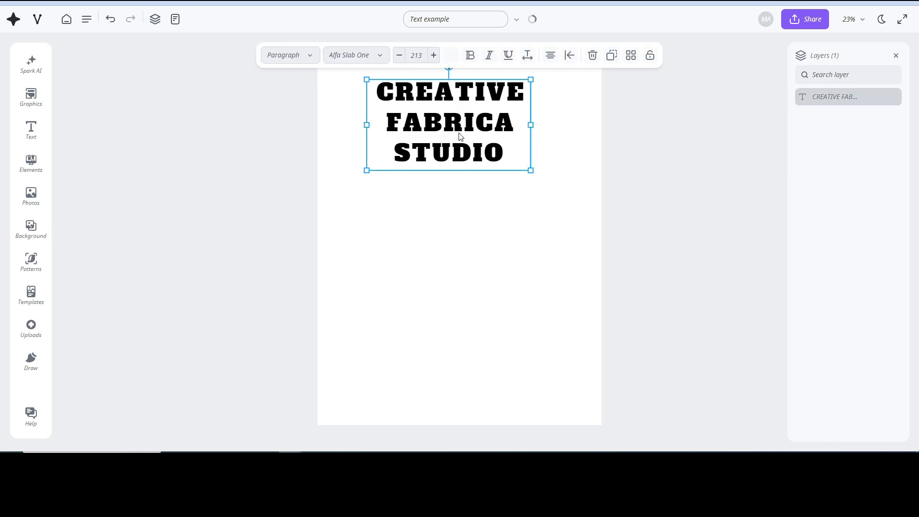
pyautogui.click(563, 96)
pyautogui.click(516, 56)
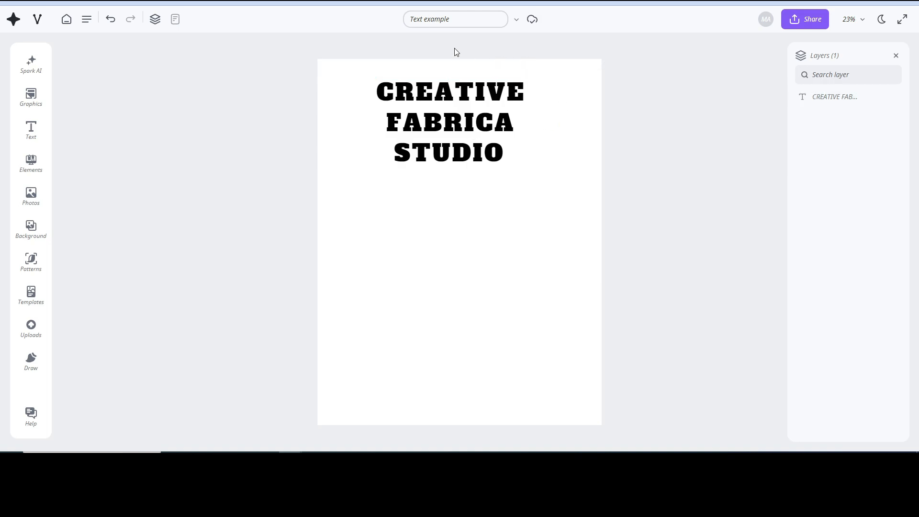
pyautogui.moveTo(455, 103)
pyautogui.mouseDown()
pyautogui.moveTo(456, 88)
pyautogui.moveTo(452, 98)
pyautogui.moveTo(464, 102)
pyautogui.moveTo(469, 92)
pyautogui.moveTo(461, 93)
pyautogui.mouseUp()
pyautogui.click(507, 170)
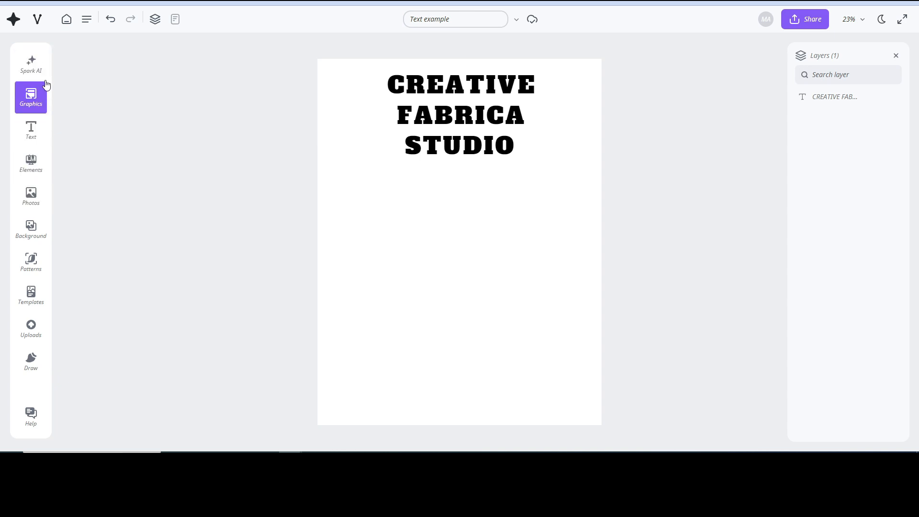
# Generate images with Spark AI from the prompt "CUTE KAWAII CAT LINEART ON CLEAR BACKGORUND CLIPART"
pyautogui.click(35, 62)
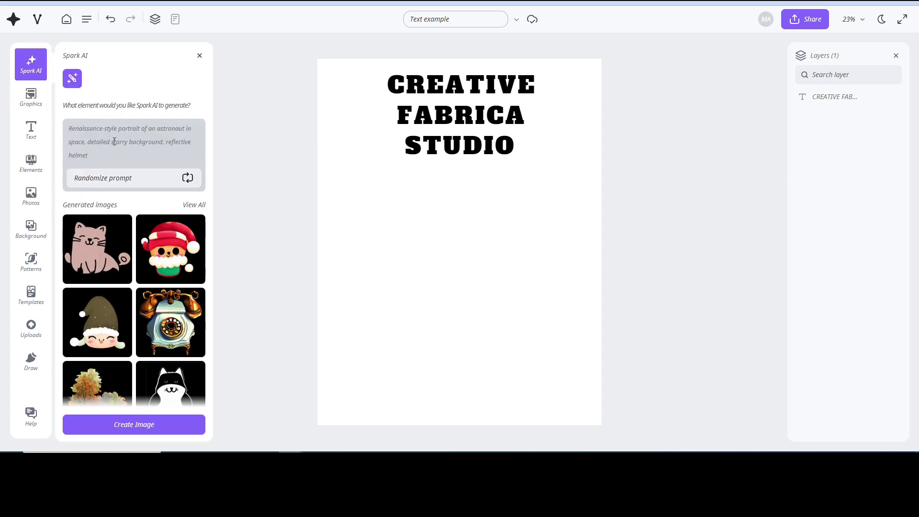
pyautogui.moveTo(101, 142); pyautogui.dragTo(58, 126)
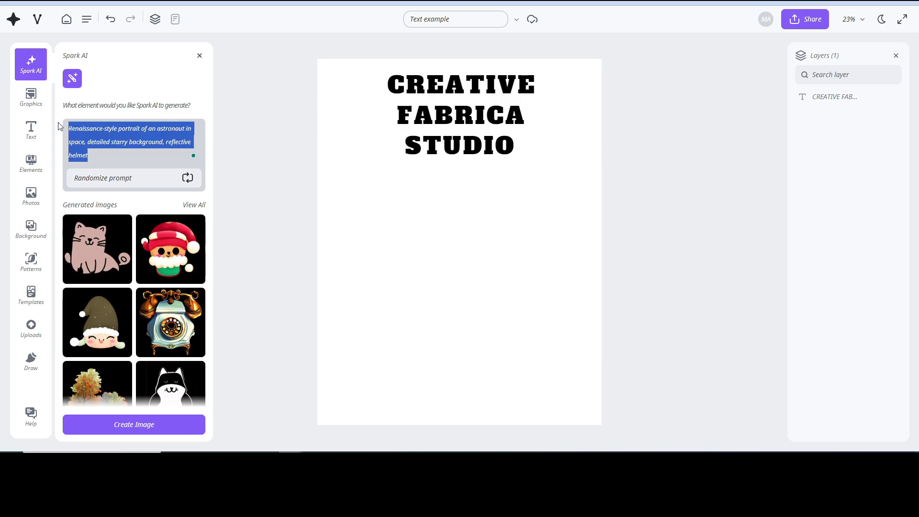
pyautogui.write('CUTE')
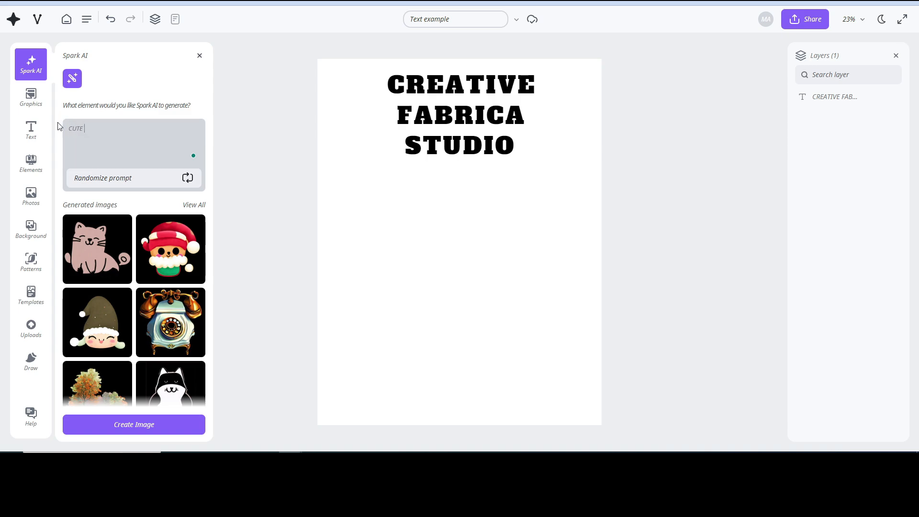
pyautogui.write(' KAWAII CAT LINEART ON CLEAR BACK')
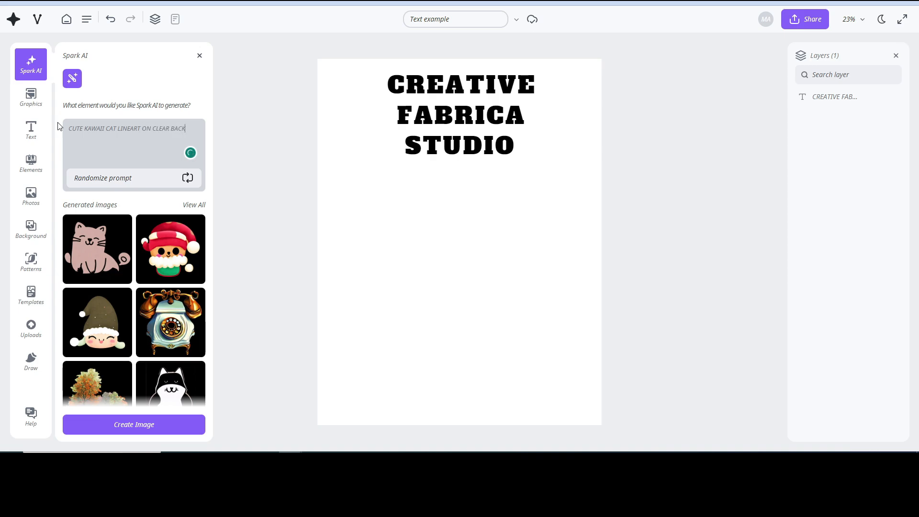
pyautogui.write('UND CLIPART')
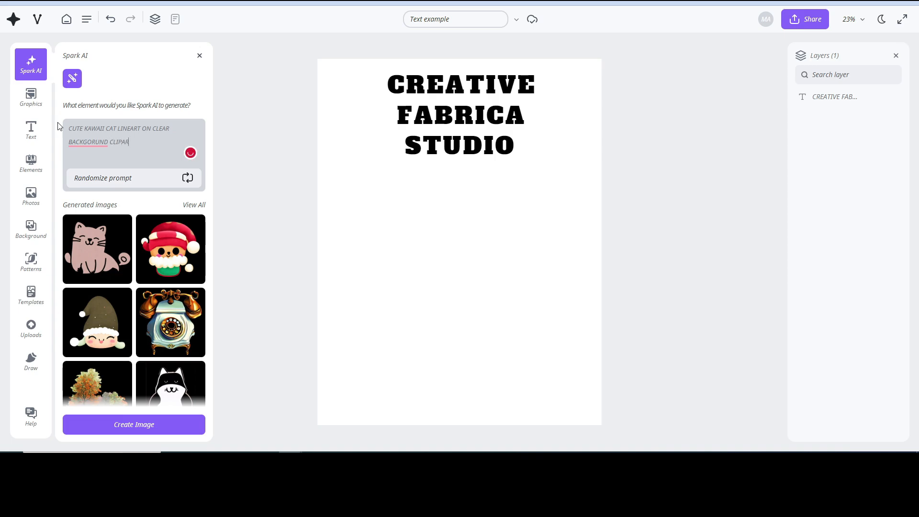
pyautogui.click(114, 427)
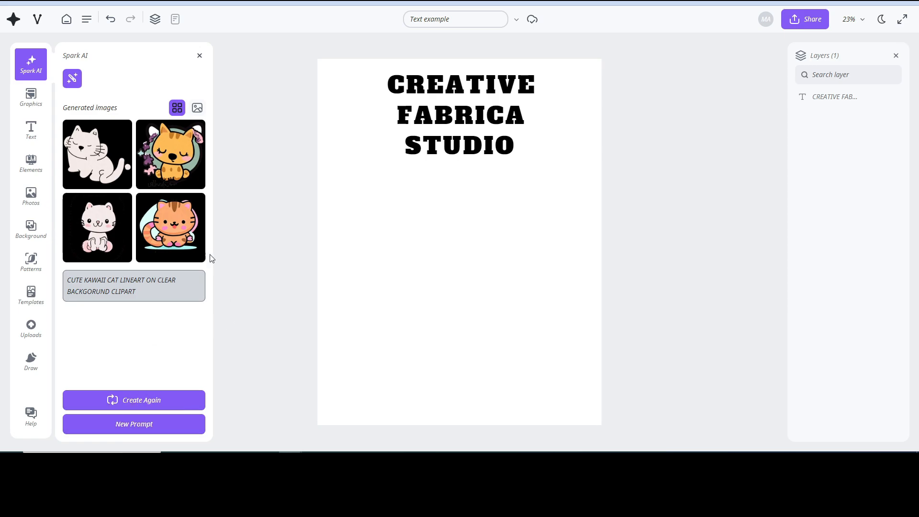
# Add the generated orange striped sitting cat, shrink it and place it below the heading's left side
pyautogui.click(176, 228)
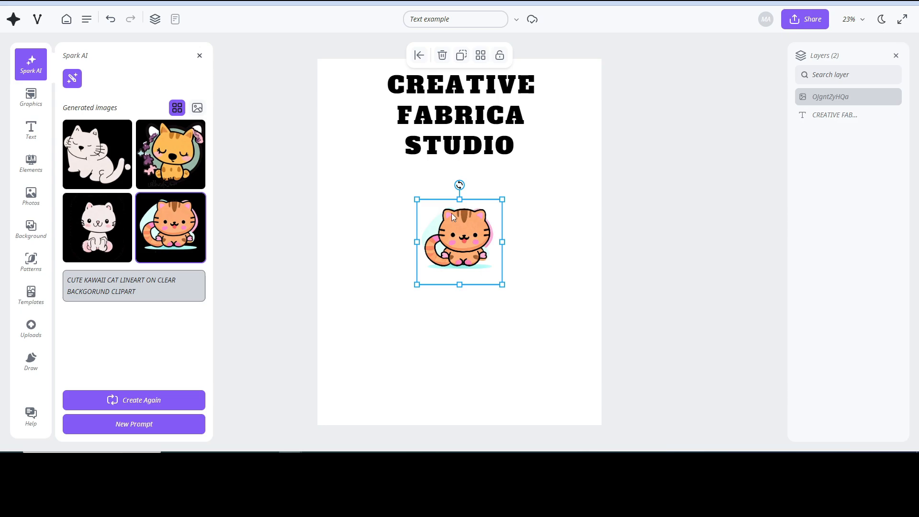
pyautogui.moveTo(505, 197)
pyautogui.mouseDown()
pyautogui.moveTo(478, 220)
pyautogui.moveTo(501, 202)
pyautogui.mouseUp()
pyautogui.moveTo(450, 231); pyautogui.dragTo(399, 219)
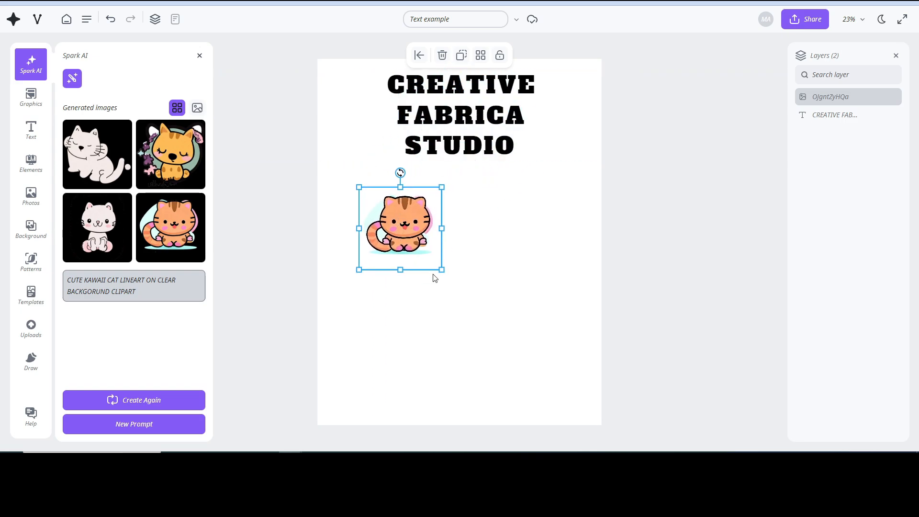
pyautogui.moveTo(442, 270); pyautogui.dragTo(429, 257)
pyautogui.moveTo(397, 226); pyautogui.dragTo(388, 216)
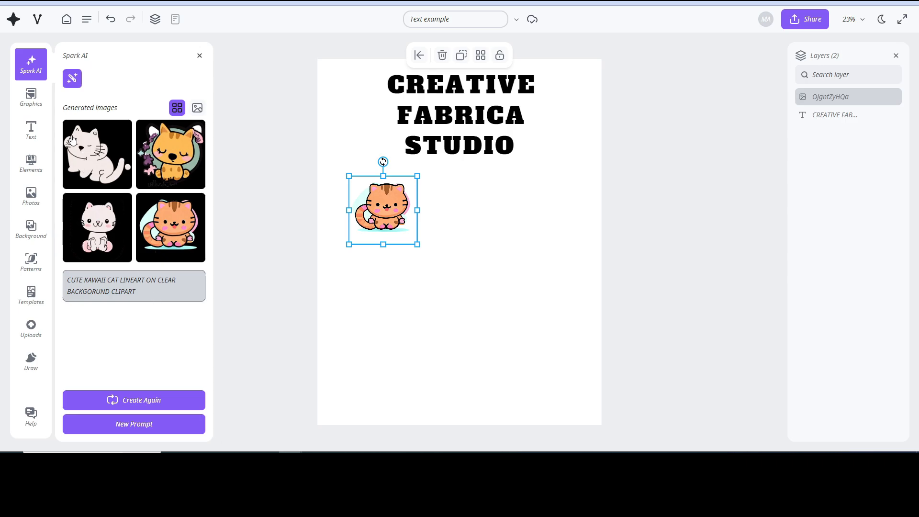
# Add the half orange graphic, scale it down to about 1027 x 1027 px and shift it slightly down and left
pyautogui.click(34, 98)
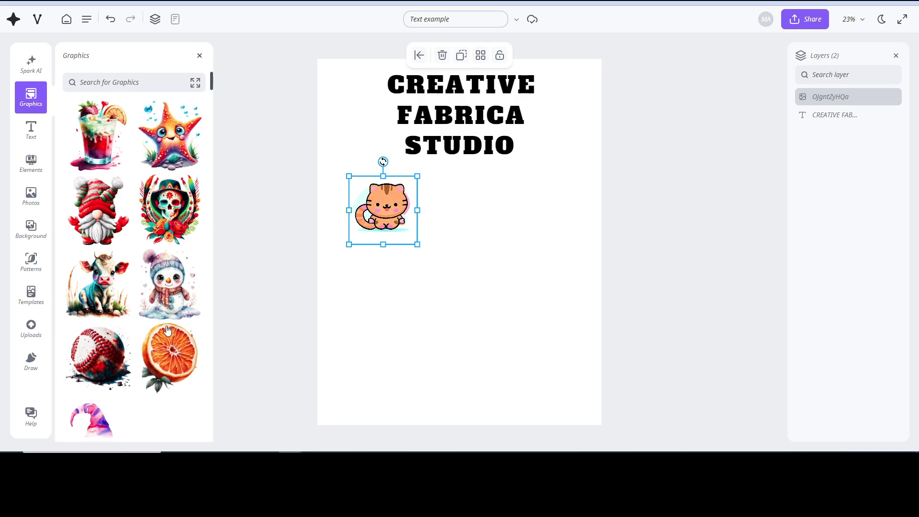
pyautogui.click(167, 330)
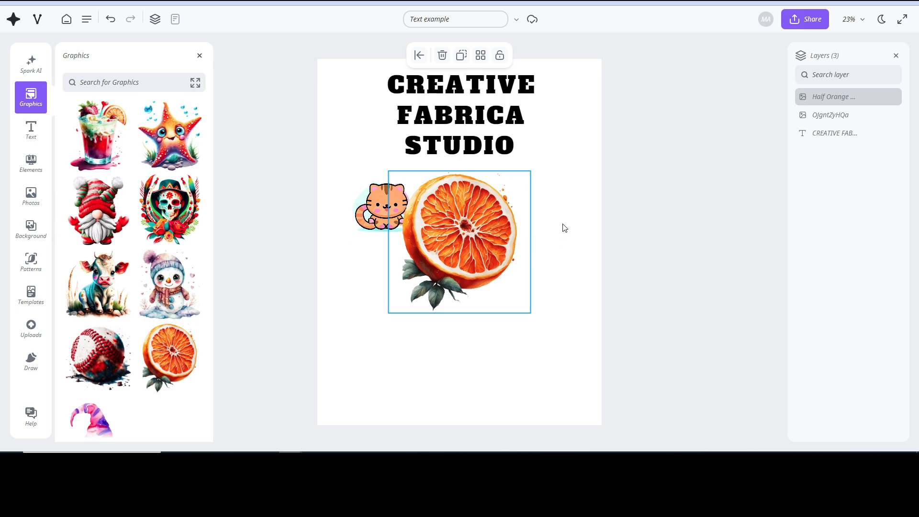
pyautogui.click(472, 223)
pyautogui.moveTo(531, 172); pyautogui.dragTo(511, 211)
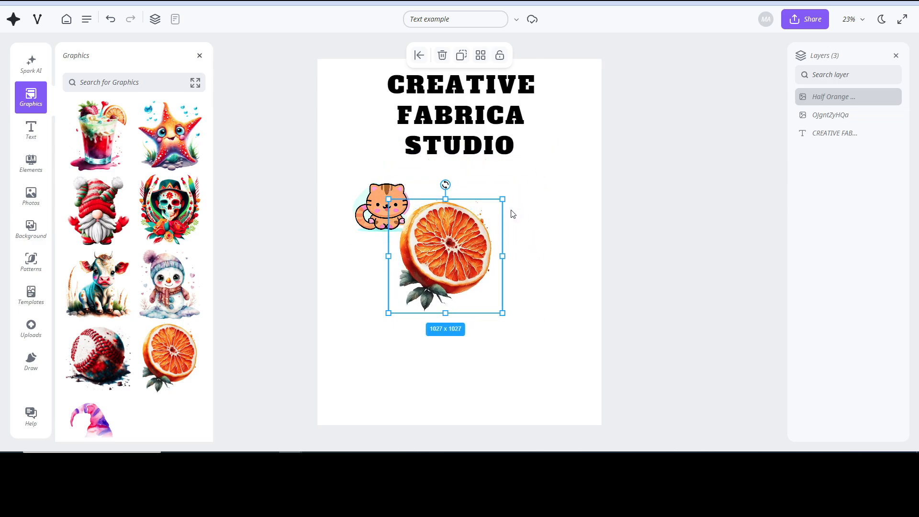
pyautogui.moveTo(460, 238); pyautogui.dragTo(448, 274)
# Make the half orange larger and slightly narrower, and rotate it about 45° counterclockwise
pyautogui.moveTo(484, 236); pyautogui.dragTo(514, 208)
pyautogui.moveTo(511, 279)
pyautogui.mouseDown()
pyautogui.moveTo(440, 287)
pyautogui.moveTo(508, 296)
pyautogui.mouseUp()
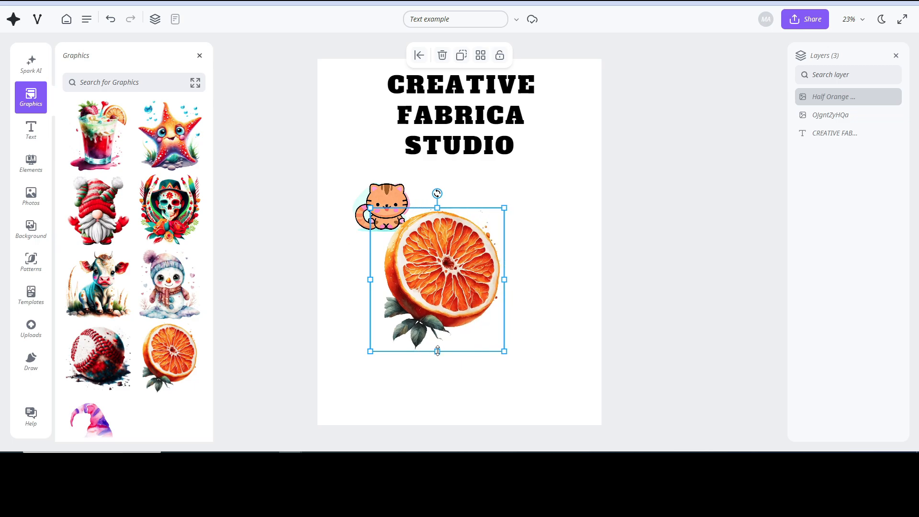
pyautogui.moveTo(437, 351)
pyautogui.mouseDown()
pyautogui.moveTo(437, 263)
pyautogui.moveTo(440, 360)
pyautogui.moveTo(438, 350)
pyautogui.mouseUp()
pyautogui.moveTo(370, 278)
pyautogui.mouseDown()
pyautogui.moveTo(450, 279)
pyautogui.moveTo(371, 291)
pyautogui.mouseUp()
pyautogui.moveTo(437, 194); pyautogui.dragTo(377, 219)
pyautogui.moveTo(388, 325)
pyautogui.mouseDown()
pyautogui.moveTo(431, 287)
pyautogui.moveTo(393, 322)
pyautogui.mouseUp()
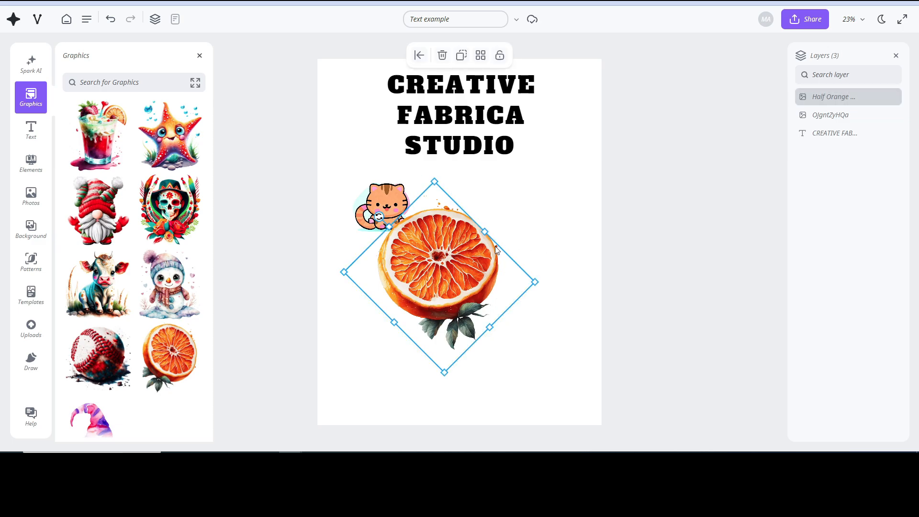
# Separate the two graphics by moving the half orange to the page's lower right and the cat up beneath the heading
pyautogui.moveTo(878, 99)
pyautogui.moveTo(462, 258); pyautogui.dragTo(504, 287)
pyautogui.moveTo(390, 207)
pyautogui.mouseDown()
pyautogui.moveTo(468, 278)
pyautogui.moveTo(453, 243)
pyautogui.moveTo(386, 197)
pyautogui.mouseUp()
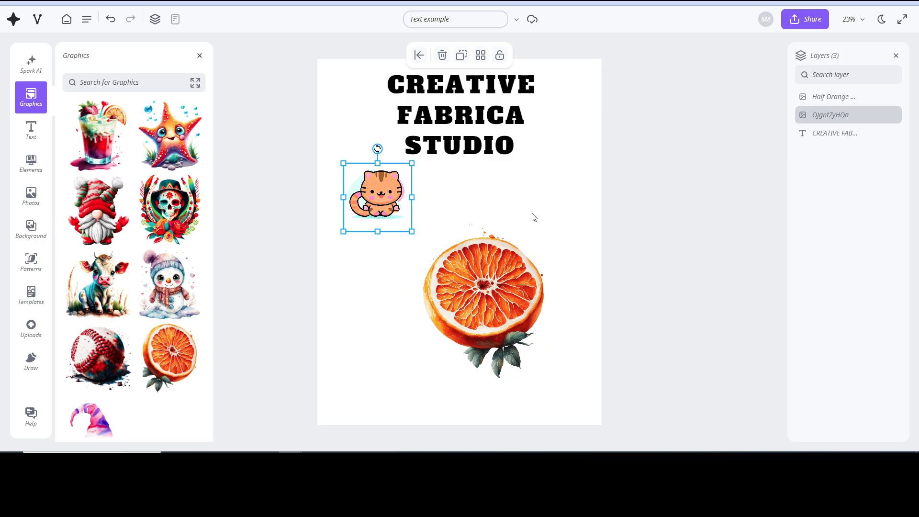
pyautogui.moveTo(490, 263)
pyautogui.mouseDown()
pyautogui.moveTo(484, 283)
pyautogui.moveTo(492, 265)
pyautogui.mouseUp()
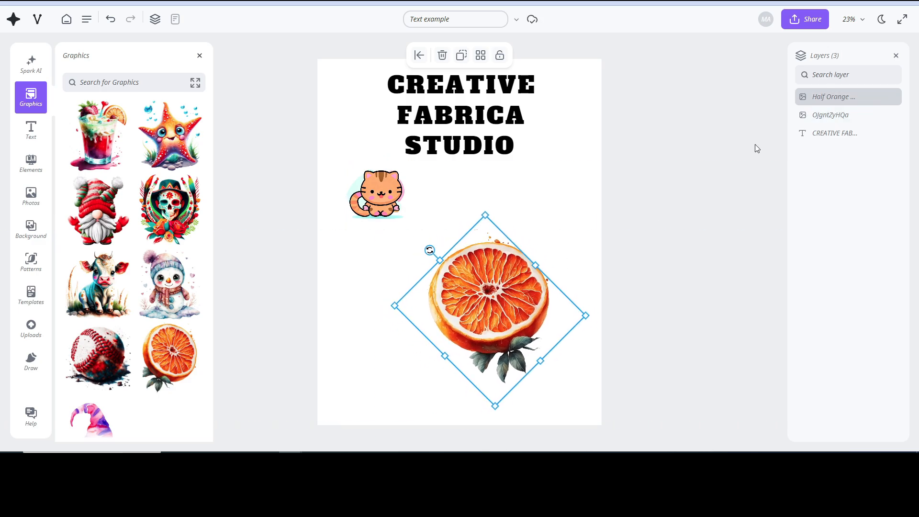
# Lock and unlock the half orange layer, and delete the half orange from the design
pyautogui.click(880, 98)
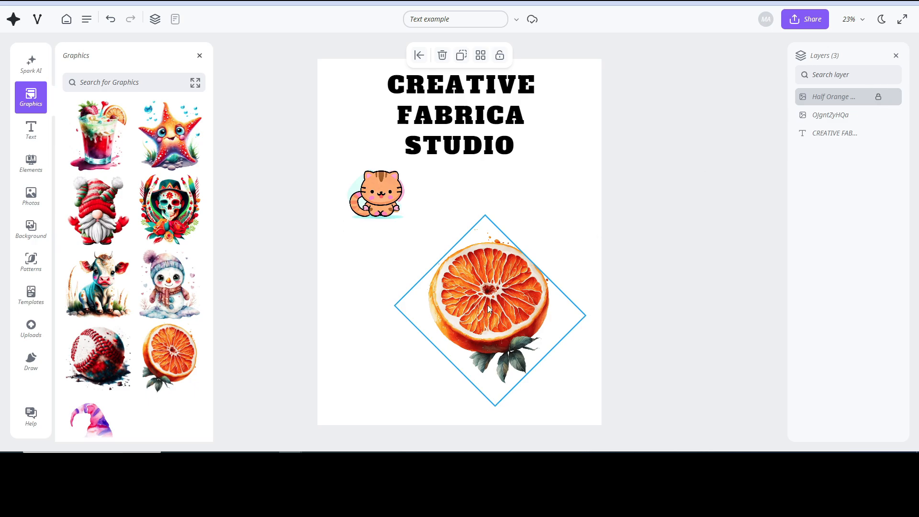
pyautogui.click(878, 97)
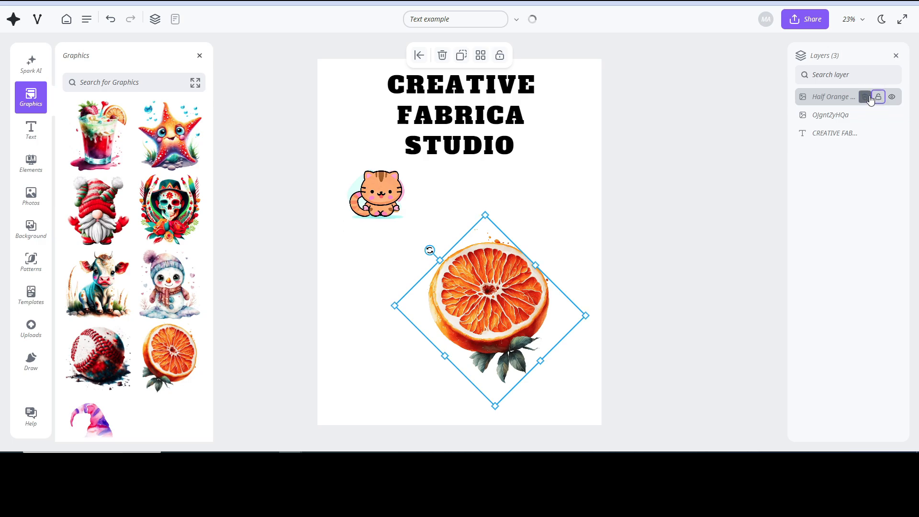
pyautogui.click(870, 97)
pyautogui.moveTo(384, 199); pyautogui.dragTo(384, 199)
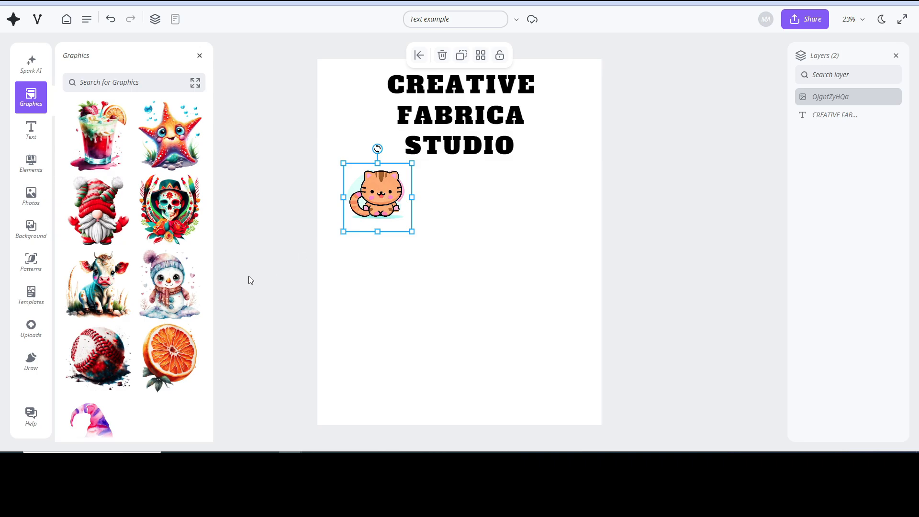
# Add the two-star sparkle element from the Celestial Comics collection and enlarge it
pyautogui.click(30, 170)
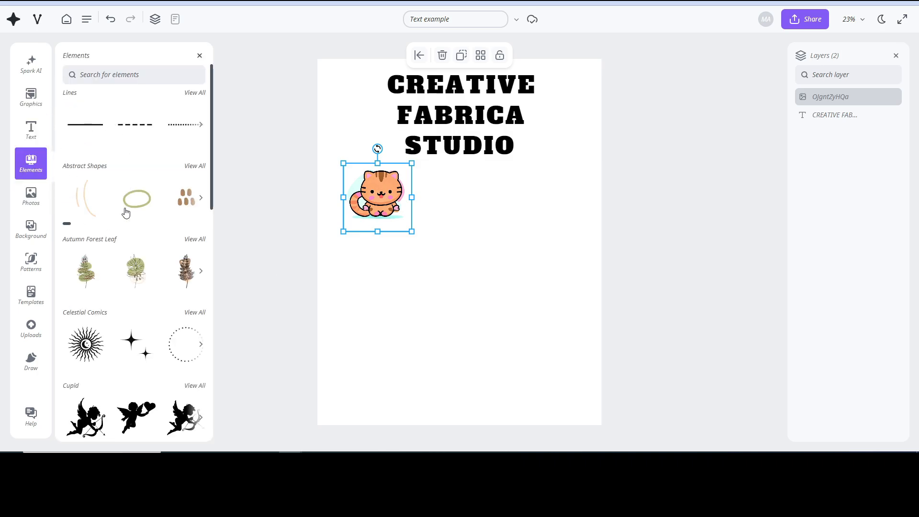
pyautogui.click(132, 341)
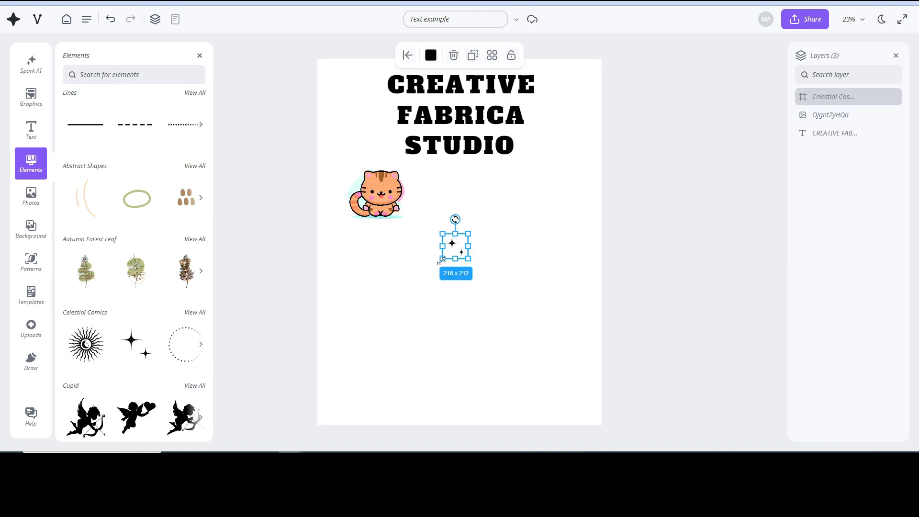
pyautogui.moveTo(441, 261); pyautogui.dragTo(426, 275)
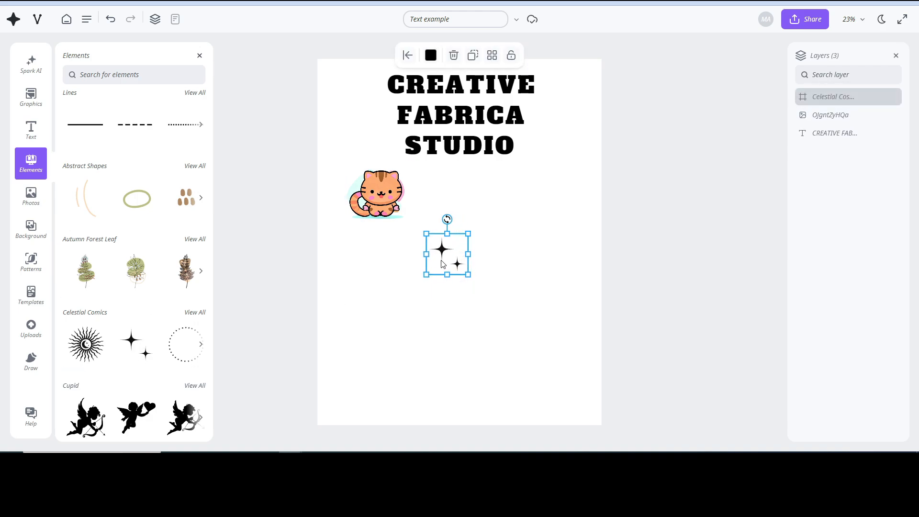
# Recolor the sparkle element to solid orange #ff6c01
pyautogui.click(432, 57)
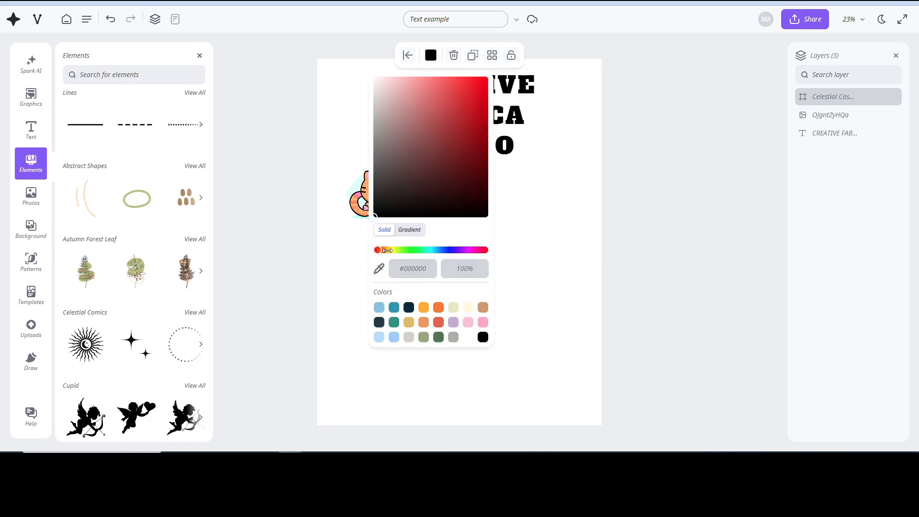
pyautogui.moveTo(384, 250); pyautogui.dragTo(386, 251)
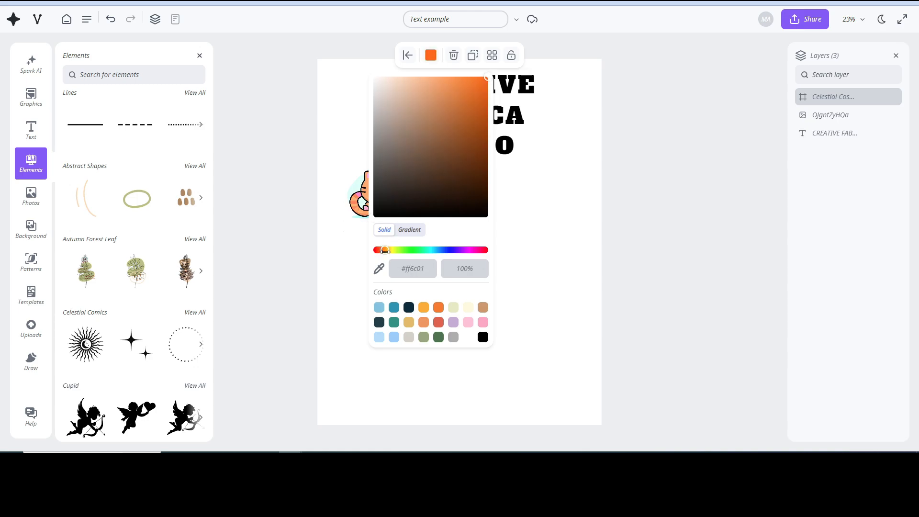
pyautogui.click(508, 215)
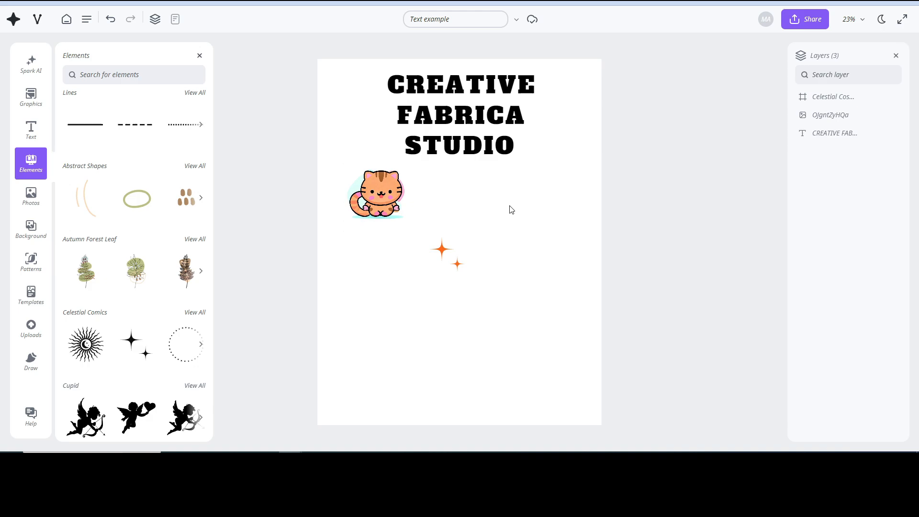
# Place the orange sparkle in the page's upper-left corner and repeat it across the background
pyautogui.click(443, 243)
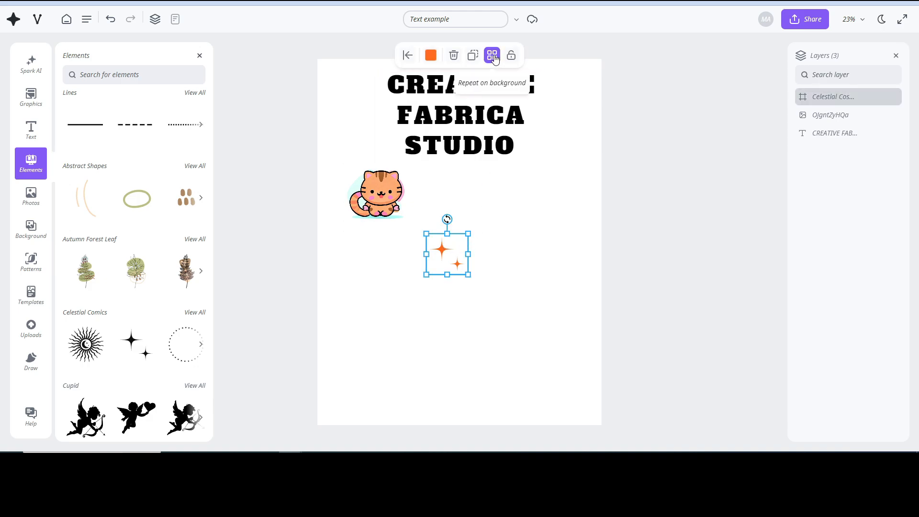
pyautogui.moveTo(454, 264); pyautogui.dragTo(346, 89)
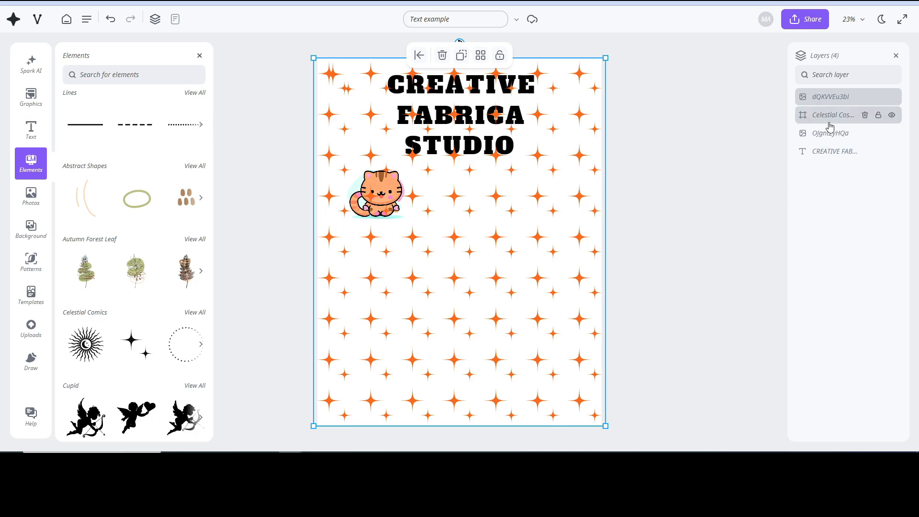
# Move the repeated sparkle pattern beneath all other layers and delete the original single sparkle
pyautogui.moveTo(842, 97); pyautogui.dragTo(840, 161)
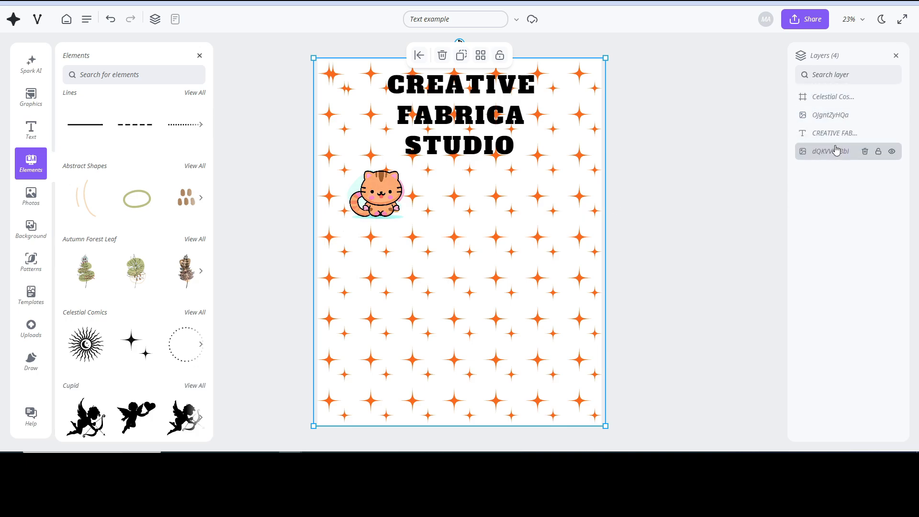
pyautogui.click(346, 79)
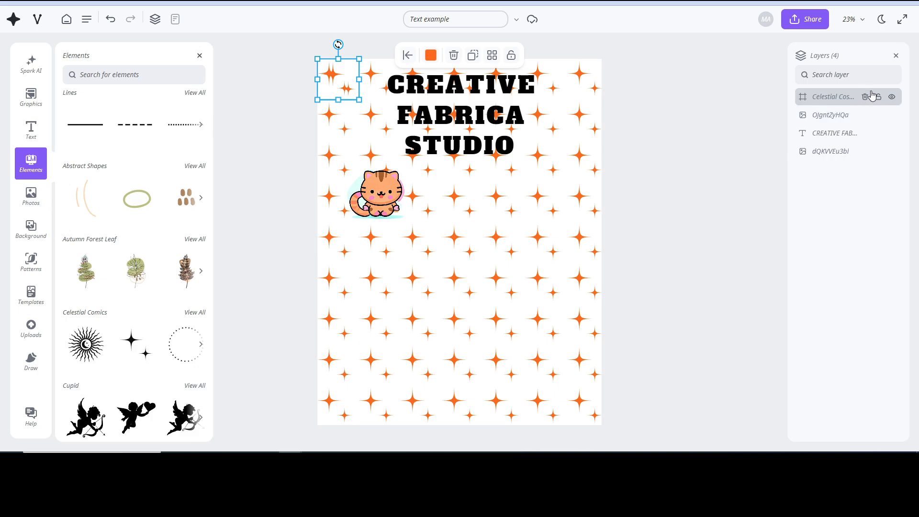
pyautogui.click(868, 99)
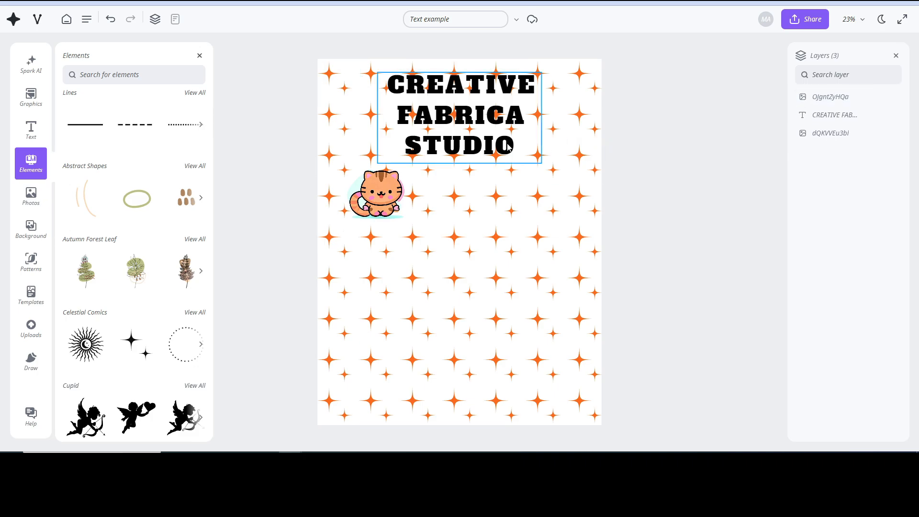
# Nudge the heading and the cat downward, and shift the sparkle pattern slightly right to the page's left edge
pyautogui.moveTo(508, 149); pyautogui.dragTo(509, 151)
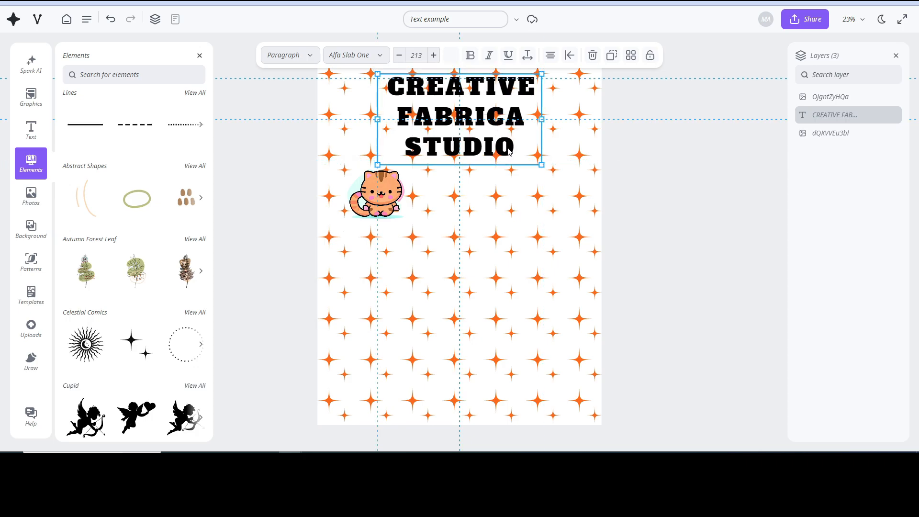
pyautogui.moveTo(386, 191); pyautogui.dragTo(381, 211)
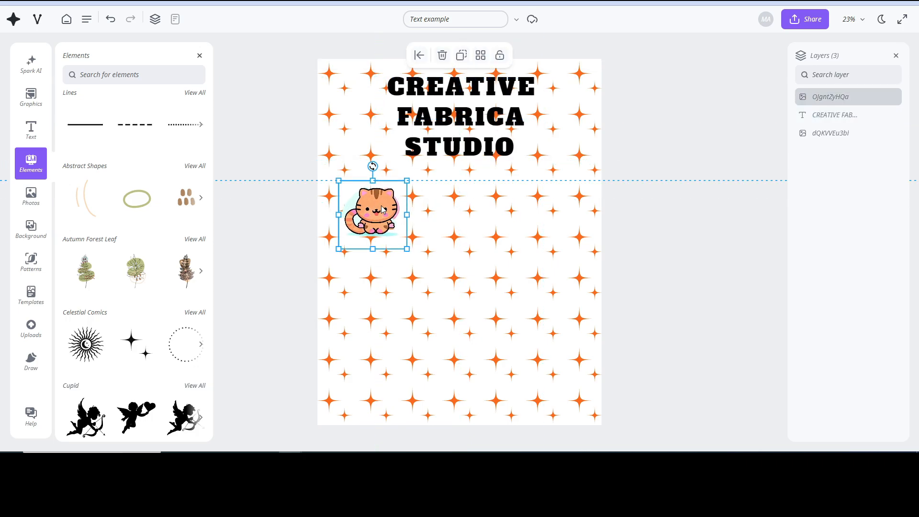
pyautogui.click(465, 212)
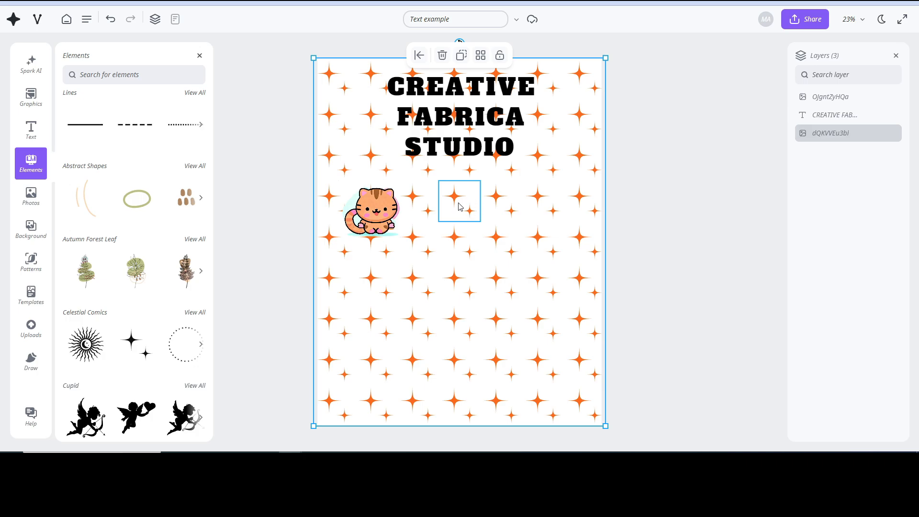
pyautogui.moveTo(459, 207); pyautogui.dragTo(502, 201)
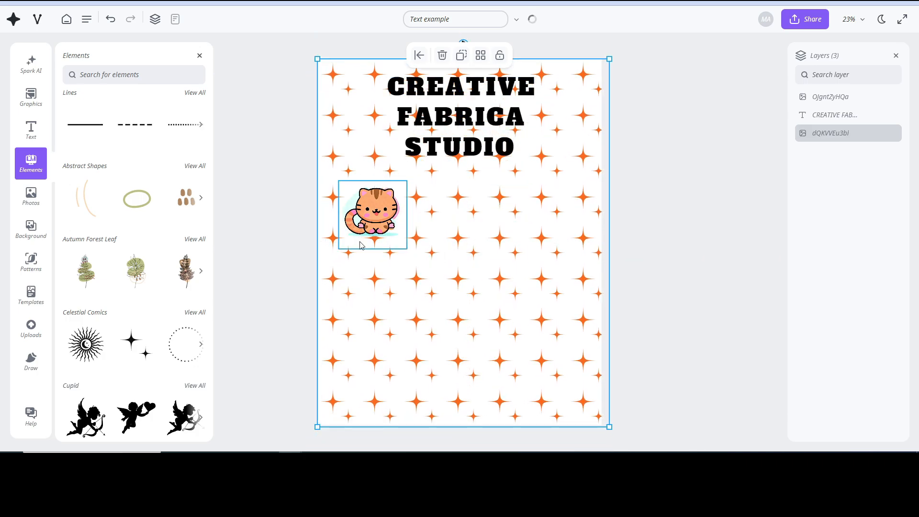
# Enlarge the cat and position it on the left half of the page below the heading
pyautogui.click(366, 221)
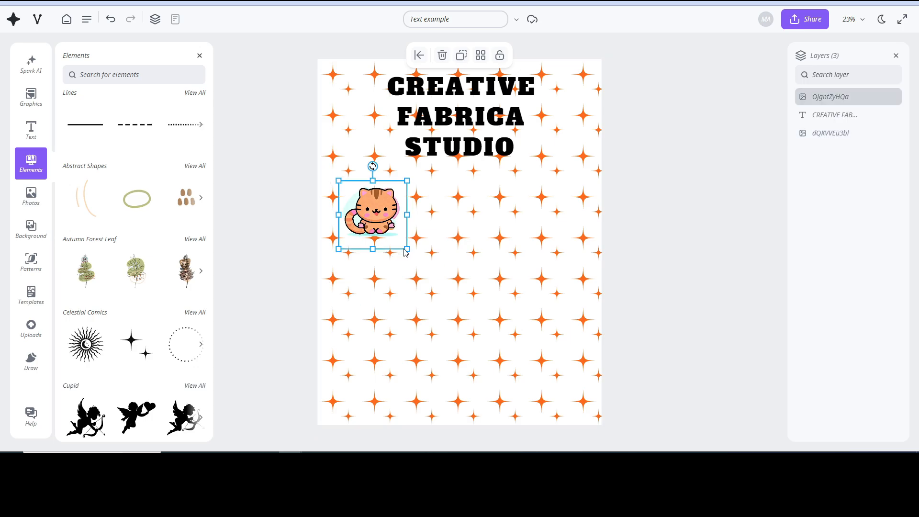
pyautogui.moveTo(407, 247); pyautogui.dragTo(453, 298)
pyautogui.moveTo(412, 229); pyautogui.dragTo(403, 235)
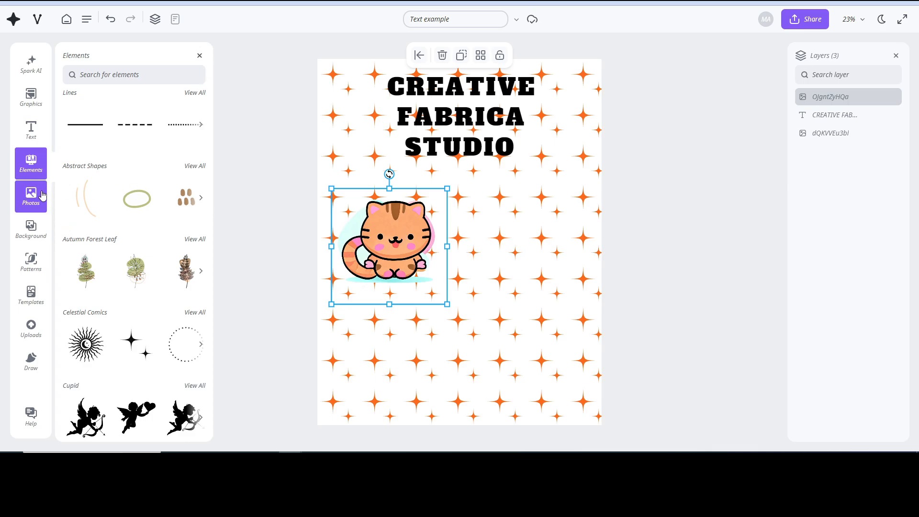
# Add the blue butterfly photo, enlarge it to nearly the page's width and place it over the cat below the heading
pyautogui.click(30, 200)
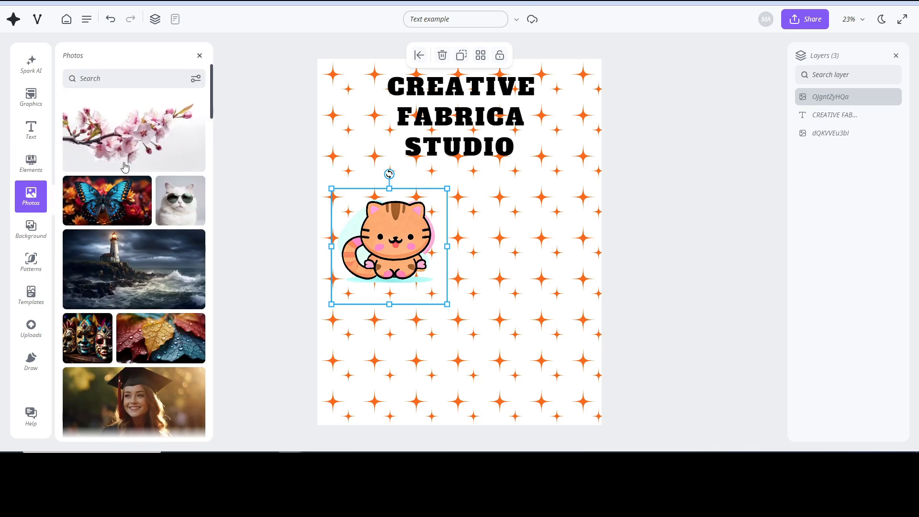
pyautogui.click(107, 197)
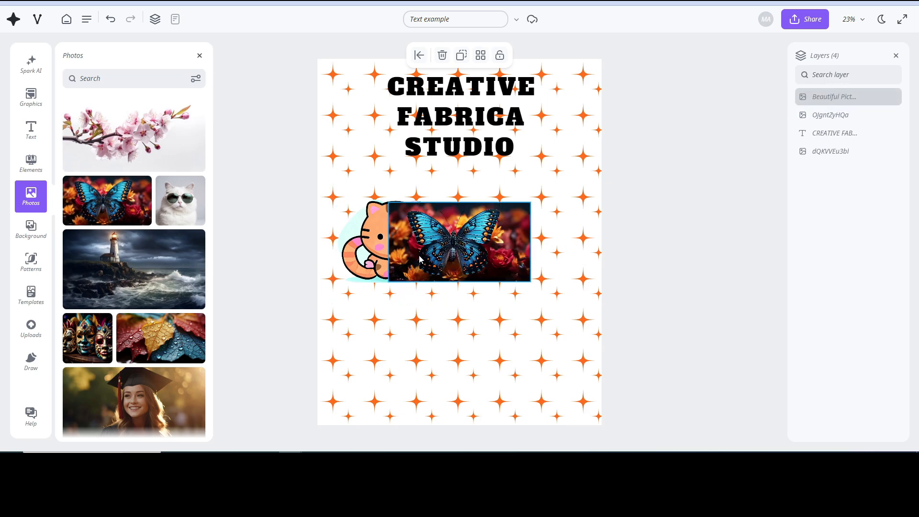
pyautogui.moveTo(432, 251); pyautogui.dragTo(465, 270)
pyautogui.click(622, 216)
pyautogui.click(534, 235)
pyautogui.moveTo(563, 221); pyautogui.dragTo(644, 157)
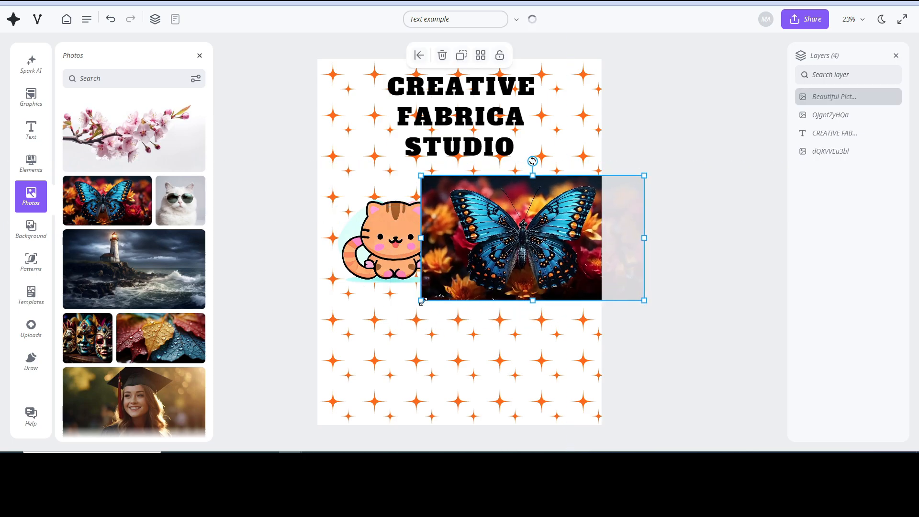
pyautogui.moveTo(422, 301); pyautogui.dragTo(384, 323)
pyautogui.moveTo(496, 242); pyautogui.dragTo(449, 288)
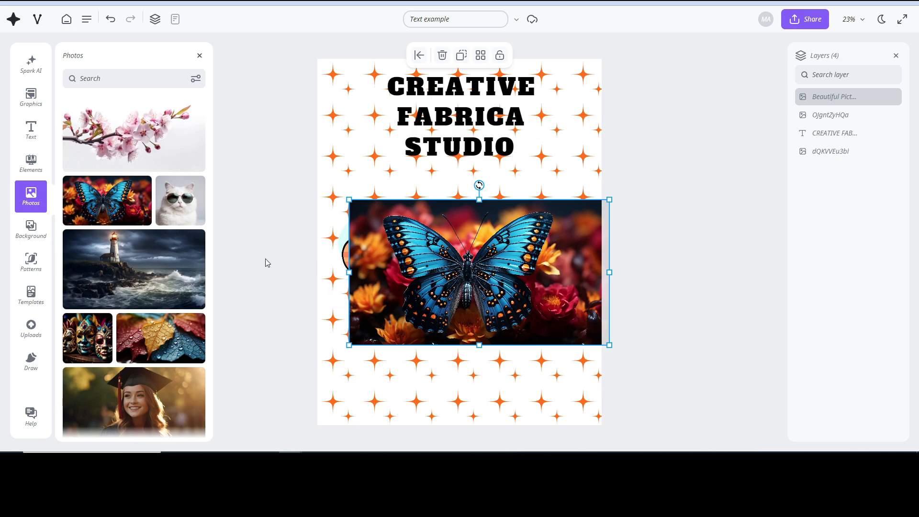
# Mask the butterfly photo with the green stacked-wave blob from the Abstract Shapes collection
pyautogui.click(31, 162)
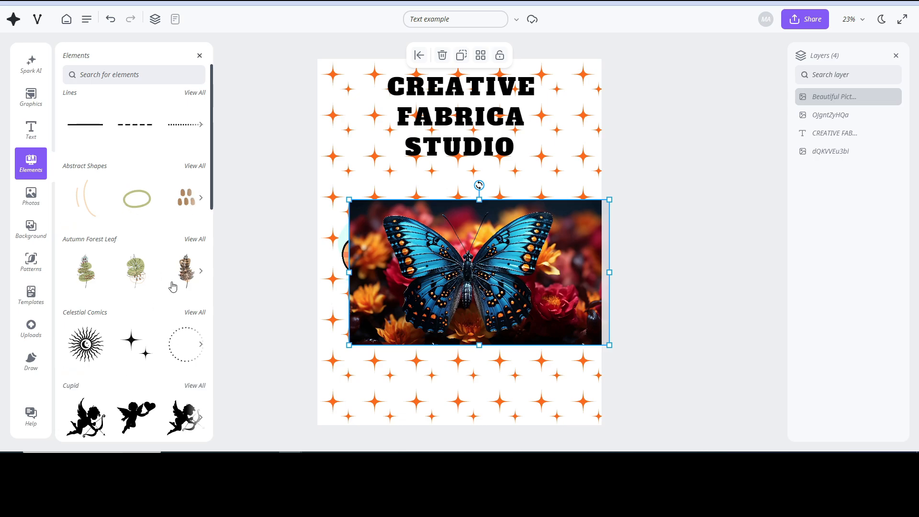
pyautogui.scroll(-6, 148, 239)
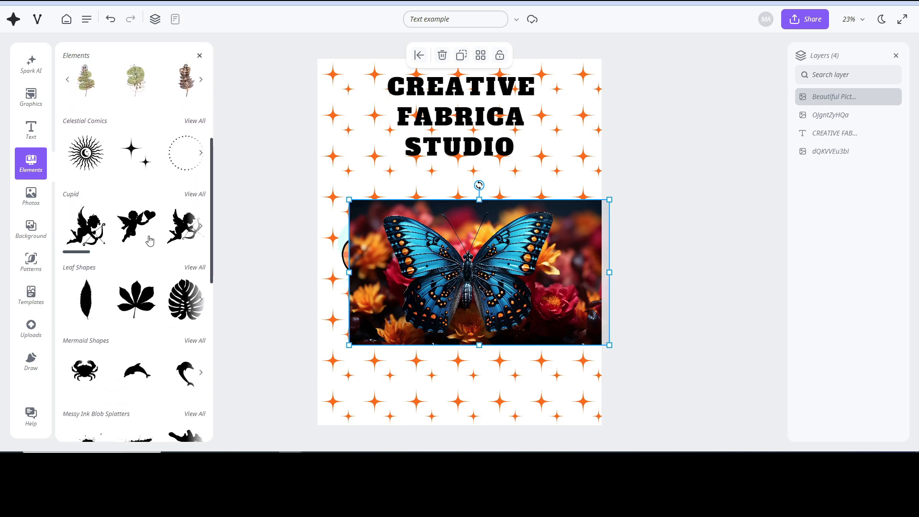
pyautogui.scroll(5, 150, 240)
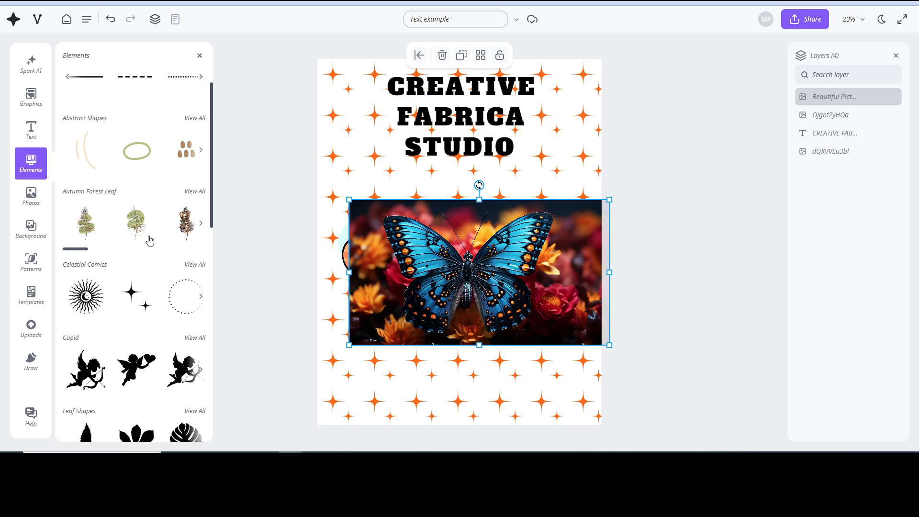
pyautogui.click(196, 119)
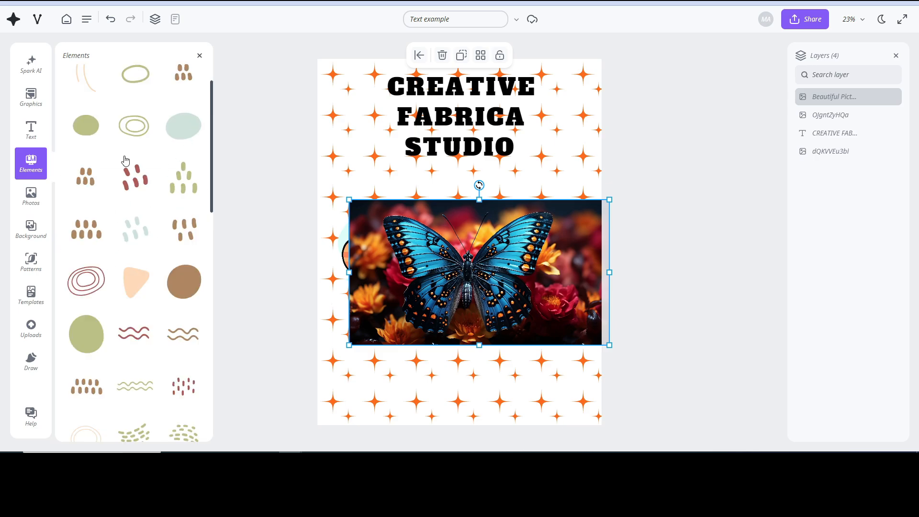
pyautogui.scroll(-8, 105, 206)
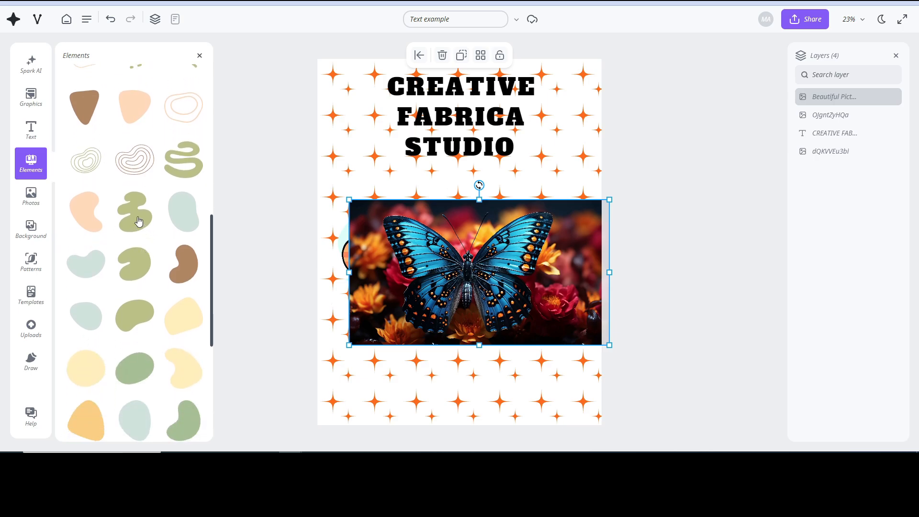
pyautogui.moveTo(133, 215)
pyautogui.mouseDown()
pyautogui.moveTo(199, 258)
pyautogui.moveTo(358, 280)
pyautogui.moveTo(460, 268)
pyautogui.moveTo(466, 293)
pyautogui.moveTo(483, 293)
pyautogui.mouseUp()
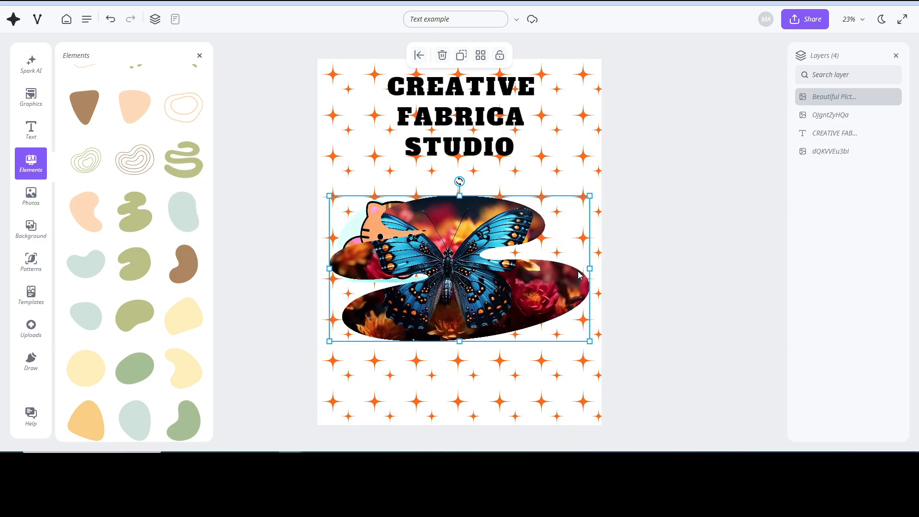
# Crop the masked butterfly photo to a roughly square frame and place it mid-page, partly overlapping the cat
pyautogui.moveTo(589, 269); pyautogui.dragTo(487, 276)
pyautogui.moveTo(428, 297); pyautogui.dragTo(383, 257)
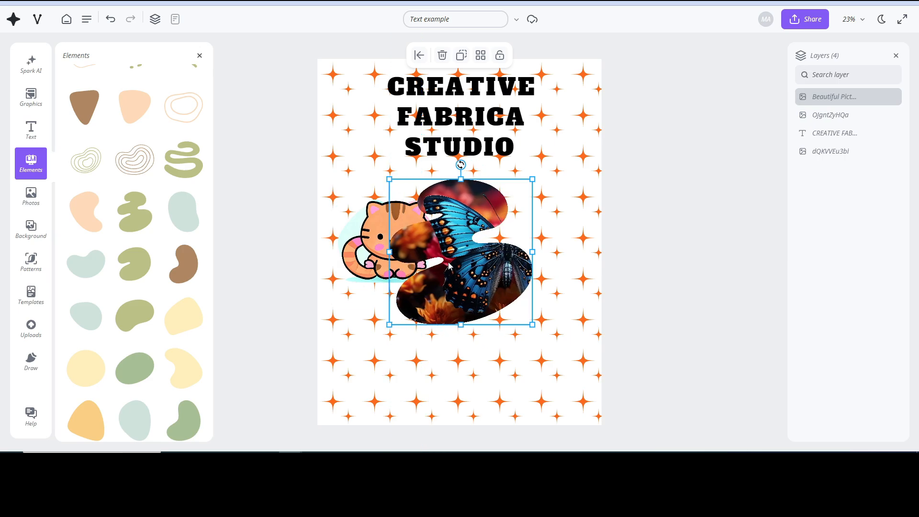
pyautogui.moveTo(455, 231); pyautogui.dragTo(457, 242)
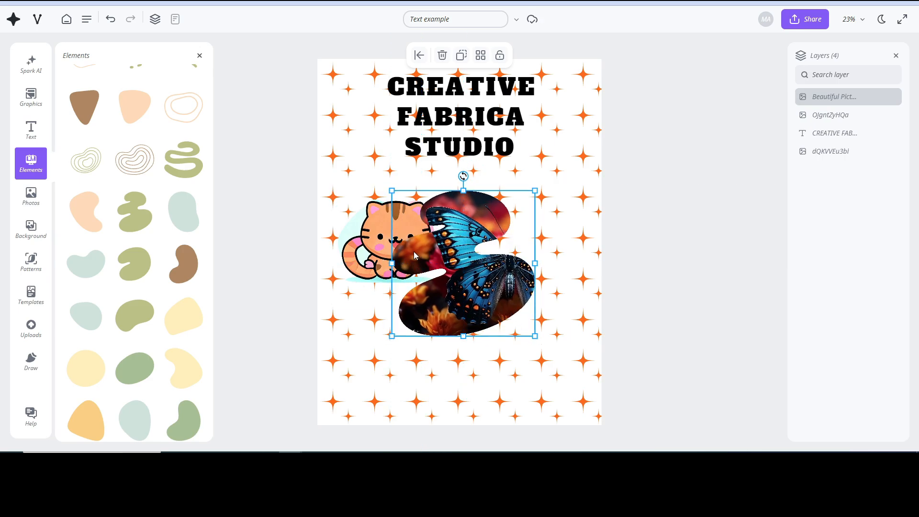
# Resize the masked butterfly slightly smaller and place it in the page's lower right, clear of the cat
pyautogui.moveTo(388, 188); pyautogui.dragTo(433, 222)
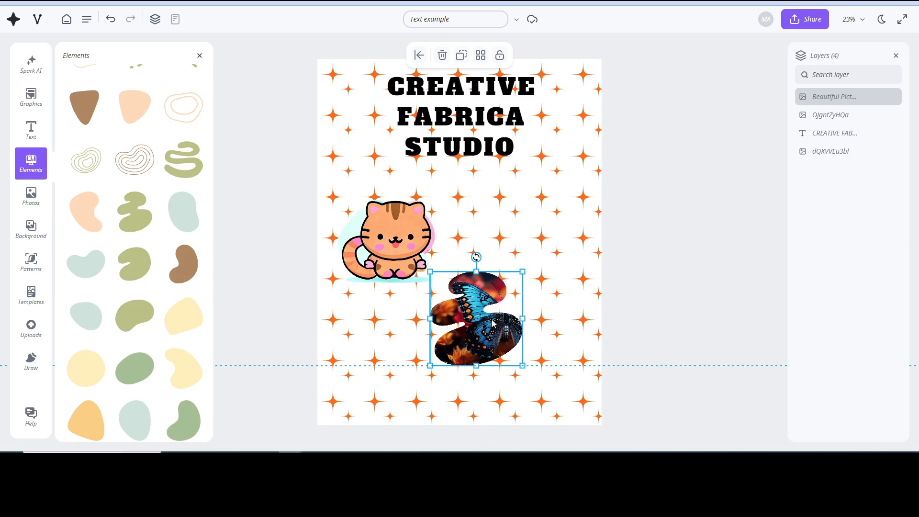
pyautogui.moveTo(454, 244); pyautogui.dragTo(538, 354)
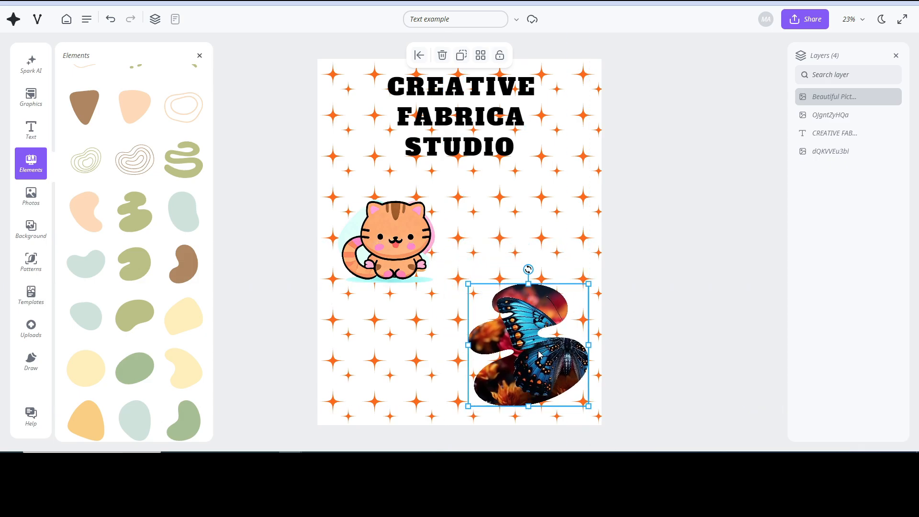
pyautogui.moveTo(464, 271)
pyautogui.mouseDown()
pyautogui.moveTo(448, 261)
pyautogui.moveTo(501, 304)
pyautogui.moveTo(473, 275)
pyautogui.mouseUp()
pyautogui.moveTo(532, 331); pyautogui.dragTo(519, 321)
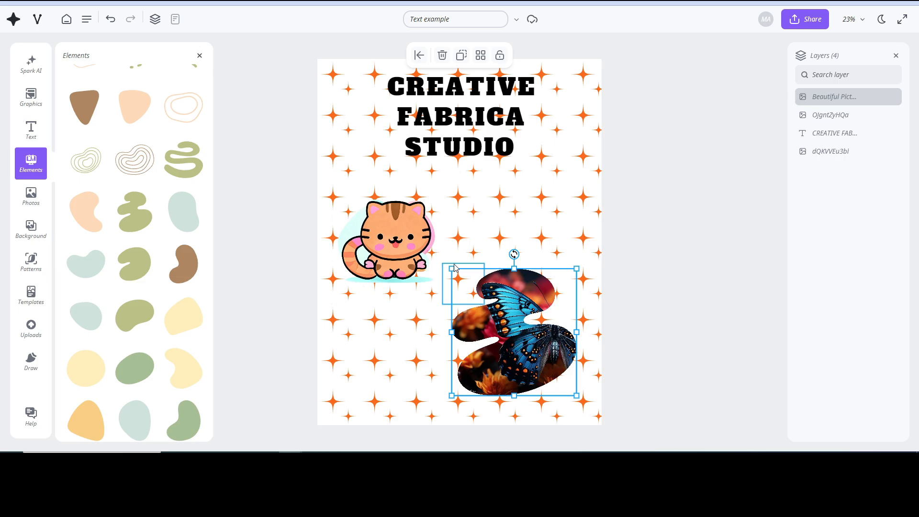
# Narrow the masked butterfly photo's proportions and shrink it to about a quarter of the page's width, keeping it in the page's lower right
pyautogui.moveTo(451, 271); pyautogui.dragTo(474, 291)
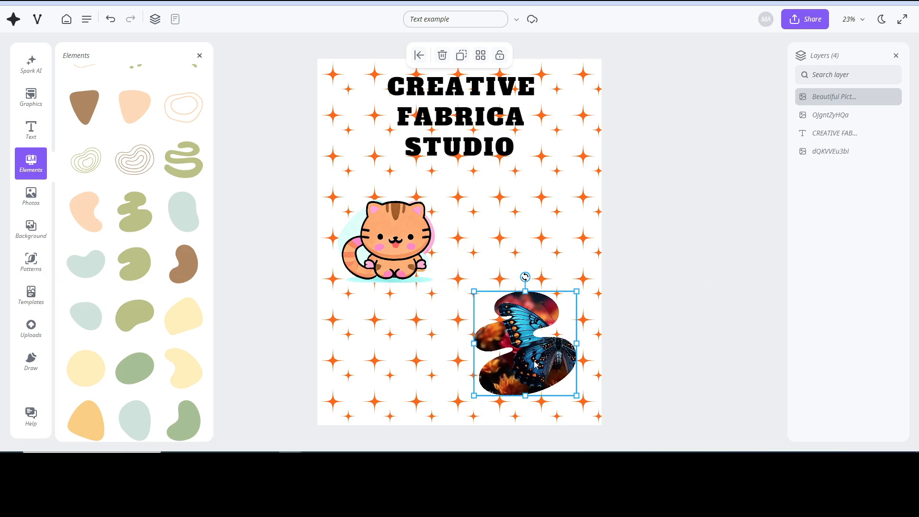
pyautogui.moveTo(540, 367); pyautogui.dragTo(537, 373)
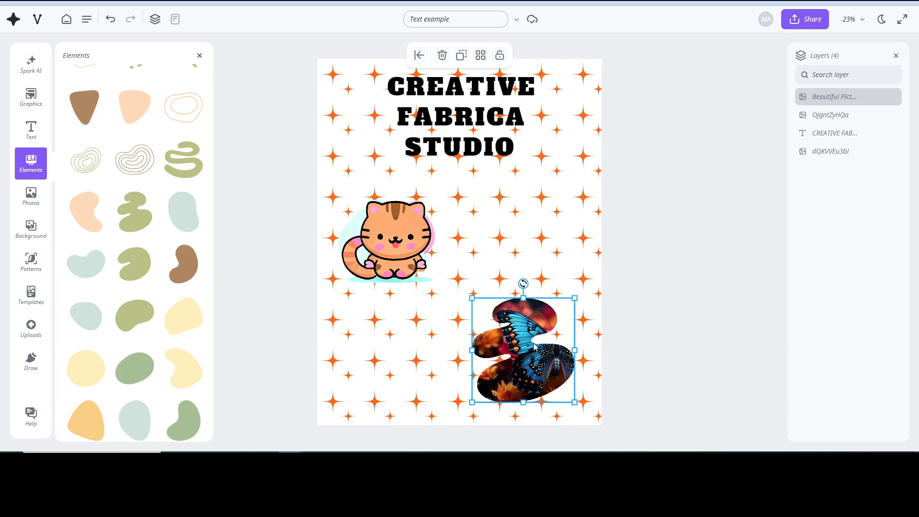
pyautogui.moveTo(469, 337); pyautogui.dragTo(521, 319)
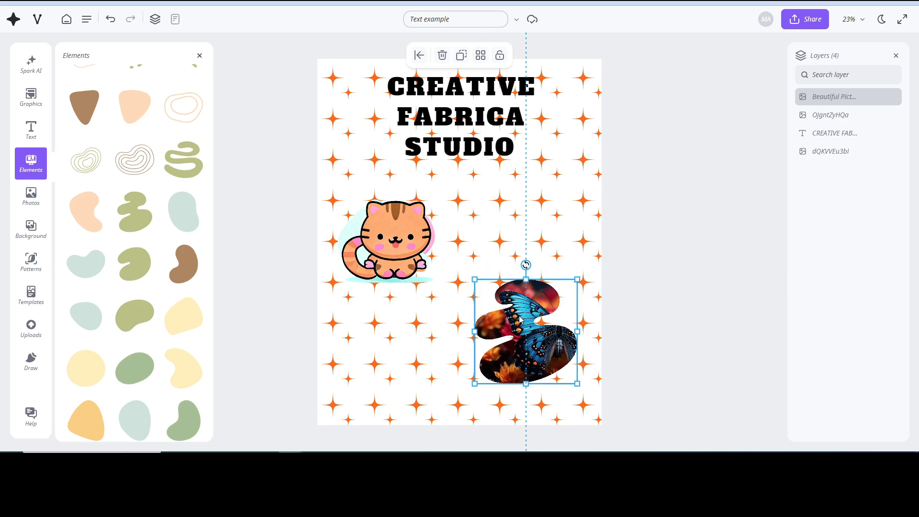
pyautogui.moveTo(474, 279); pyautogui.dragTo(364, 120)
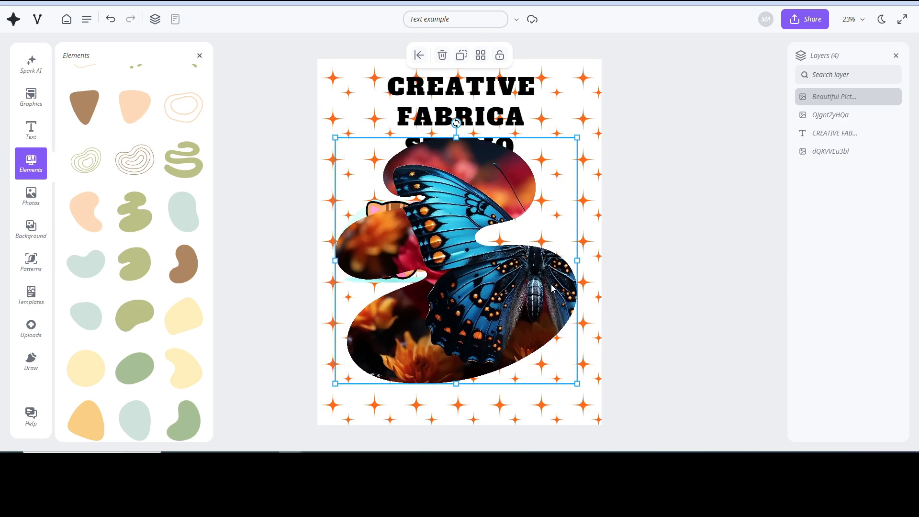
pyautogui.moveTo(575, 260); pyautogui.dragTo(693, 276)
pyautogui.moveTo(380, 264); pyautogui.dragTo(478, 269)
pyautogui.moveTo(693, 137); pyautogui.dragTo(534, 289)
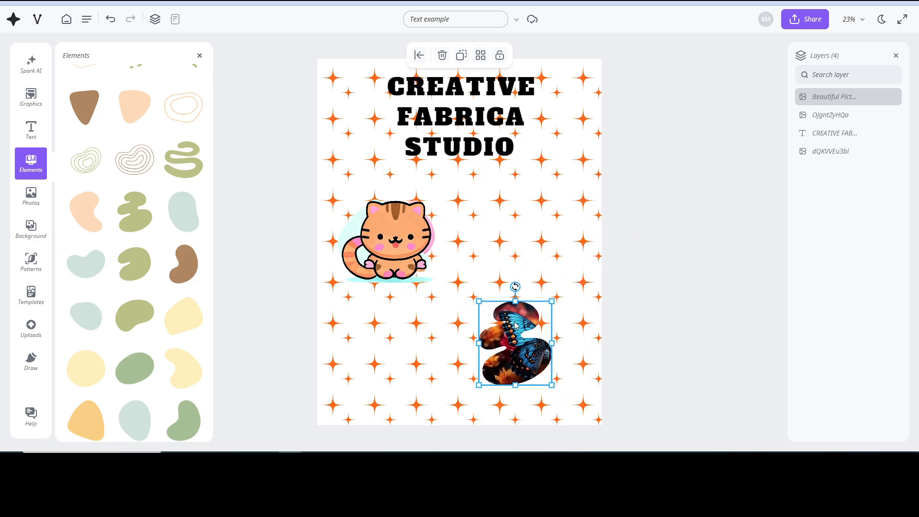
# Place the masked butterfly beside the cat, tile it across the whole page as a repeated pattern, and delete that pattern layer
pyautogui.moveTo(517, 323); pyautogui.dragTo(491, 314)
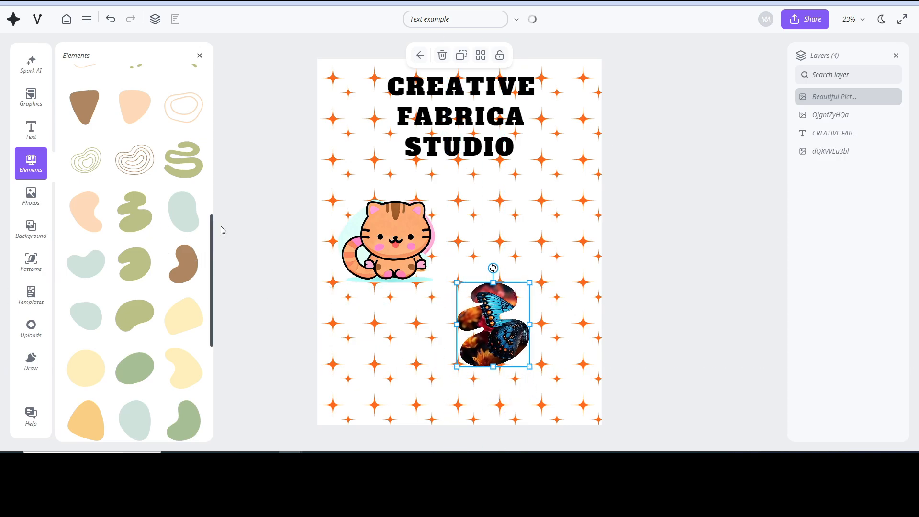
pyautogui.moveTo(501, 309); pyautogui.dragTo(488, 228)
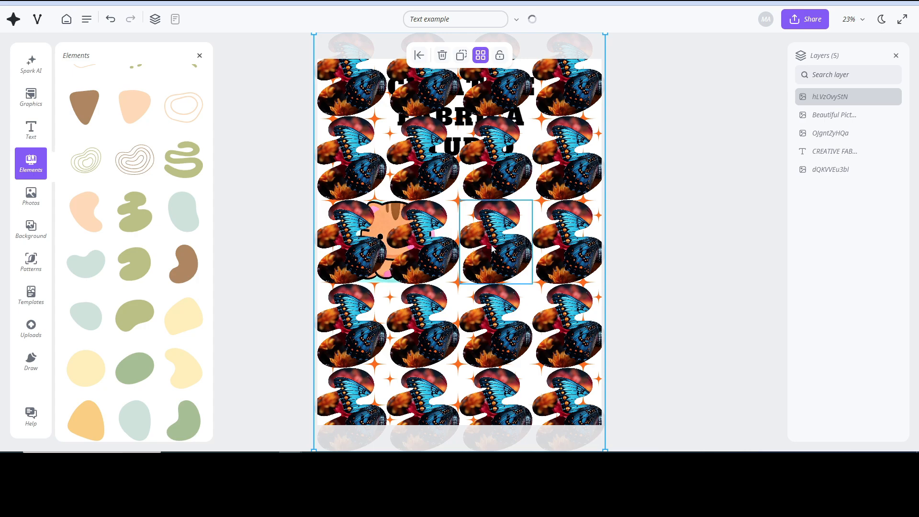
pyautogui.click(866, 98)
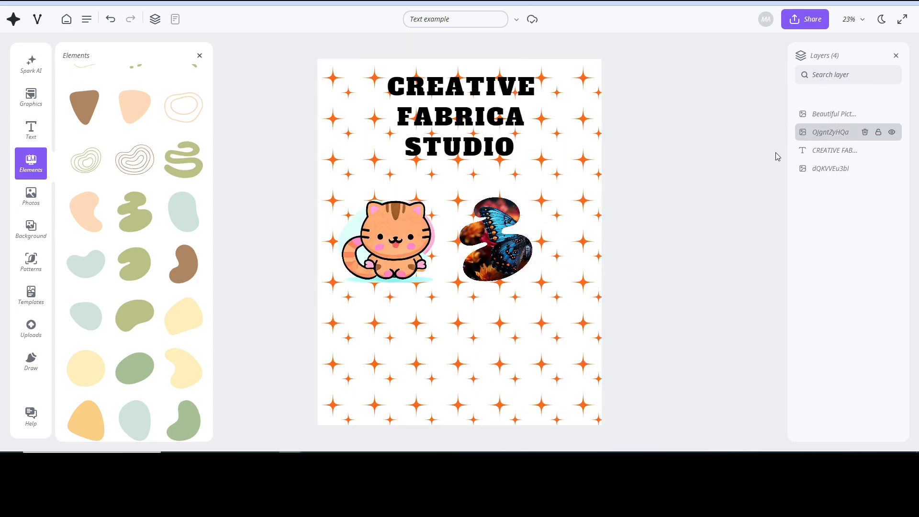
# Move the masked butterfly to the right of the cat and slightly lower, clear of the cat illustration
pyautogui.moveTo(518, 257); pyautogui.dragTo(512, 312)
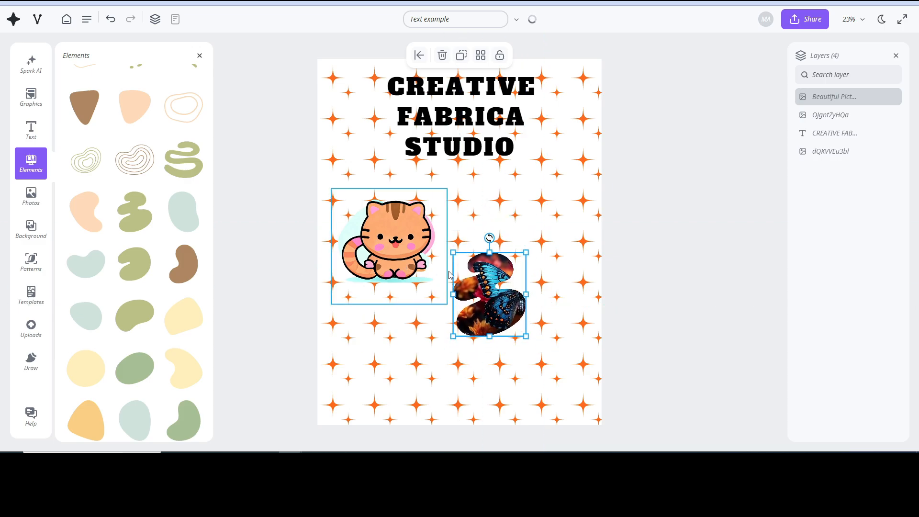
pyautogui.click(199, 56)
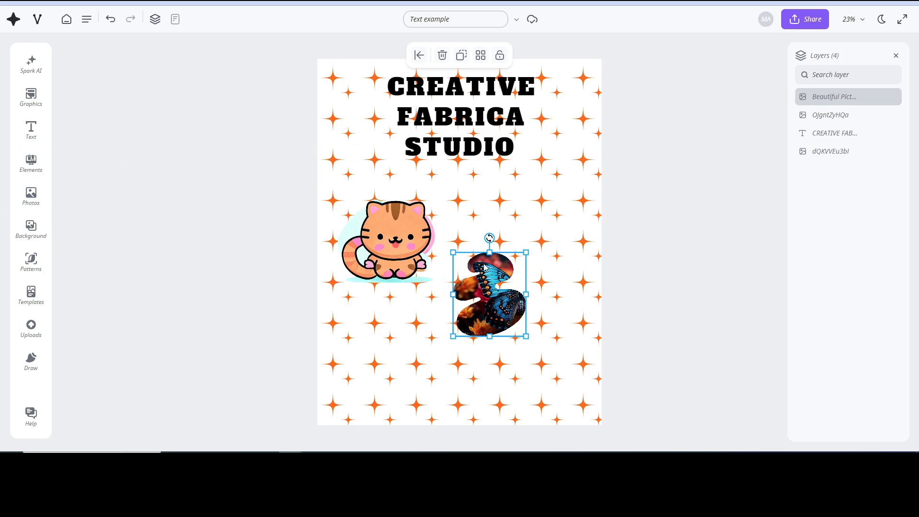
pyautogui.moveTo(485, 276)
pyautogui.mouseDown()
pyautogui.moveTo(479, 282)
pyautogui.moveTo(491, 280)
pyautogui.mouseUp()
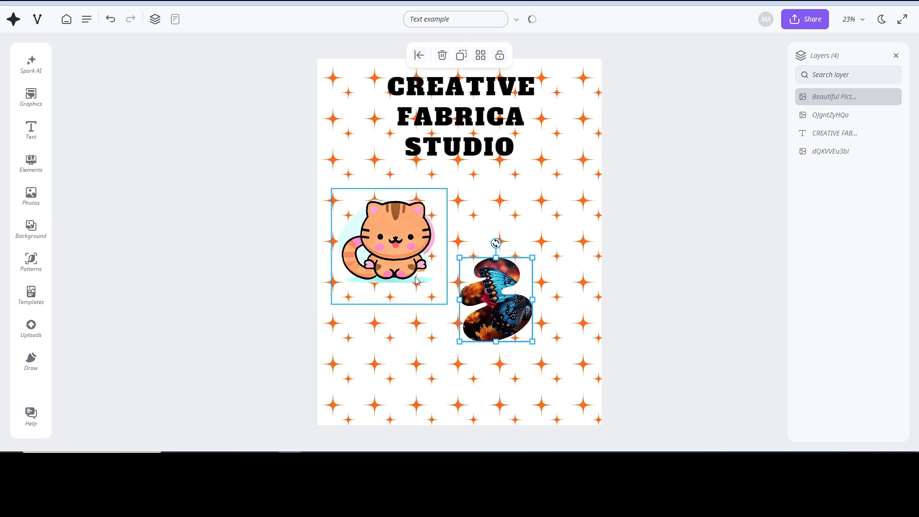
# Add the purple gift-box photo from the photo library, enlarge it beyond the page's width and place it across the page's upper part
pyautogui.click(31, 196)
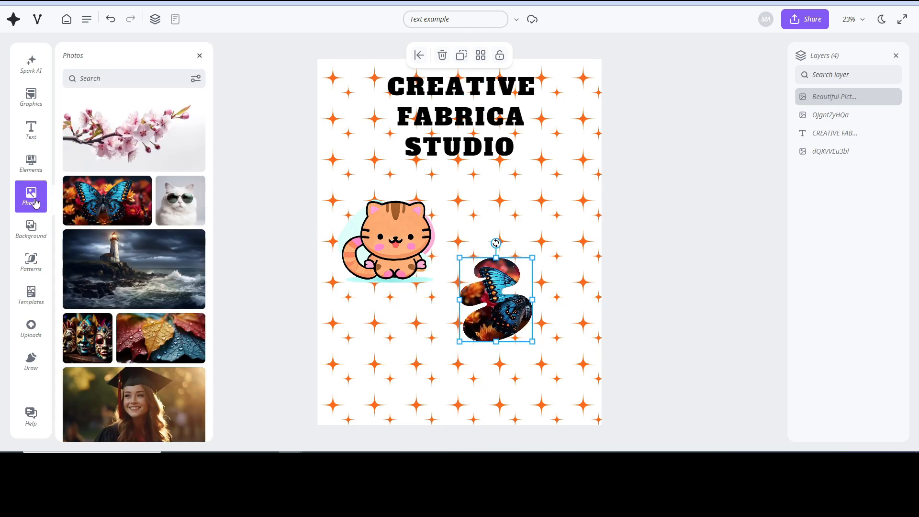
pyautogui.scroll(-10, 96, 277)
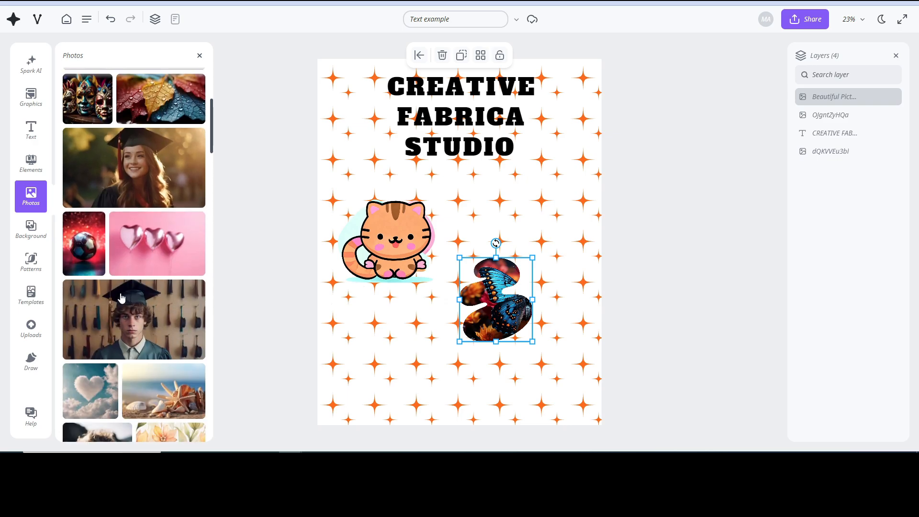
pyautogui.scroll(-4, 145, 245)
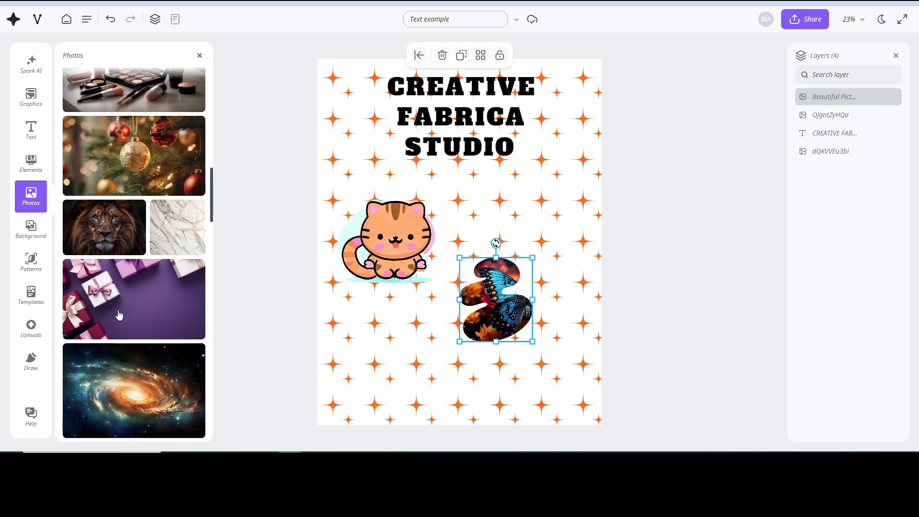
pyautogui.click(143, 314)
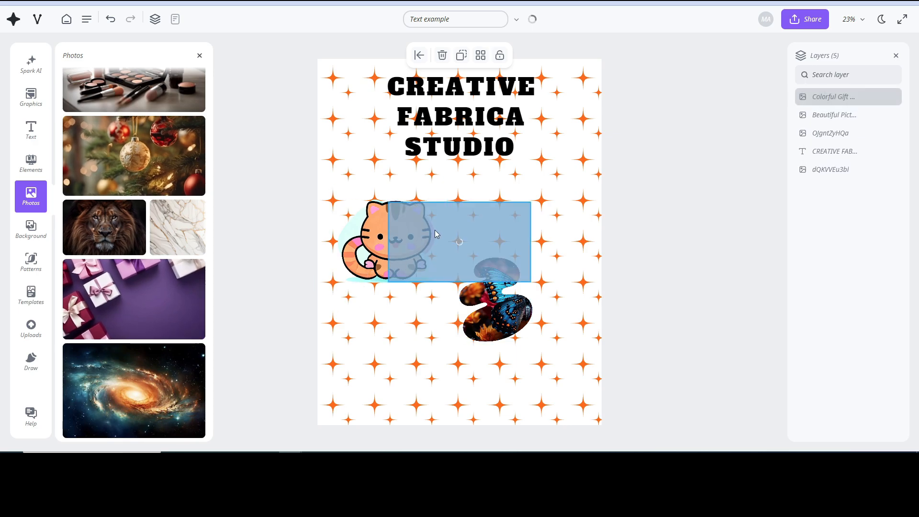
pyautogui.moveTo(459, 255); pyautogui.dragTo(365, 111)
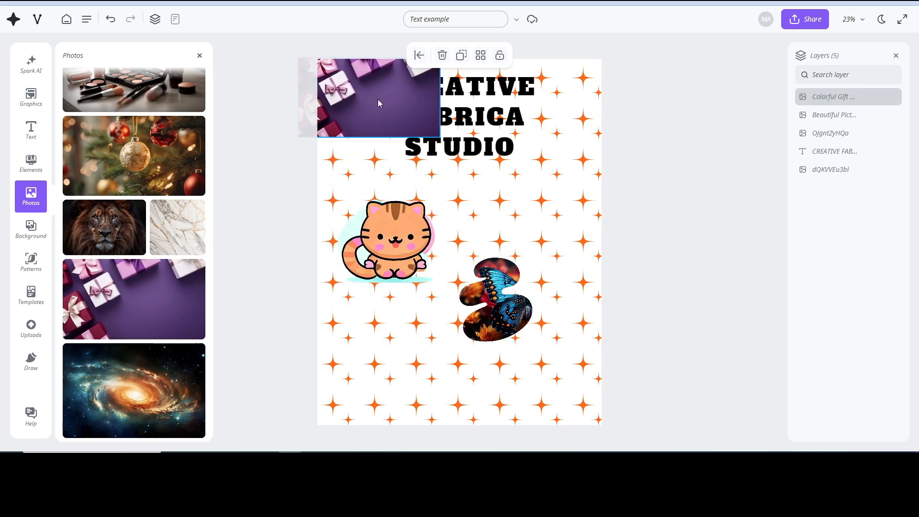
pyautogui.moveTo(438, 137); pyautogui.dragTo(604, 340)
pyautogui.moveTo(557, 268); pyautogui.dragTo(575, 154)
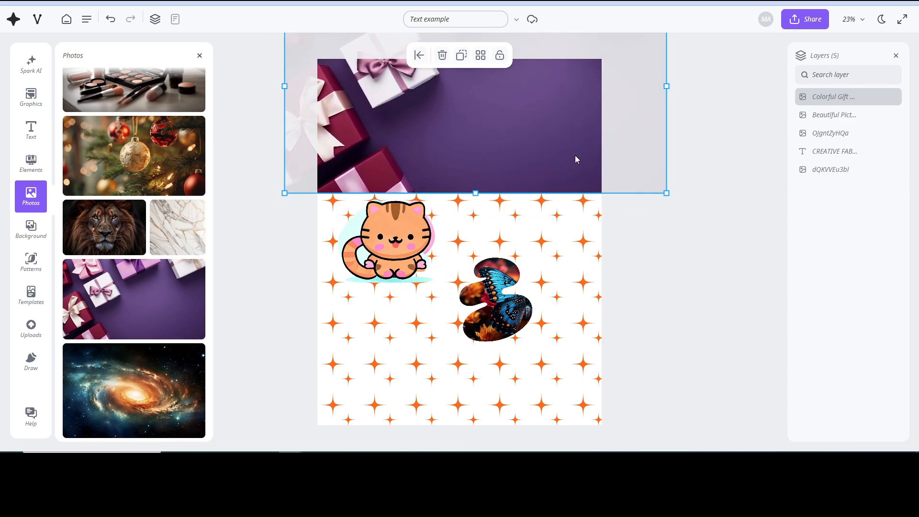
# Reorder the gift-box photo to sit directly beneath the heading layer and shift the heading onto the photo's plain purple area
pyautogui.moveTo(848, 104); pyautogui.dragTo(843, 155)
pyautogui.moveTo(485, 119); pyautogui.dragTo(521, 136)
# Colour the "CREATIVE FABRICA STUDIO" heading solid white (#ffffff) and nudge it slightly to the right
pyautogui.click(452, 56)
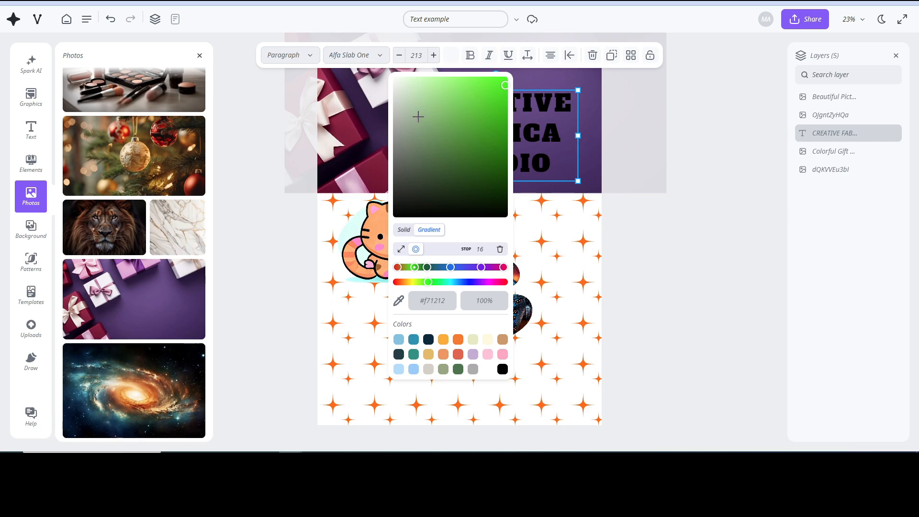
pyautogui.moveTo(400, 83); pyautogui.dragTo(394, 77)
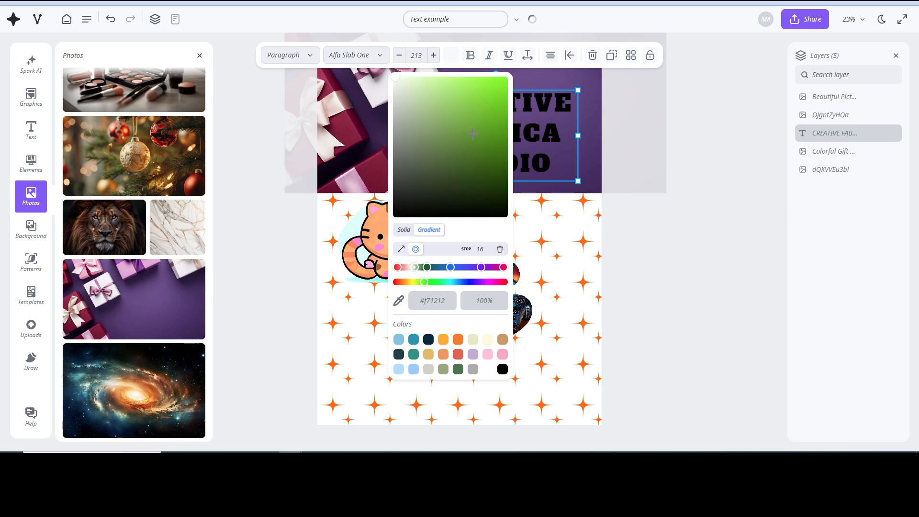
pyautogui.click(487, 369)
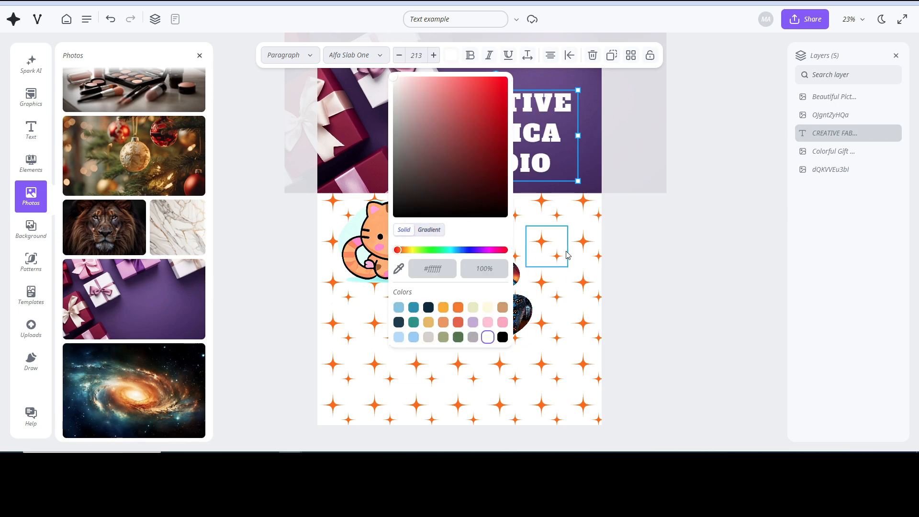
pyautogui.click(688, 136)
pyautogui.click(554, 162)
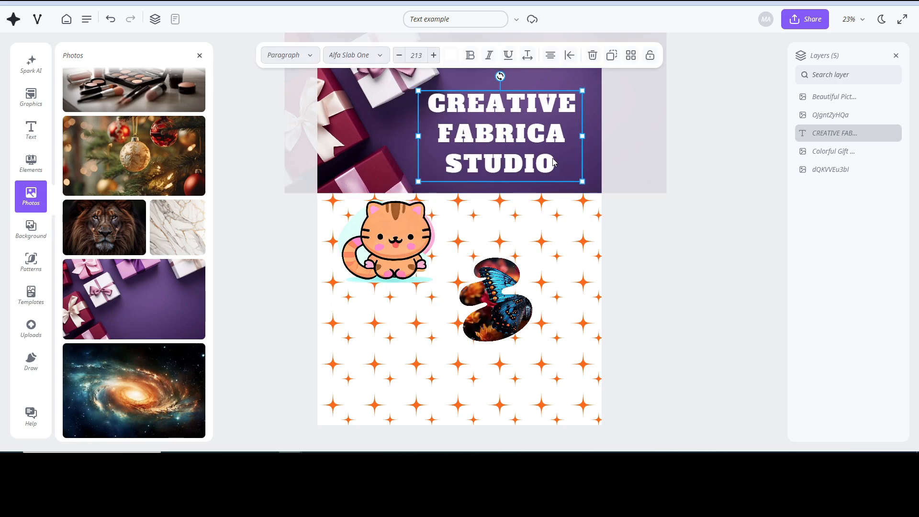
pyautogui.click(608, 243)
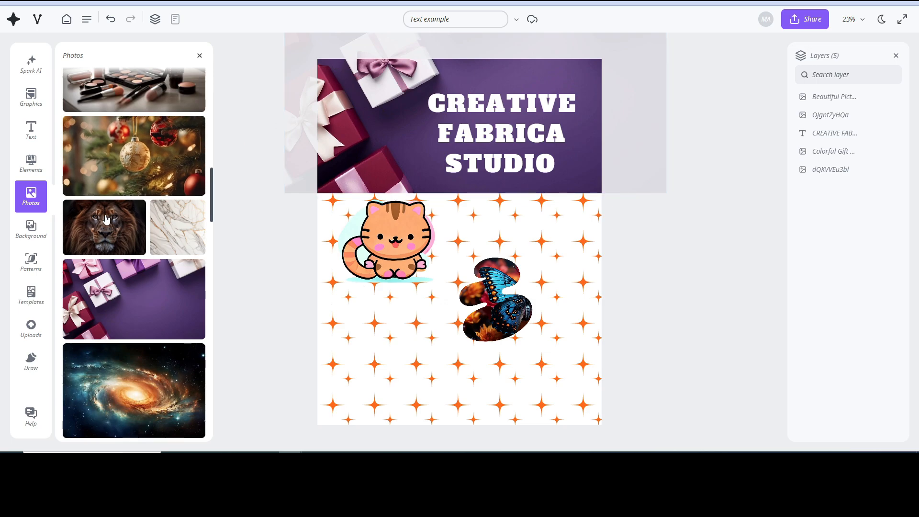
# Try the colourful watercolor burst from the background library behind the design, and delete its layer
pyautogui.click(33, 230)
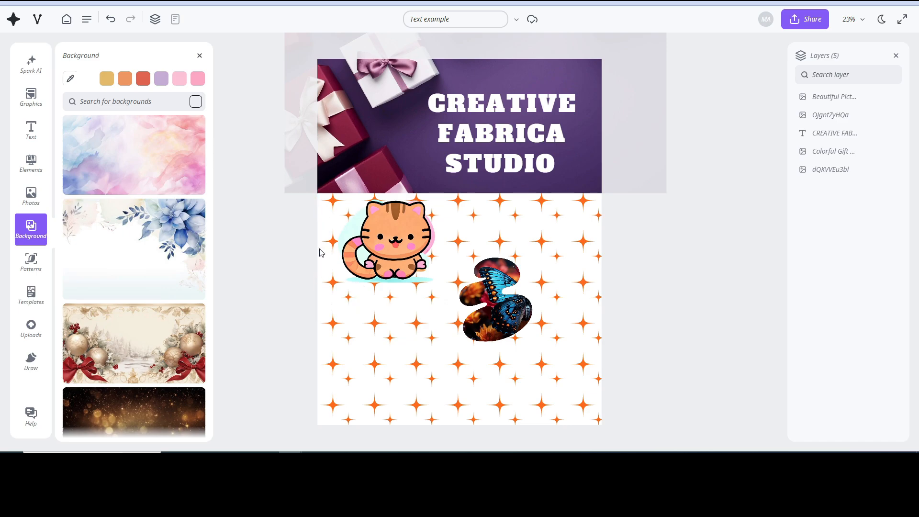
pyautogui.scroll(-8, 133, 138)
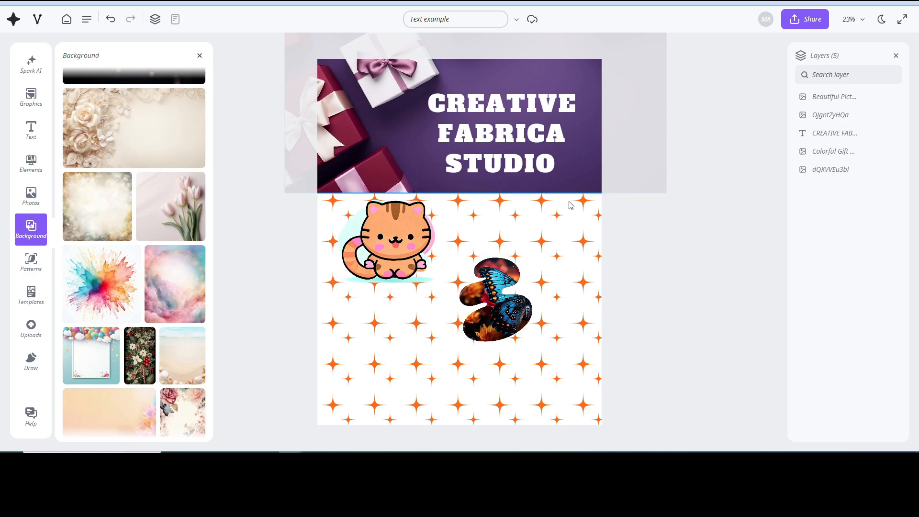
pyautogui.click(101, 287)
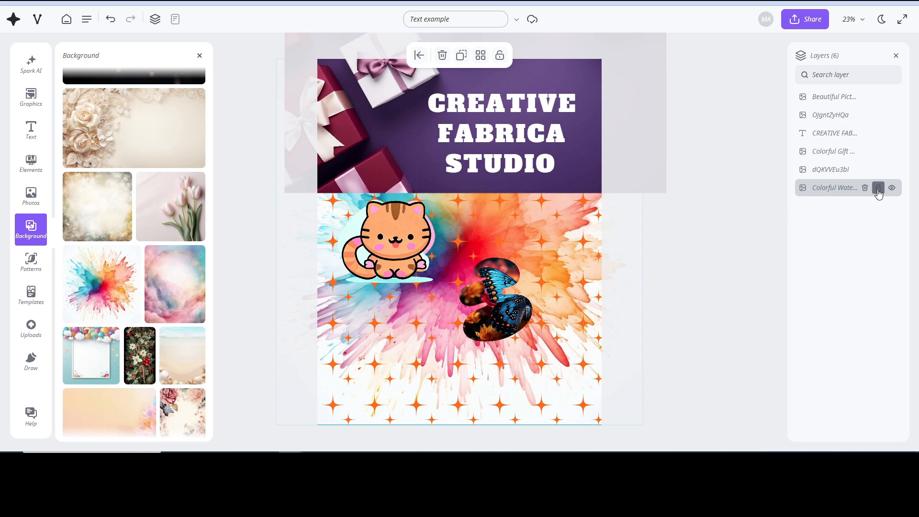
pyautogui.click(866, 189)
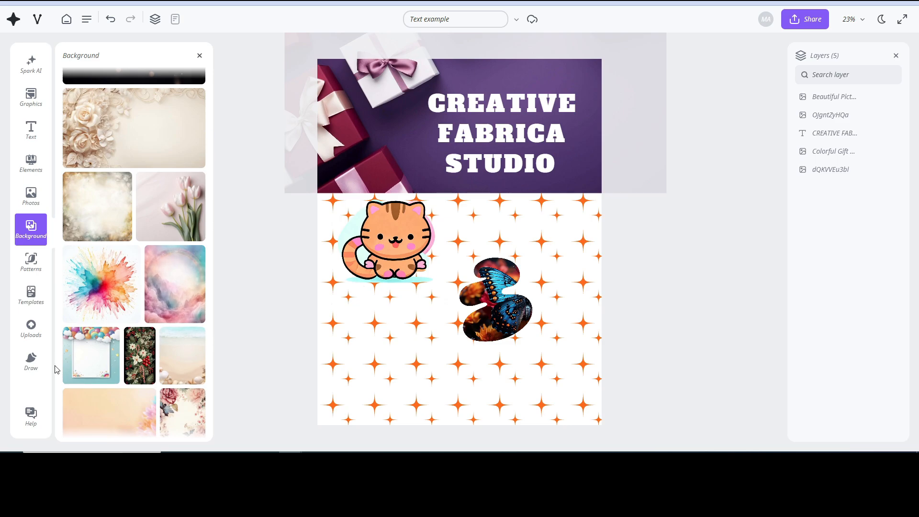
# Return to the Studio home page and create a new portrait design from the A4 Document preset, 210 x 297 mm
pyautogui.click(31, 263)
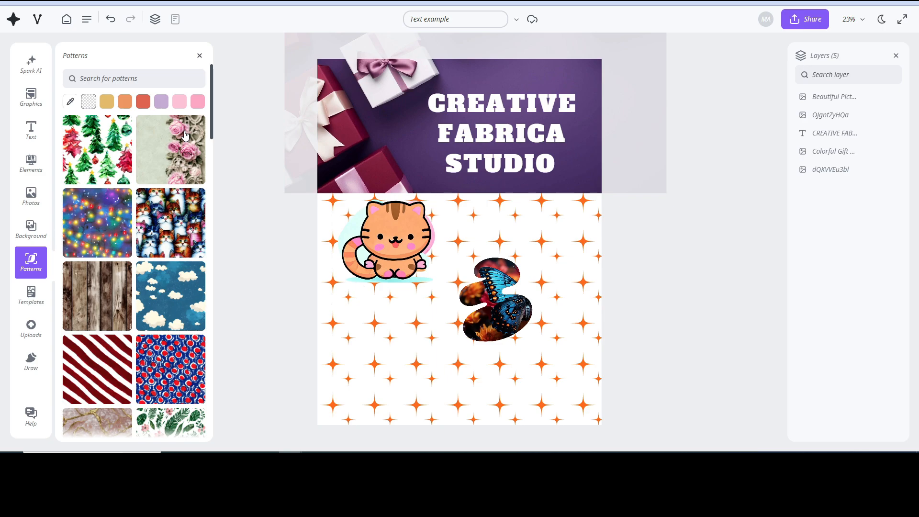
pyautogui.moveTo(15, 22)
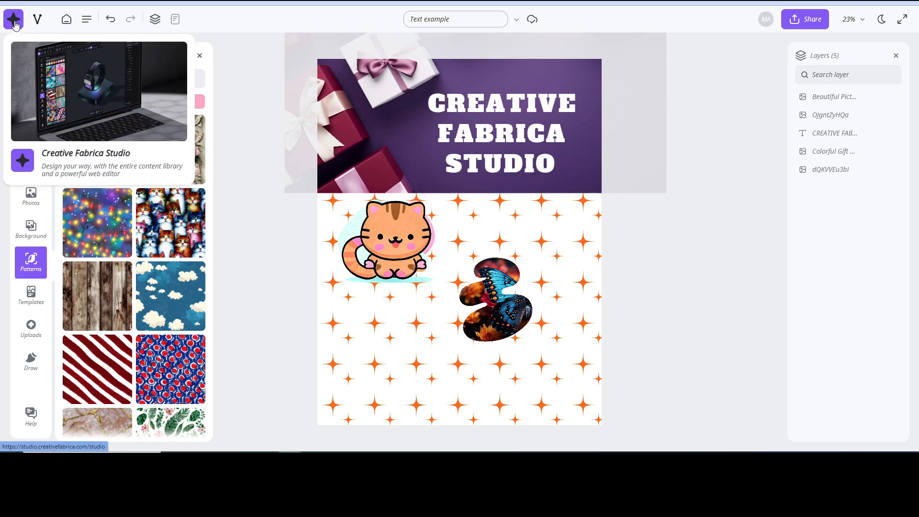
pyautogui.click(36, 45)
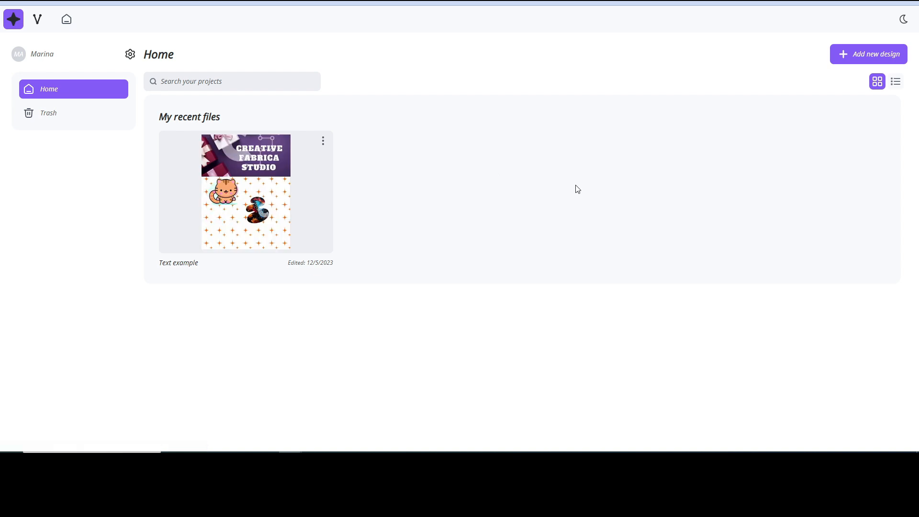
pyautogui.click(841, 53)
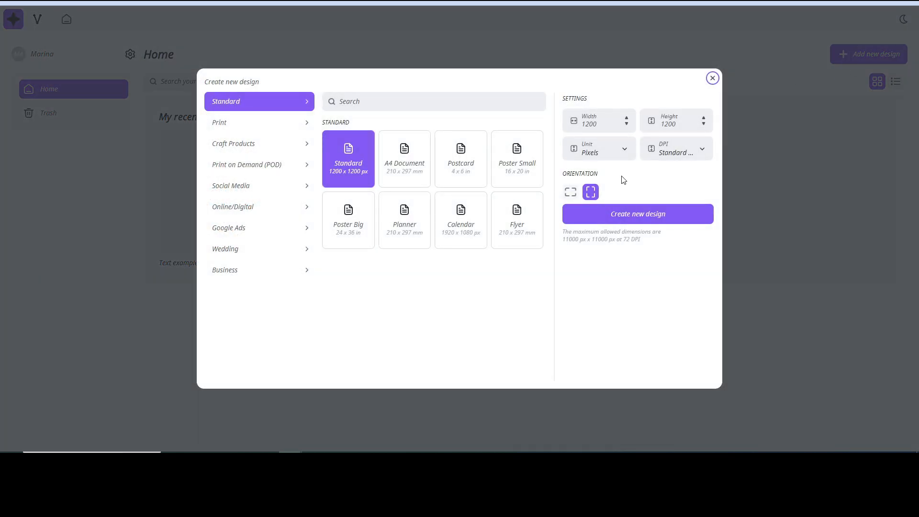
pyautogui.click(407, 177)
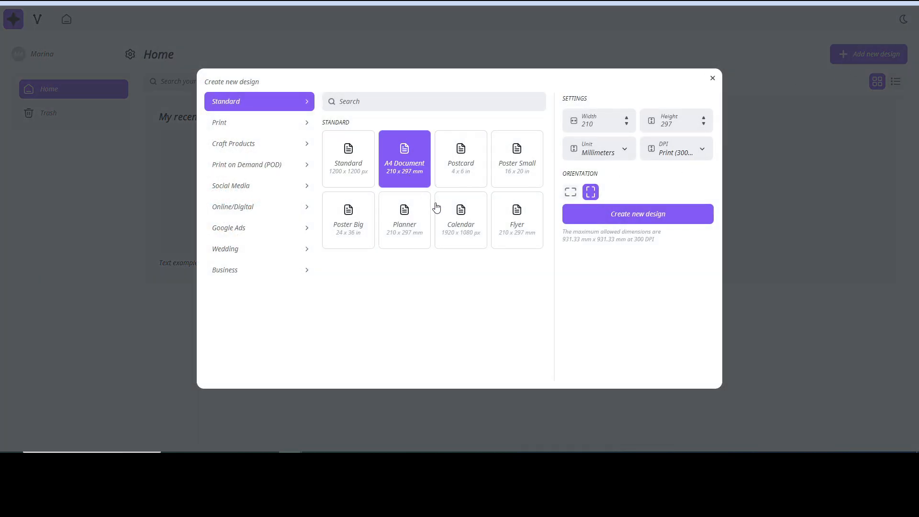
pyautogui.click(599, 214)
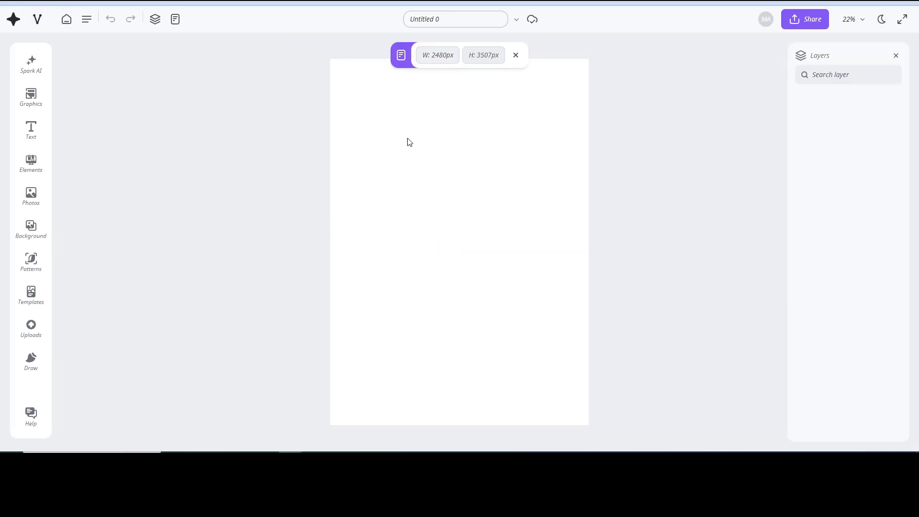
# Rename the new A4 design as "PATTERN TEST"
pyautogui.click(451, 25)
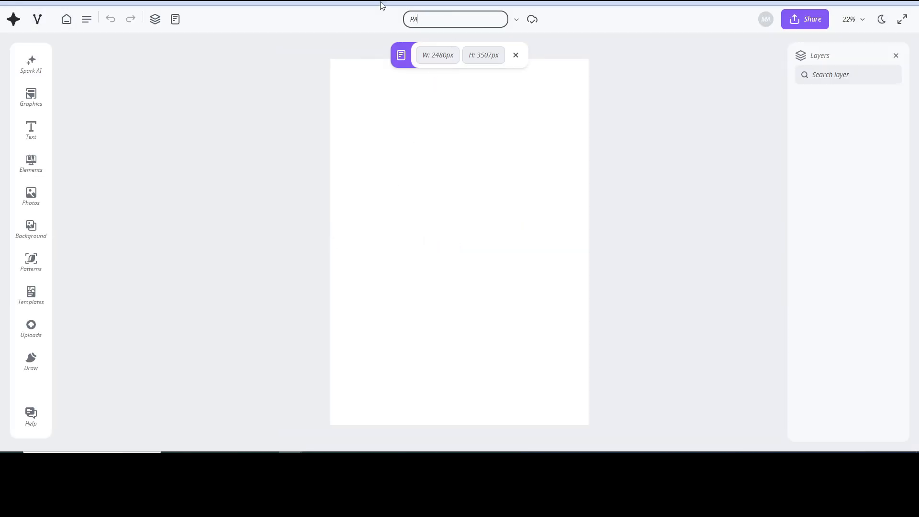
pyautogui.click(344, 73)
# Add the dusty-pink floral pattern with grey-brown leaves from the pattern library to the blank page
pyautogui.click(31, 262)
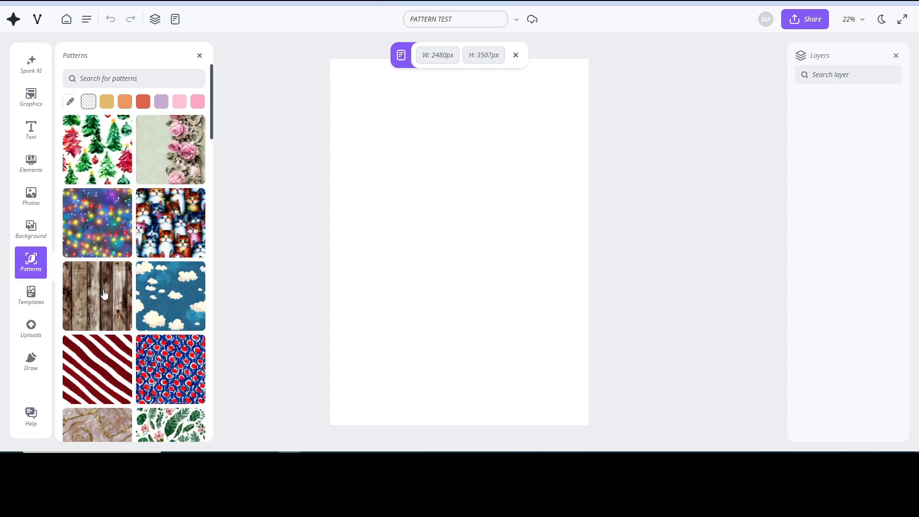
pyautogui.scroll(-3, 87, 307)
pyautogui.scroll(-6, 87, 306)
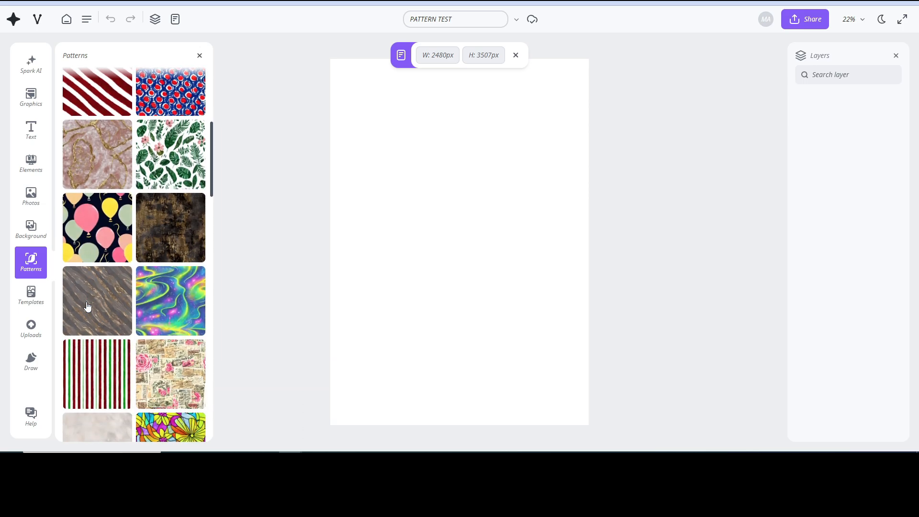
pyautogui.scroll(-2, 87, 307)
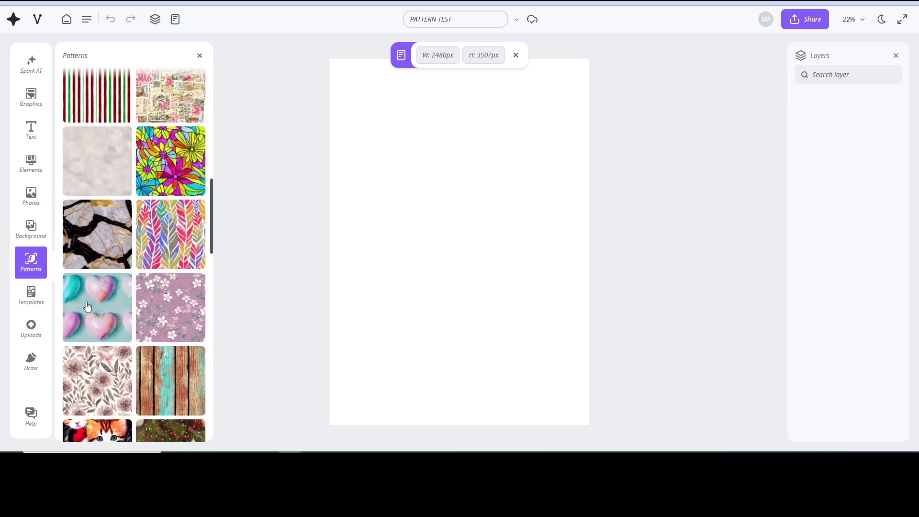
pyautogui.scroll(-2, 134, 281)
pyautogui.click(104, 297)
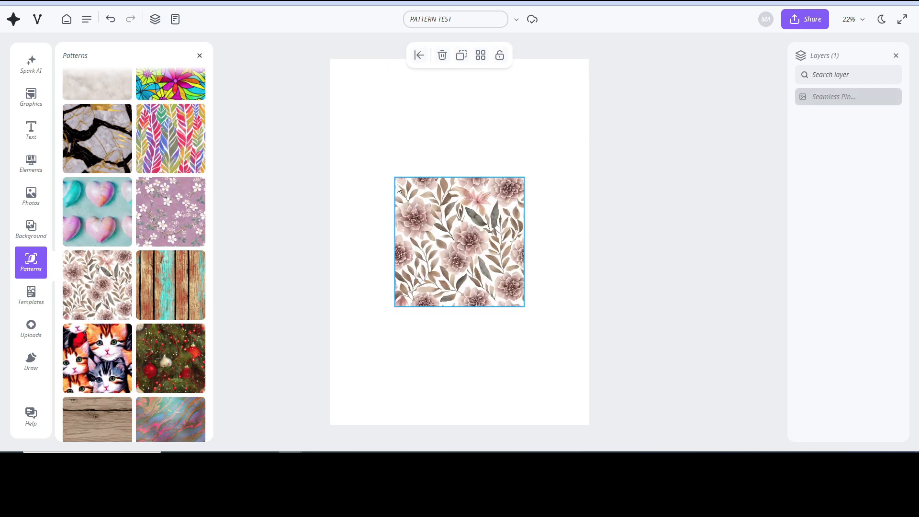
# Shrink the floral pattern tile to just over half its size and repeat it across the whole background
pyautogui.click(410, 149)
pyautogui.click(410, 206)
pyautogui.moveTo(395, 177); pyautogui.dragTo(409, 190)
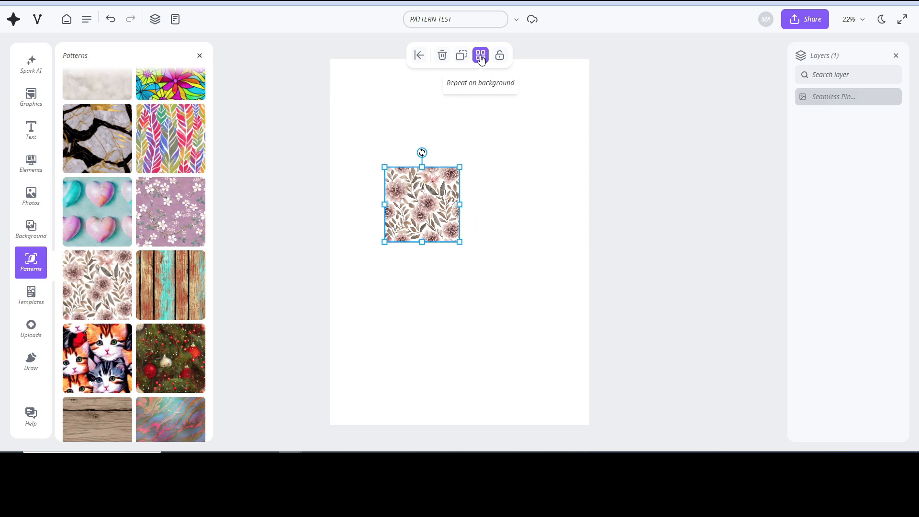
pyautogui.click(481, 56)
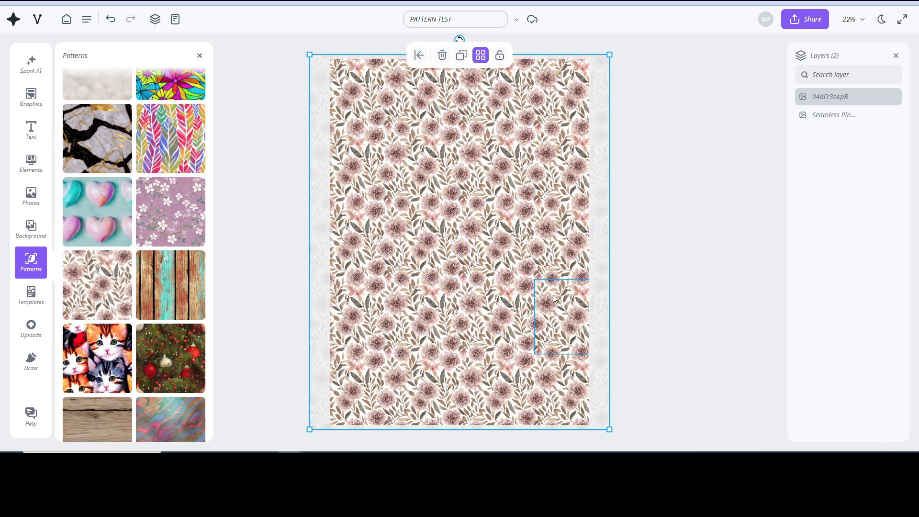
# Enlarge the repeated floral pattern well beyond the page edges on all sides, and deselect it
pyautogui.moveTo(610, 429); pyautogui.dragTo(704, 479)
pyautogui.moveTo(661, 516); pyautogui.dragTo(764, 516)
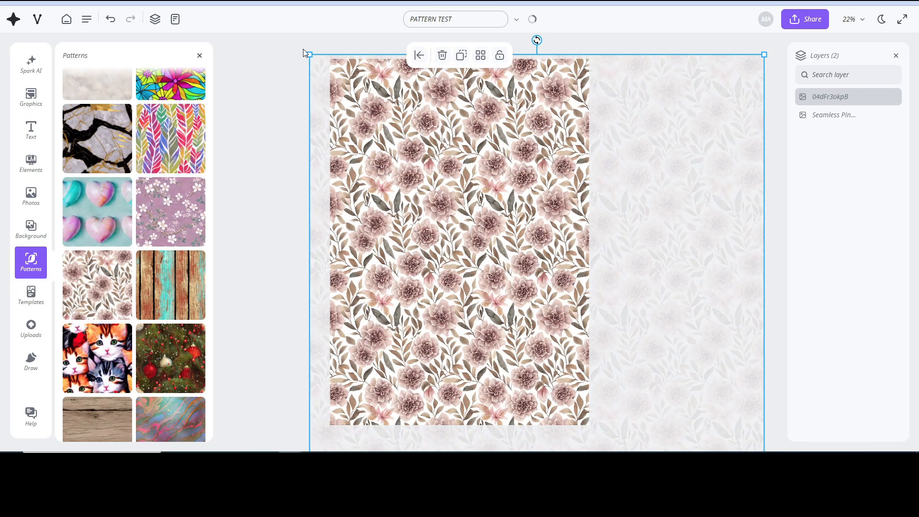
pyautogui.moveTo(309, 55); pyautogui.dragTo(220, 32)
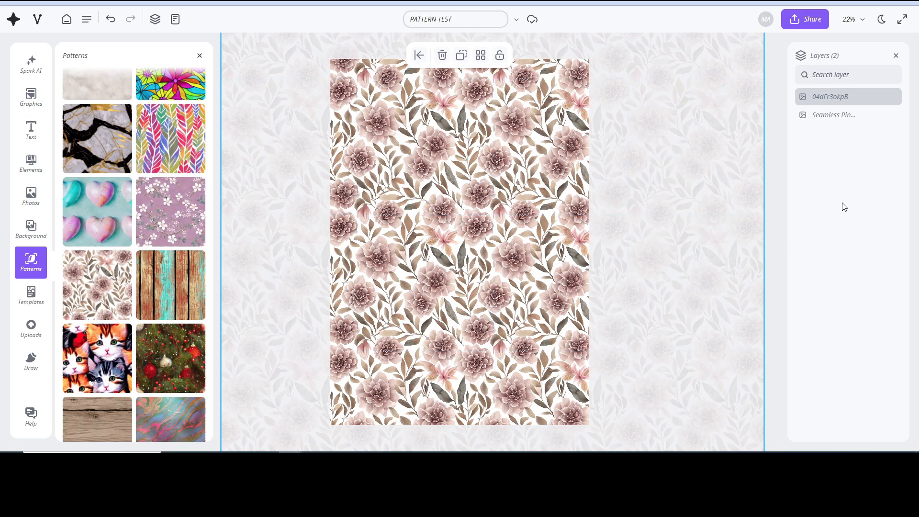
pyautogui.click(776, 132)
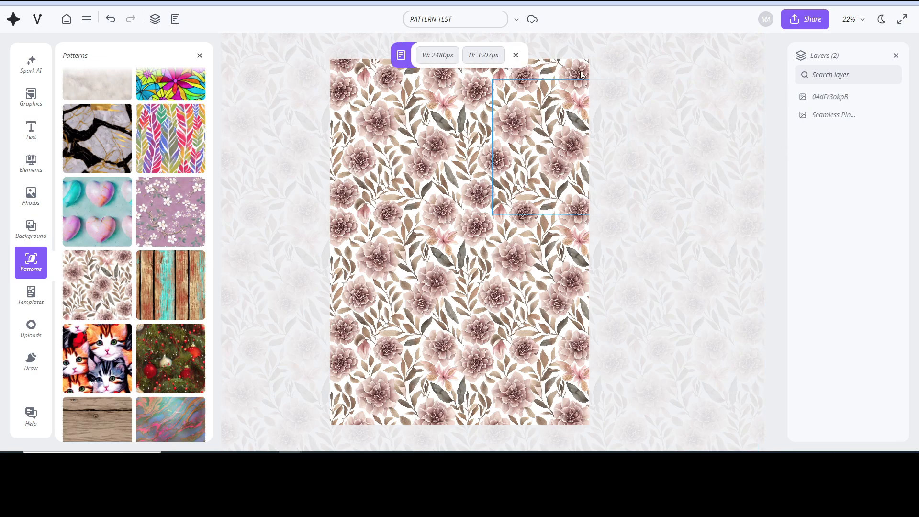
pyautogui.click(516, 55)
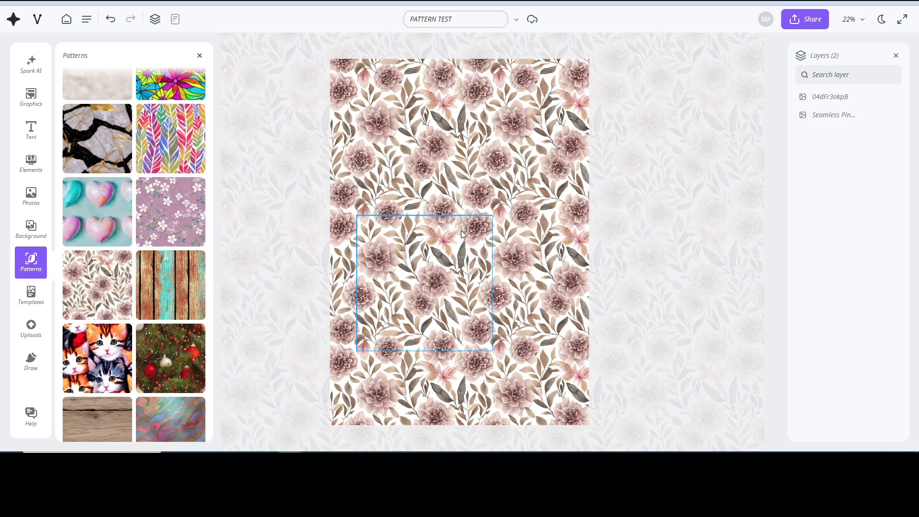
# Add the "1st Birthday Invite" template from Popular this week as a new design
pyautogui.click(31, 298)
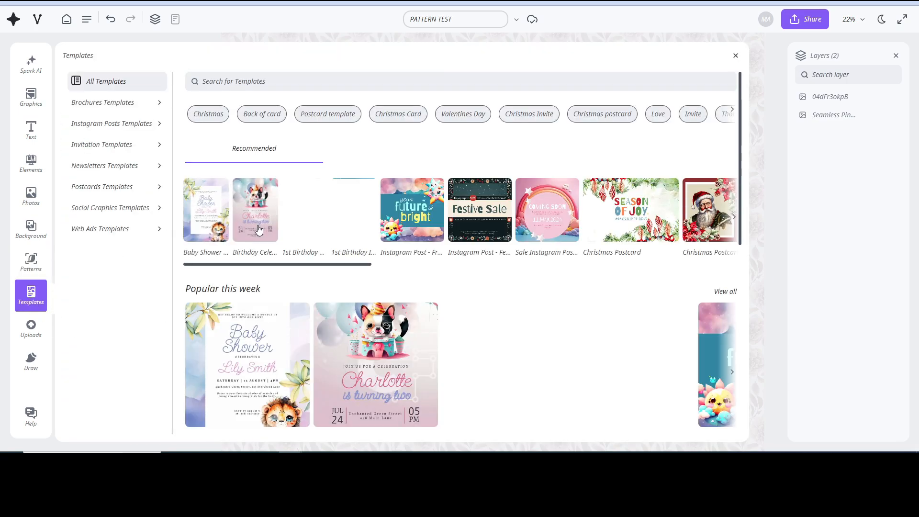
pyautogui.scroll(-1, 480, 262)
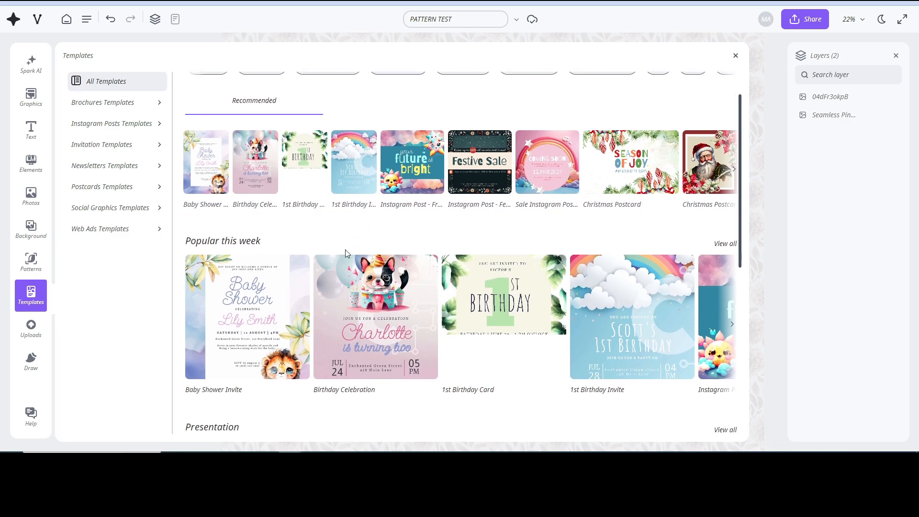
pyautogui.click(619, 286)
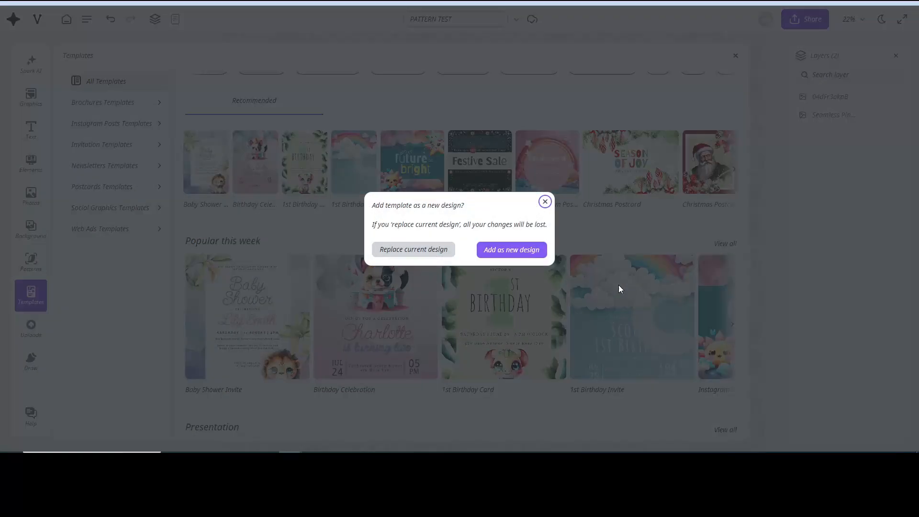
pyautogui.click(502, 251)
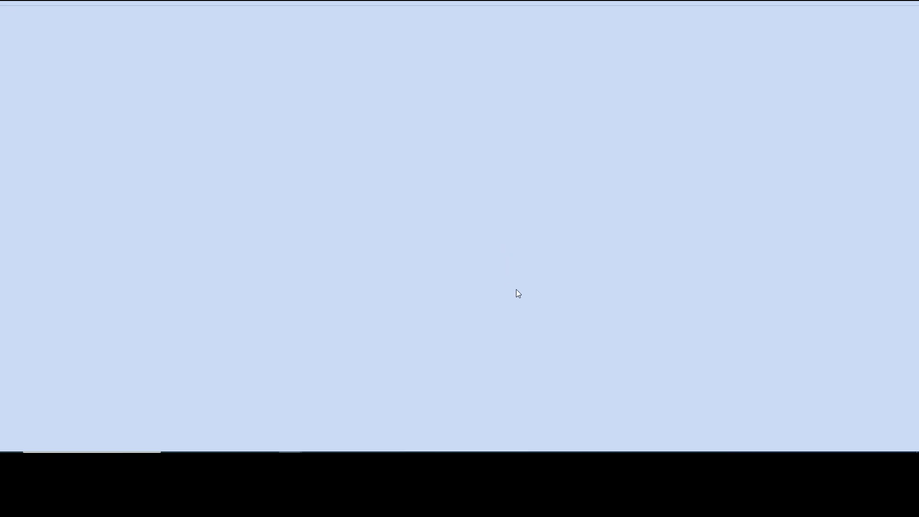
# Try selecting the invitation's individual text elements, and shift the rainbow background image slightly upward on the page
pyautogui.click(449, 284)
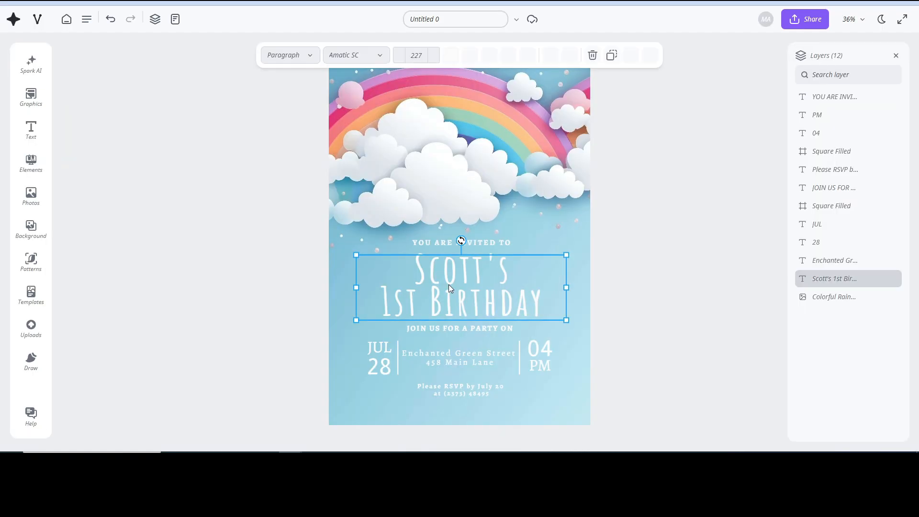
pyautogui.click(420, 361)
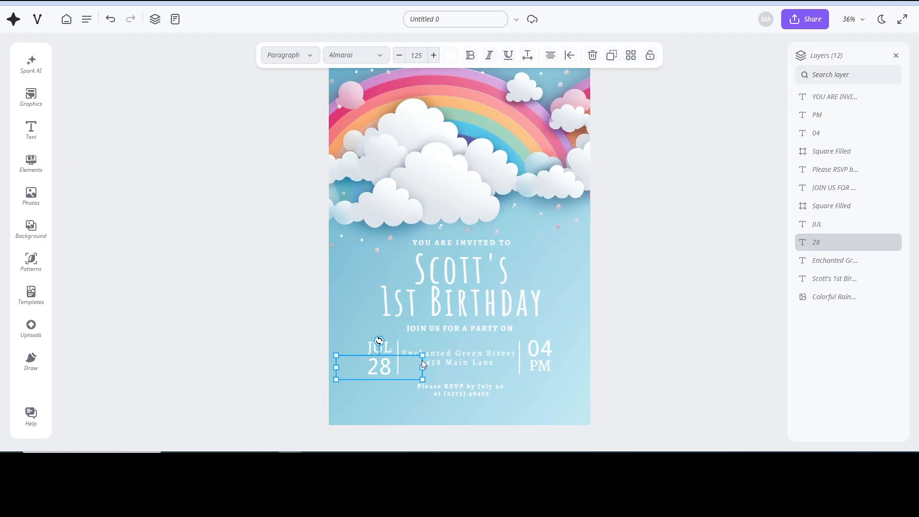
pyautogui.click(431, 374)
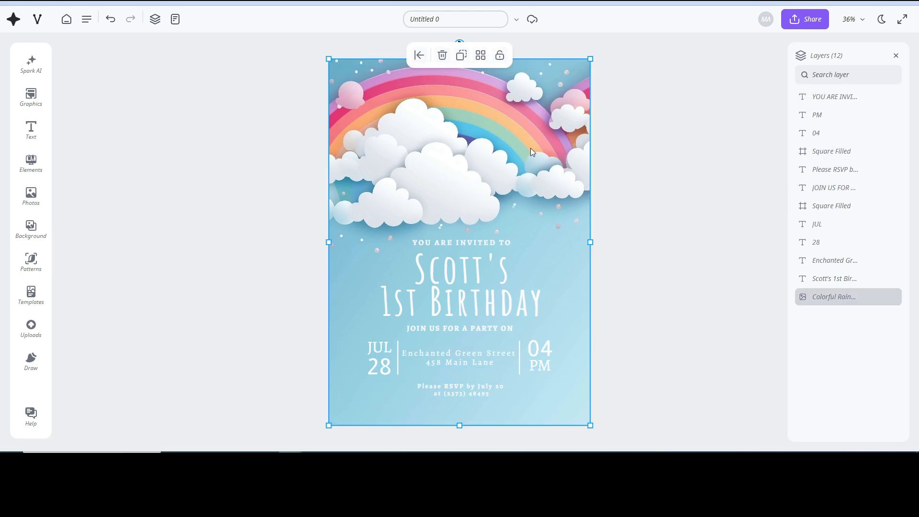
pyautogui.moveTo(531, 151); pyautogui.dragTo(433, 187)
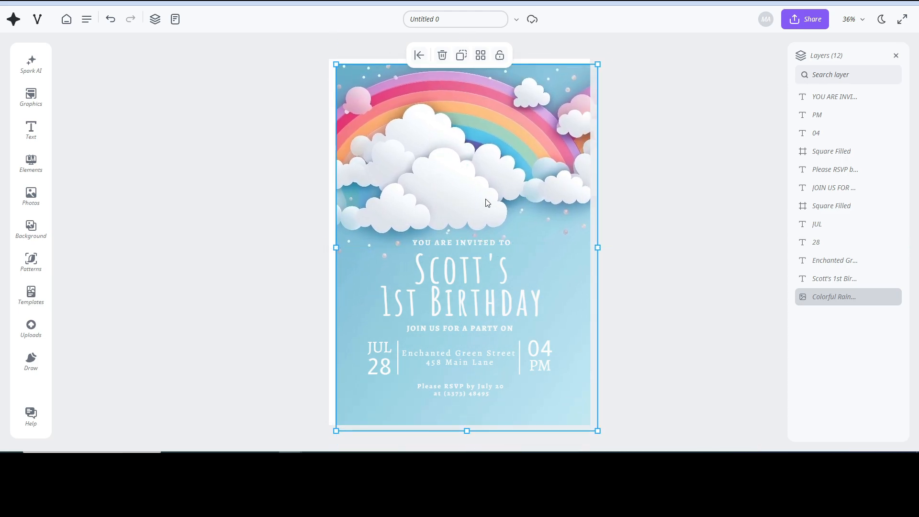
pyautogui.moveTo(460, 197); pyautogui.dragTo(425, 178)
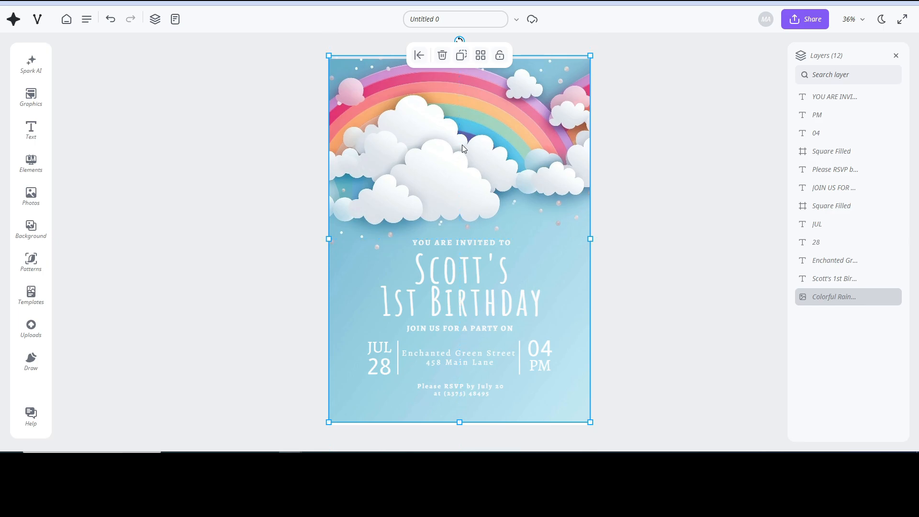
# Add the two smiling turquoise clouds graphic and place it over the rainbow in the page's upper right area
pyautogui.click(30, 162)
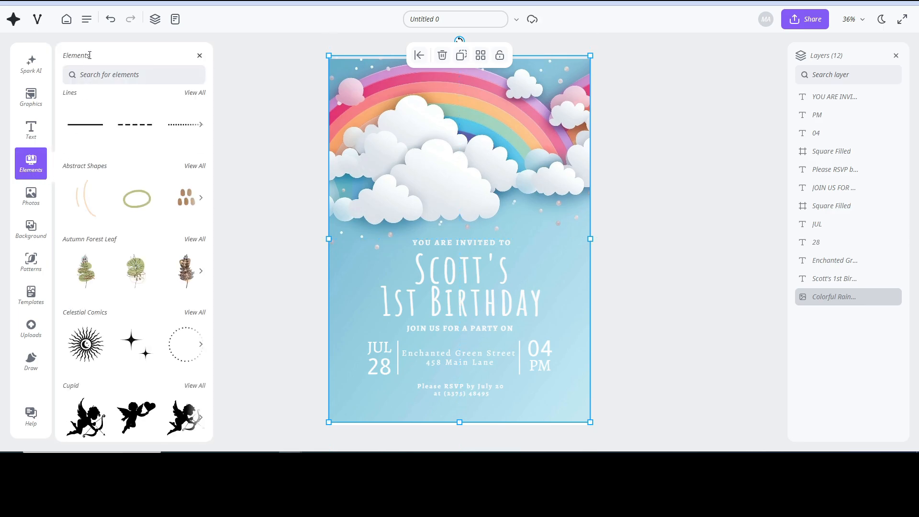
pyautogui.click(30, 97)
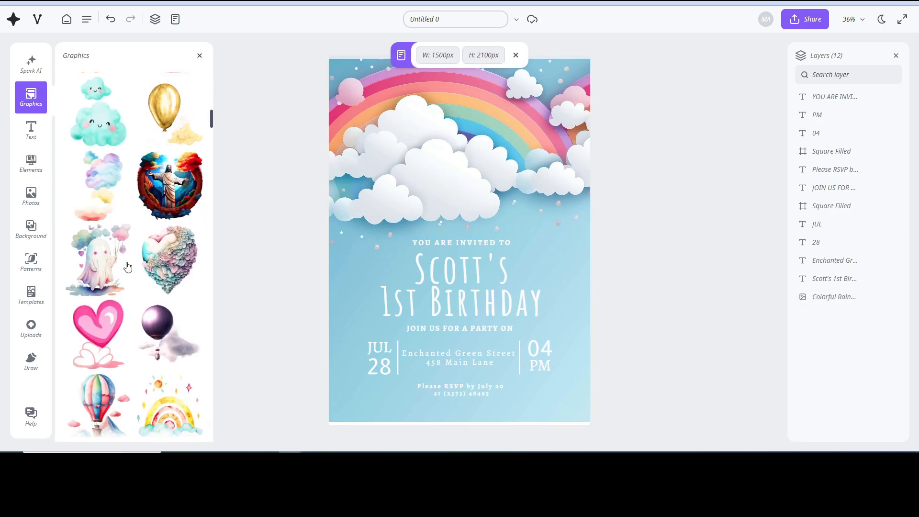
pyautogui.click(106, 146)
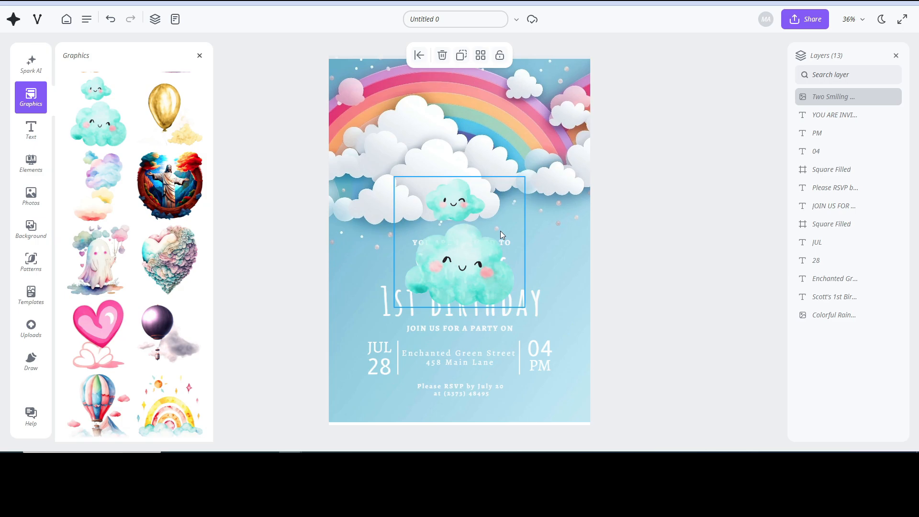
pyautogui.moveTo(500, 230); pyautogui.dragTo(530, 153)
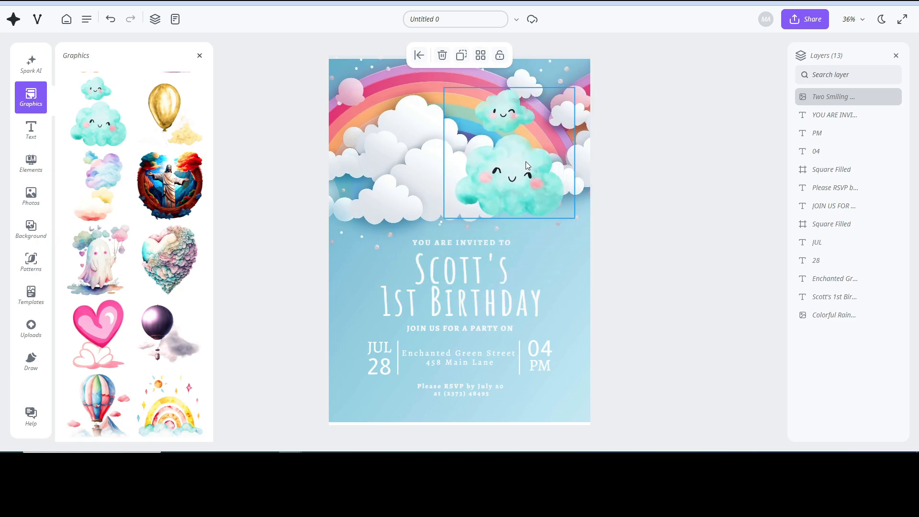
pyautogui.moveTo(505, 120); pyautogui.dragTo(491, 124)
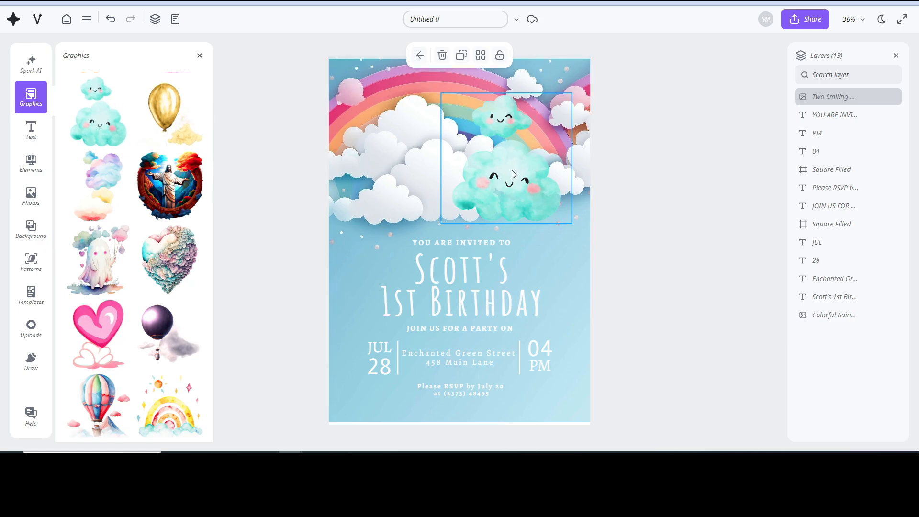
pyautogui.moveTo(517, 167); pyautogui.dragTo(540, 193)
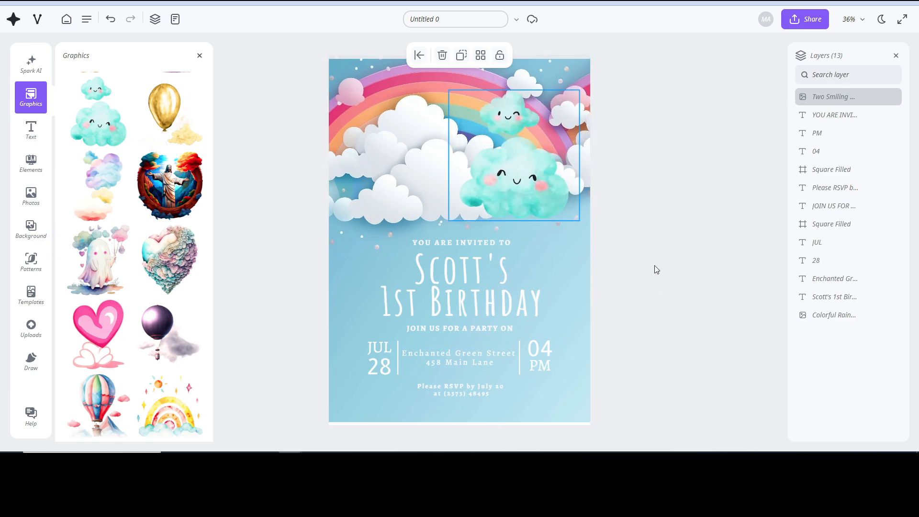
# Fine-tune the smiling clouds graphic's position so it sits slightly lower over the rainbow, just above the invitation text
pyautogui.click(455, 279)
pyautogui.click(405, 330)
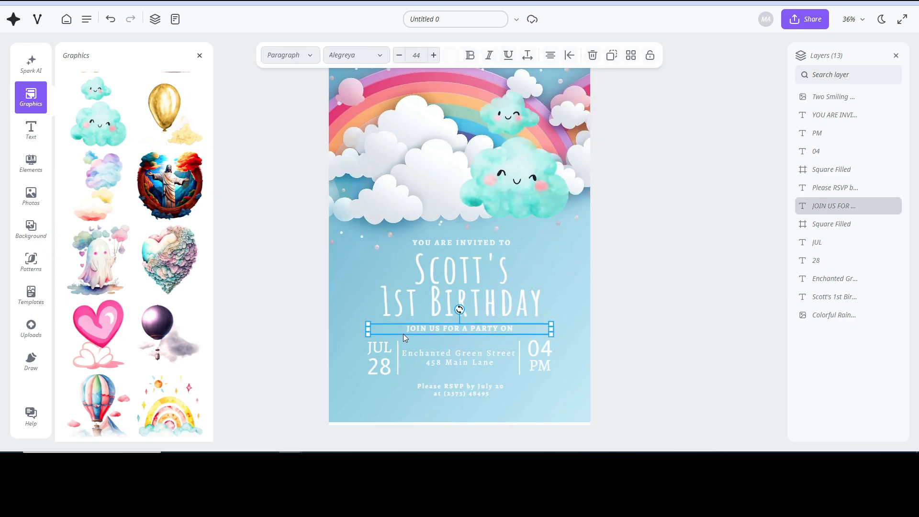
pyautogui.moveTo(528, 205); pyautogui.dragTo(499, 188)
pyautogui.moveTo(501, 185); pyautogui.dragTo(509, 181)
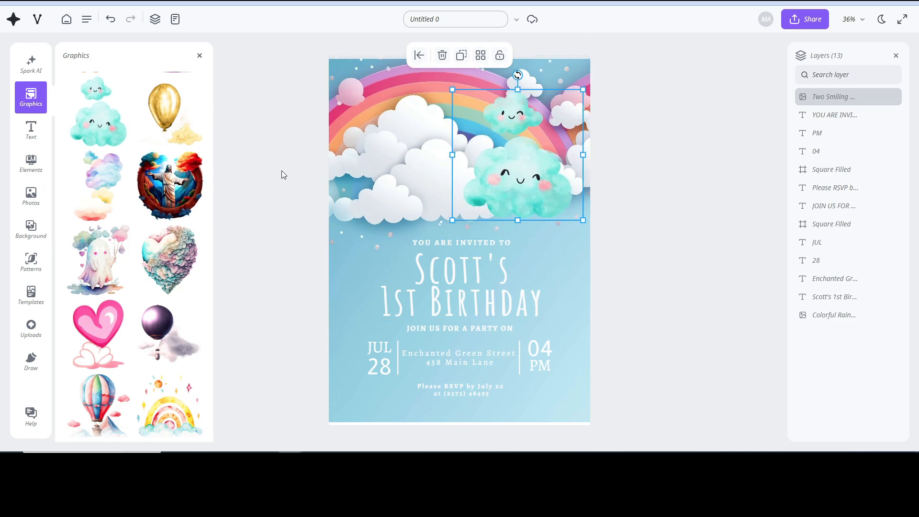
pyautogui.moveTo(522, 183); pyautogui.dragTo(521, 182)
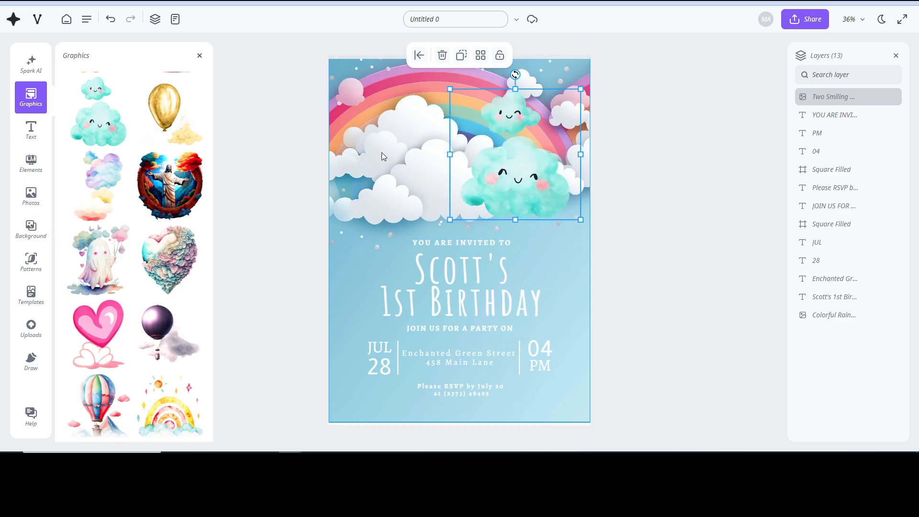
pyautogui.moveTo(509, 165); pyautogui.dragTo(521, 187)
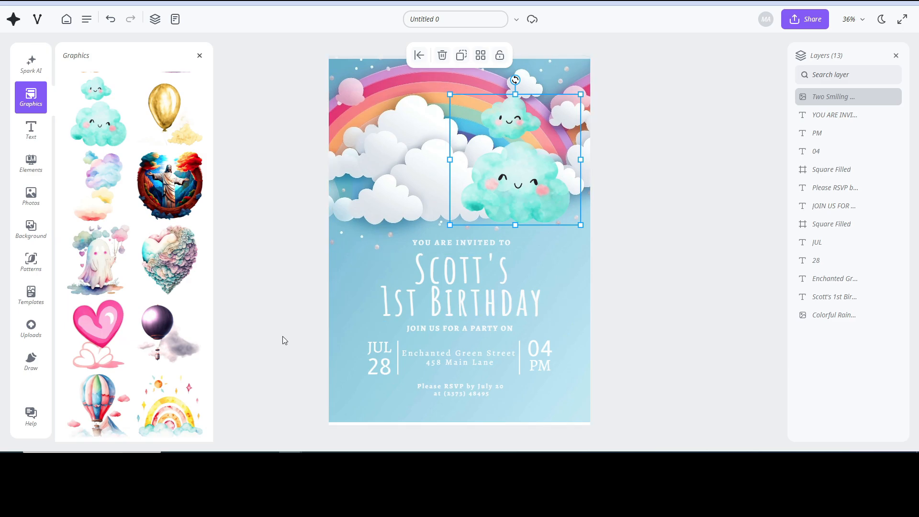
# View the uploaded images, and delete all invitation text and divider lines, keeping the clouds graphic and rainbow background
pyautogui.click(38, 332)
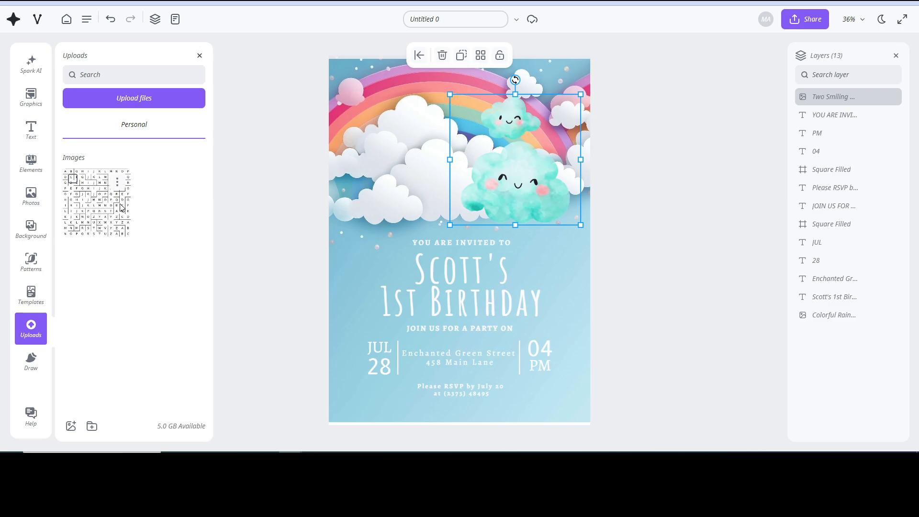
pyautogui.moveTo(121, 207); pyautogui.dragTo(557, 419)
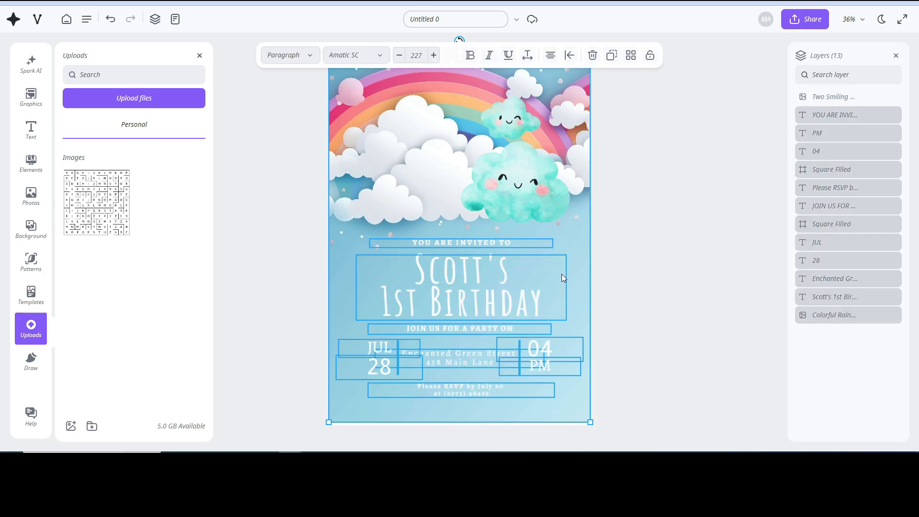
pyautogui.keyDown('shift'); pyautogui.click(579, 256); pyautogui.keyUp('shift')
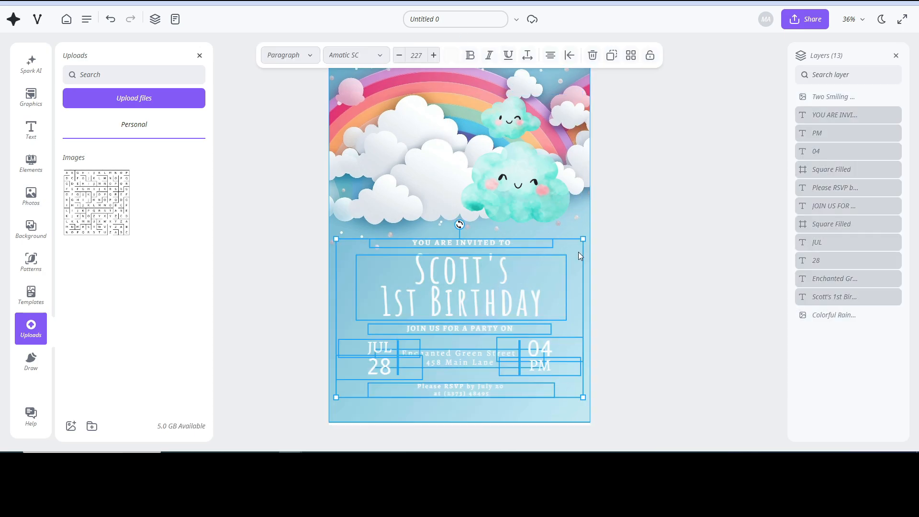
pyautogui.press('Delete')
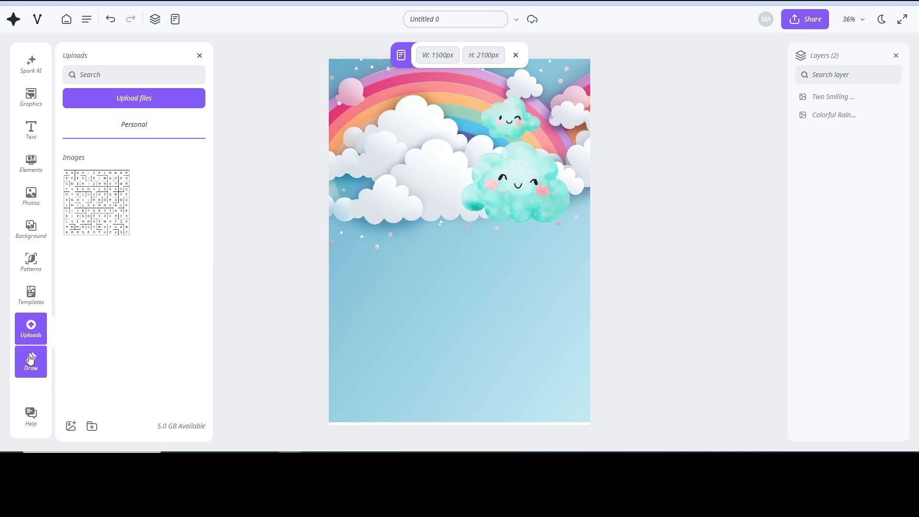
# Draw a smiling face with its tongue out on the page's lower half using the marker in black
pyautogui.click(30, 360)
pyautogui.click(79, 126)
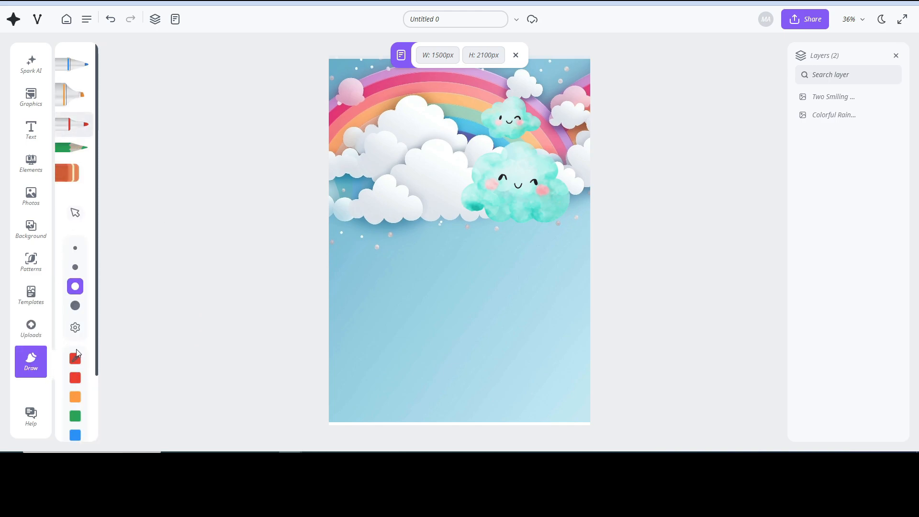
pyautogui.scroll(-2, 75, 364)
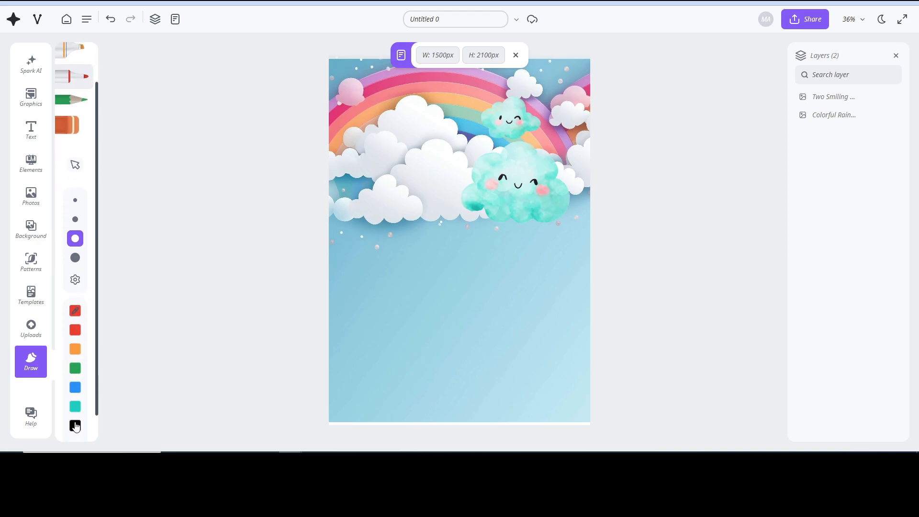
pyautogui.click(75, 425)
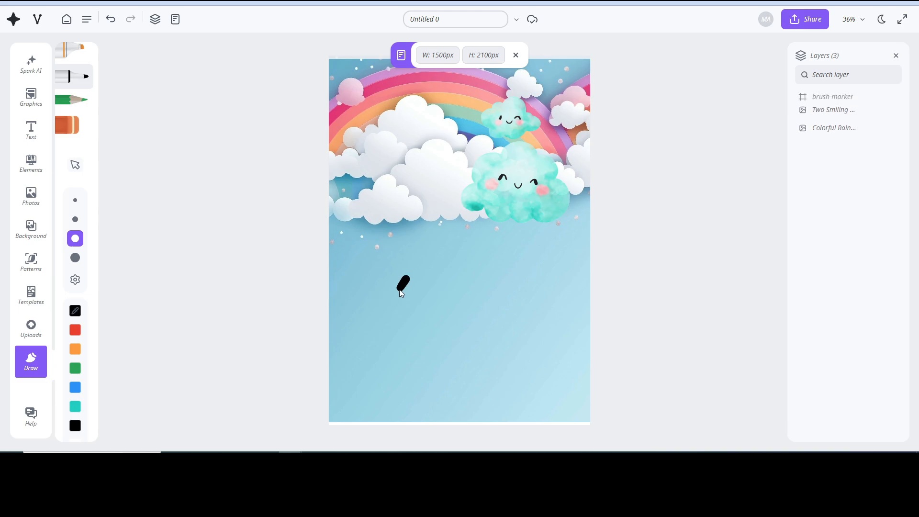
pyautogui.moveTo(409, 277)
pyautogui.mouseDown()
pyautogui.moveTo(396, 314)
pyautogui.moveTo(415, 317)
pyautogui.mouseUp()
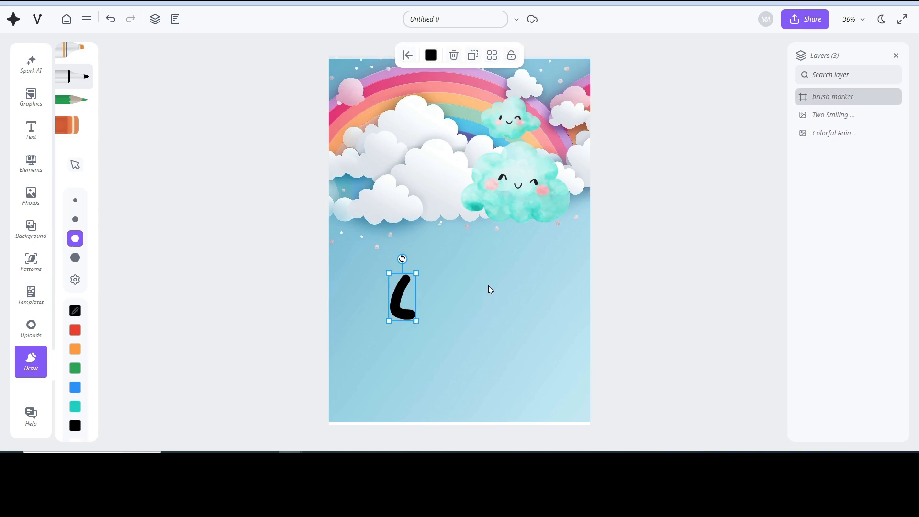
pyautogui.moveTo(489, 284); pyautogui.dragTo(479, 319)
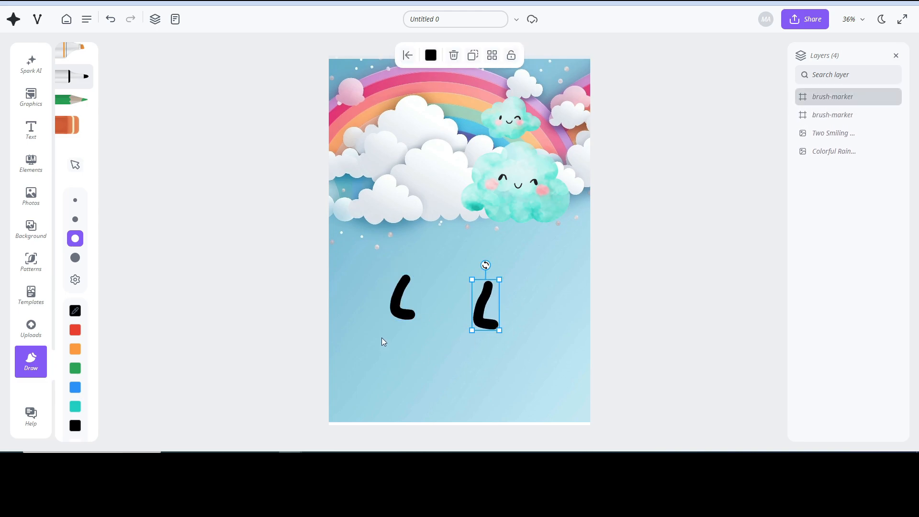
pyautogui.moveTo(389, 337)
pyautogui.mouseDown()
pyautogui.moveTo(425, 388)
pyautogui.moveTo(499, 386)
pyautogui.moveTo(567, 322)
pyautogui.mouseUp()
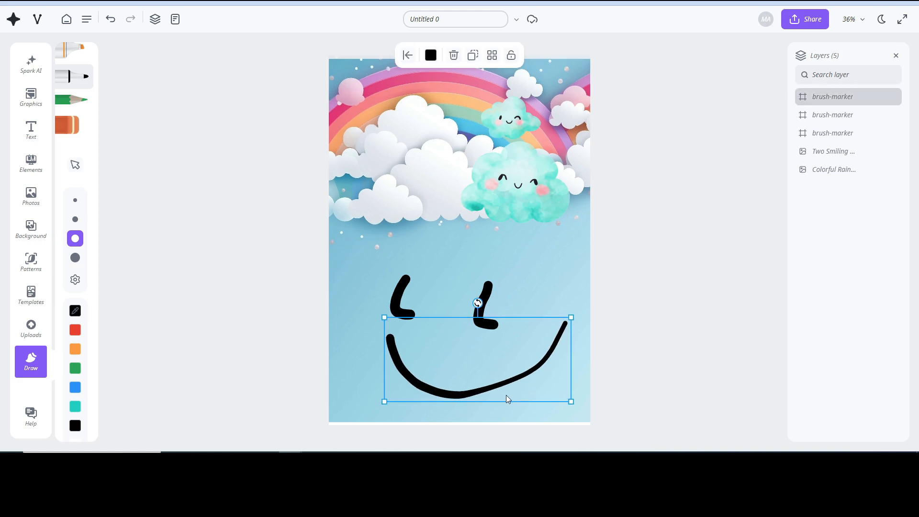
pyautogui.moveTo(502, 386)
pyautogui.mouseDown()
pyautogui.moveTo(535, 395)
pyautogui.moveTo(552, 379)
pyautogui.moveTo(550, 358)
pyautogui.mouseUp()
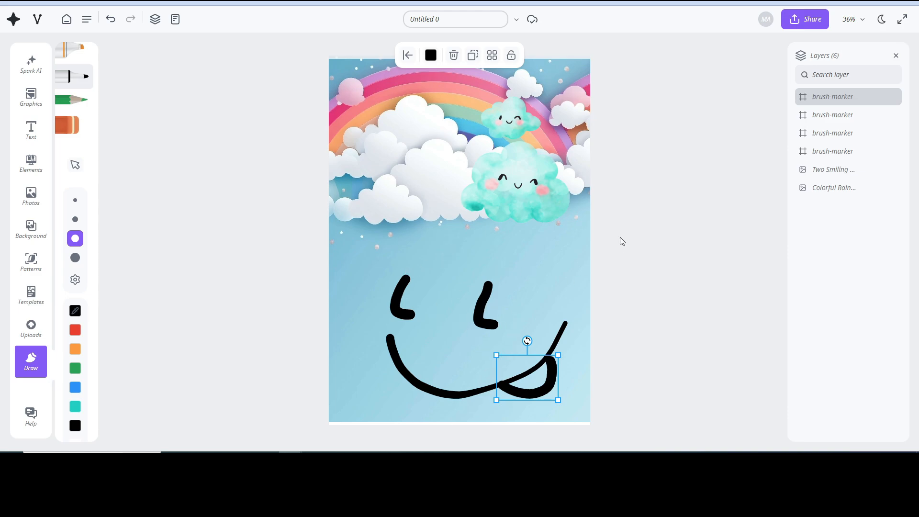
pyautogui.click(634, 232)
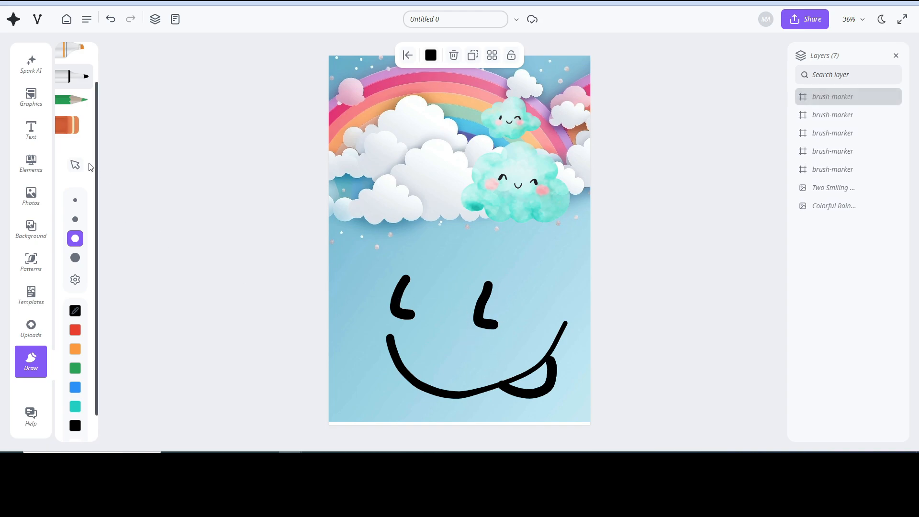
# Erase the black marker strokes of the smiling face with the eraser
pyautogui.click(76, 165)
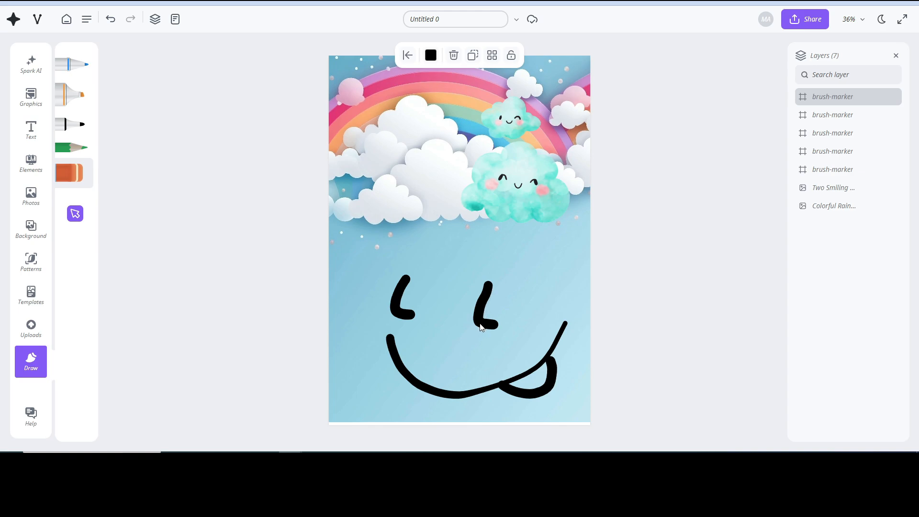
pyautogui.moveTo(480, 324)
pyautogui.mouseDown()
pyautogui.moveTo(473, 283)
pyautogui.moveTo(524, 353)
pyautogui.moveTo(563, 357)
pyautogui.moveTo(503, 378)
pyautogui.mouseUp()
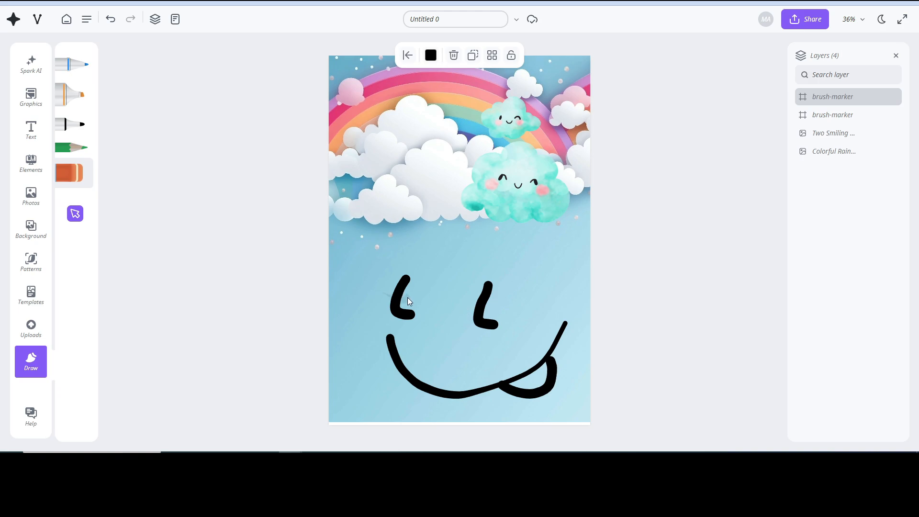
pyautogui.moveTo(408, 299); pyautogui.dragTo(505, 300)
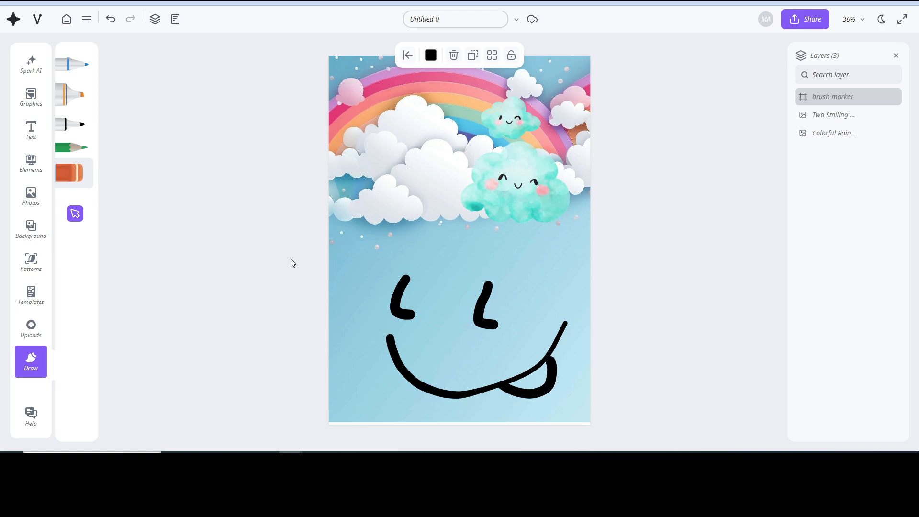
# Scribble several freehand orange highlighter strokes across the lower half of the page below the clouds
pyautogui.click(83, 94)
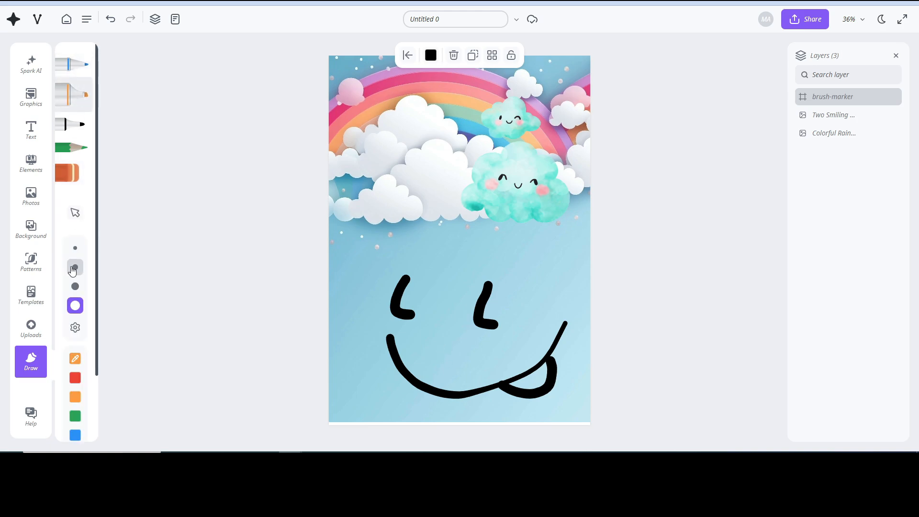
pyautogui.moveTo(379, 265)
pyautogui.mouseDown()
pyautogui.moveTo(369, 321)
pyautogui.moveTo(447, 301)
pyautogui.moveTo(435, 290)
pyautogui.moveTo(507, 345)
pyautogui.mouseUp()
pyautogui.click(518, 298)
pyautogui.moveTo(505, 308); pyautogui.dragTo(488, 300)
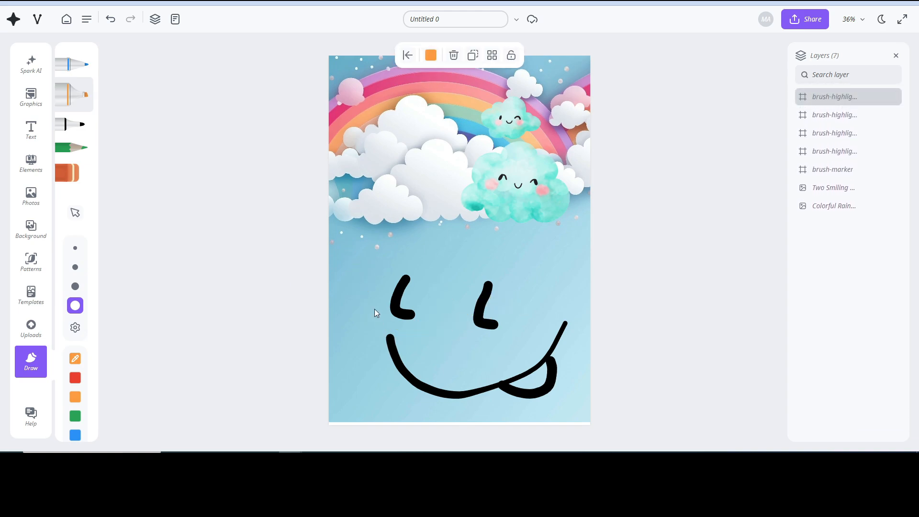
pyautogui.moveTo(375, 309)
pyautogui.mouseDown()
pyautogui.moveTo(496, 310)
pyautogui.moveTo(430, 321)
pyautogui.mouseUp()
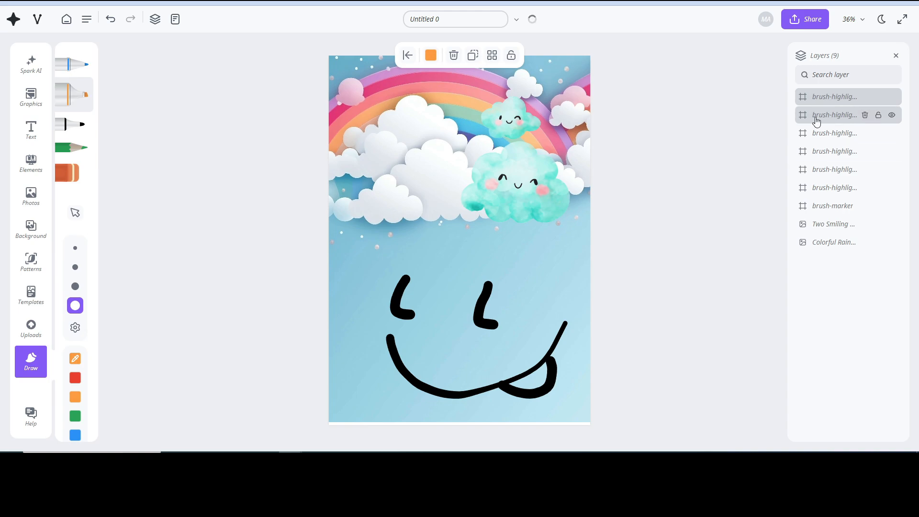
pyautogui.moveTo(549, 304); pyautogui.dragTo(491, 326)
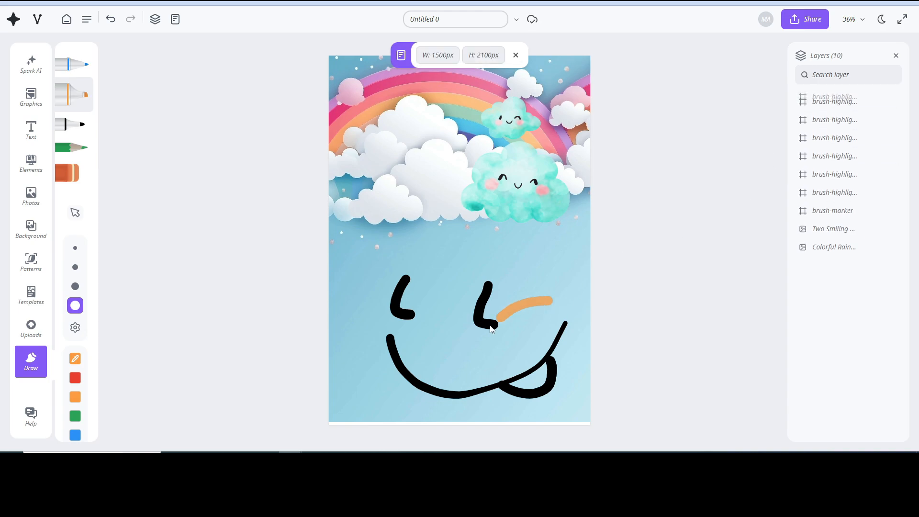
pyautogui.moveTo(487, 289)
pyautogui.mouseDown()
pyautogui.moveTo(529, 283)
pyautogui.moveTo(382, 269)
pyautogui.mouseUp()
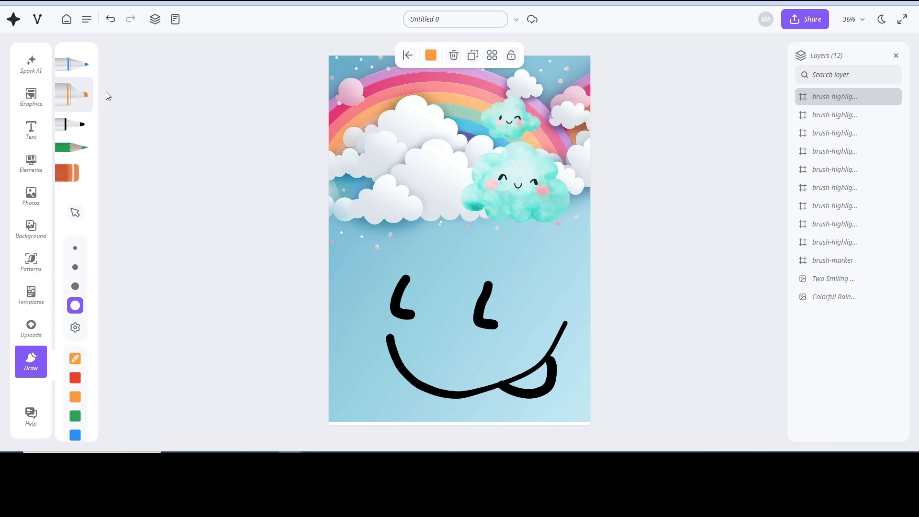
# Convert the letter maze image to a vector in the Vectorizer, and add the result to the Studio uploads
pyautogui.click(37, 19)
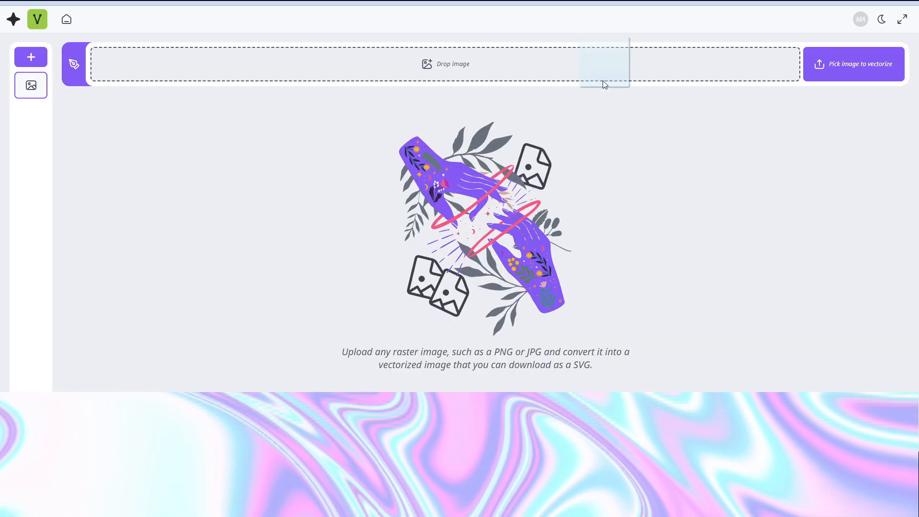
pyautogui.moveTo(603, 82); pyautogui.dragTo(598, 72)
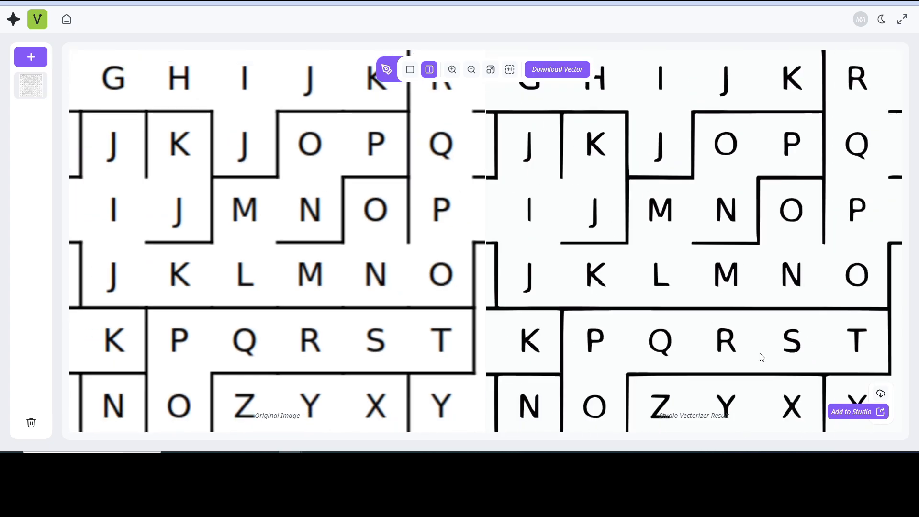
pyautogui.click(852, 413)
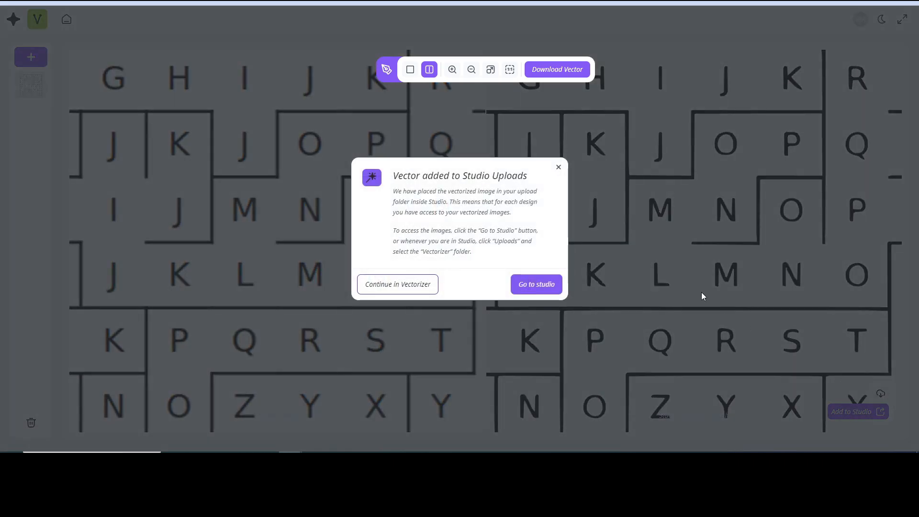
pyautogui.click(554, 286)
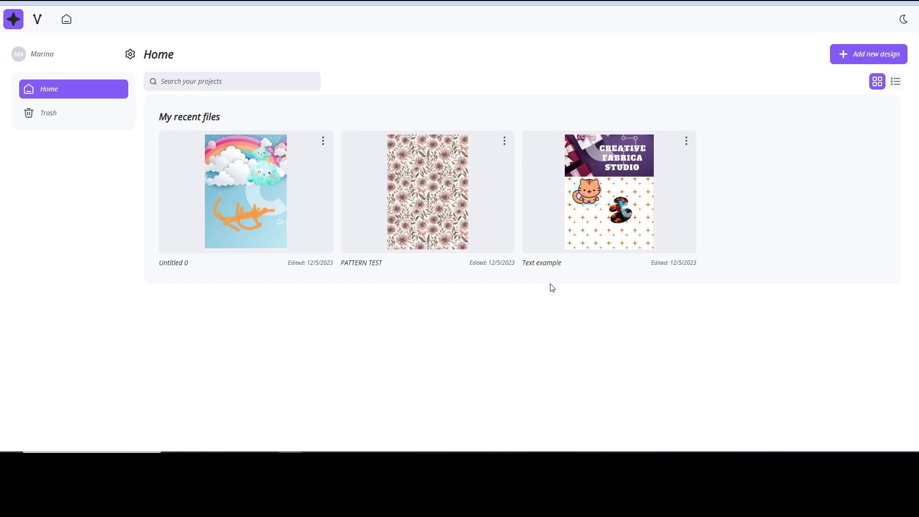
# Open the PATTERN TEST design and delete both floral pattern images so the page is blank
pyautogui.click(430, 193)
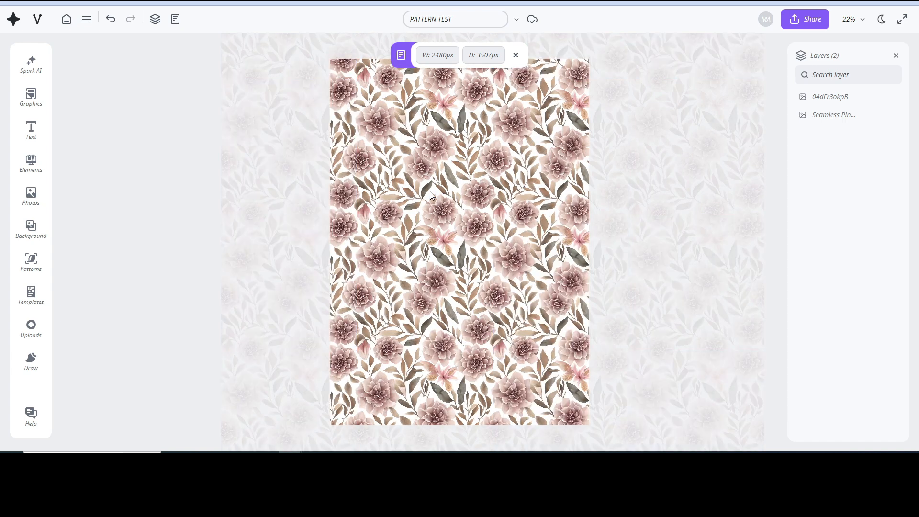
pyautogui.click(32, 329)
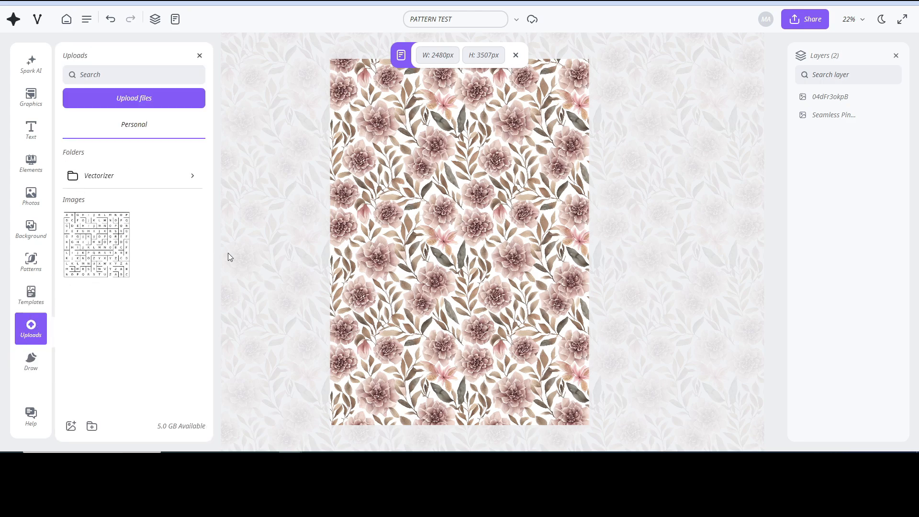
pyautogui.click(374, 203)
pyautogui.press('Delete')
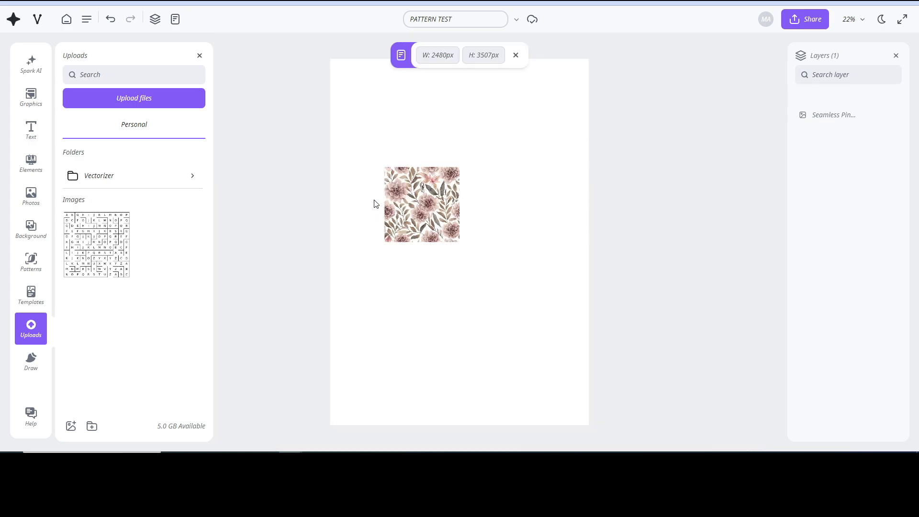
pyautogui.click(401, 210)
pyautogui.press('Delete')
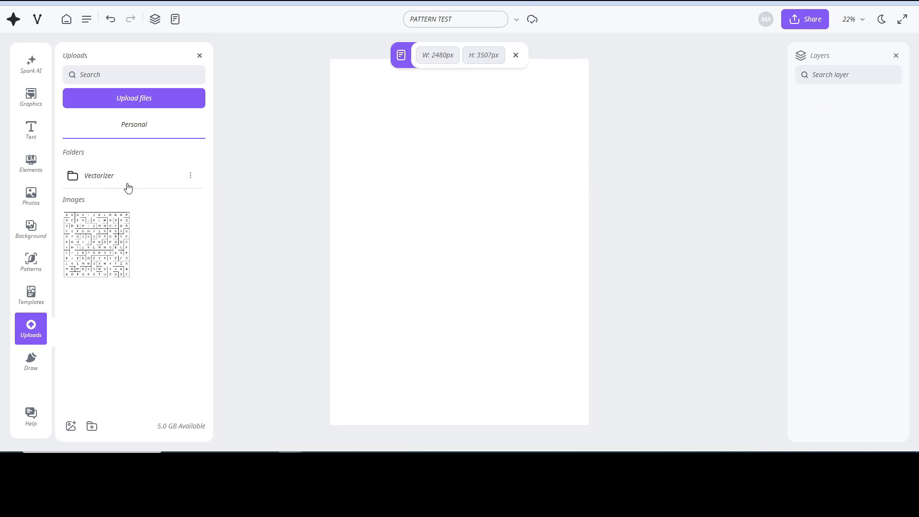
# Try placing and resizing the letter maze from the Vectorizer uploads folder, and remove it from the page
pyautogui.click(111, 179)
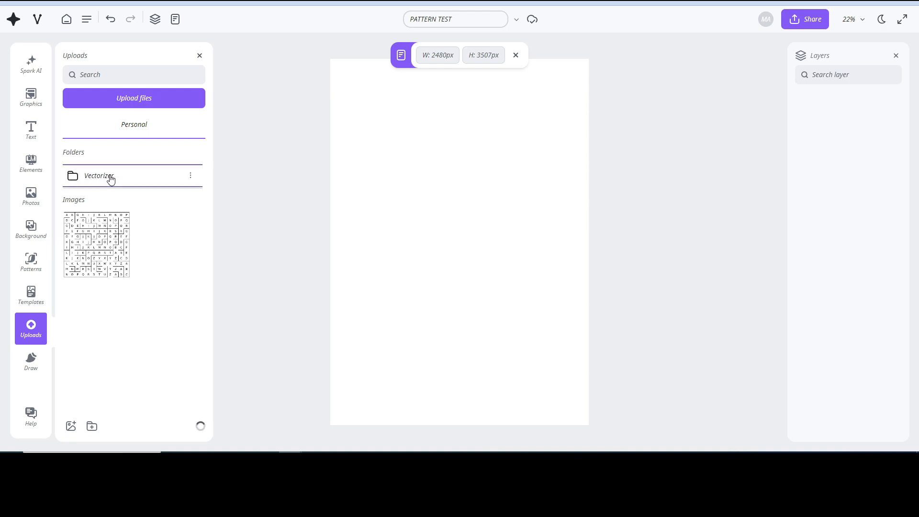
pyautogui.click(82, 239)
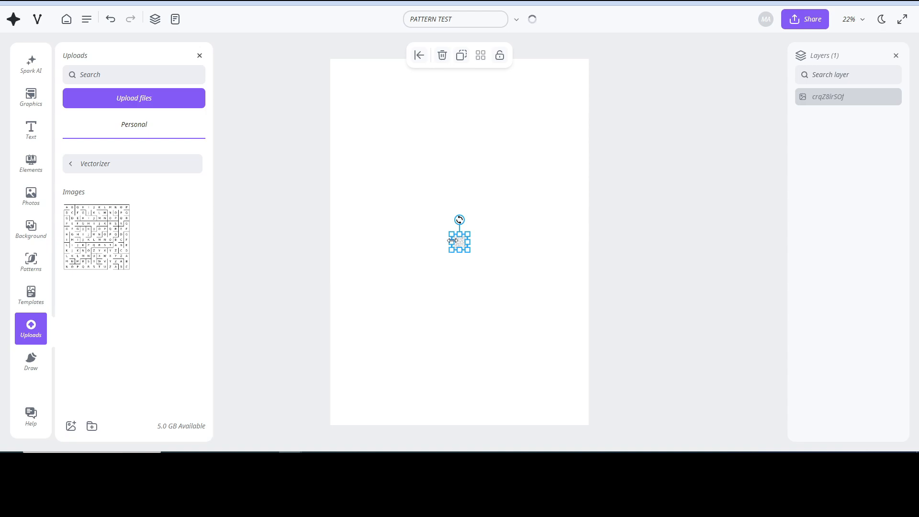
pyautogui.moveTo(467, 232); pyautogui.dragTo(483, 254)
pyautogui.moveTo(443, 220); pyautogui.dragTo(480, 273)
pyautogui.click(512, 234)
pyautogui.press('Delete')
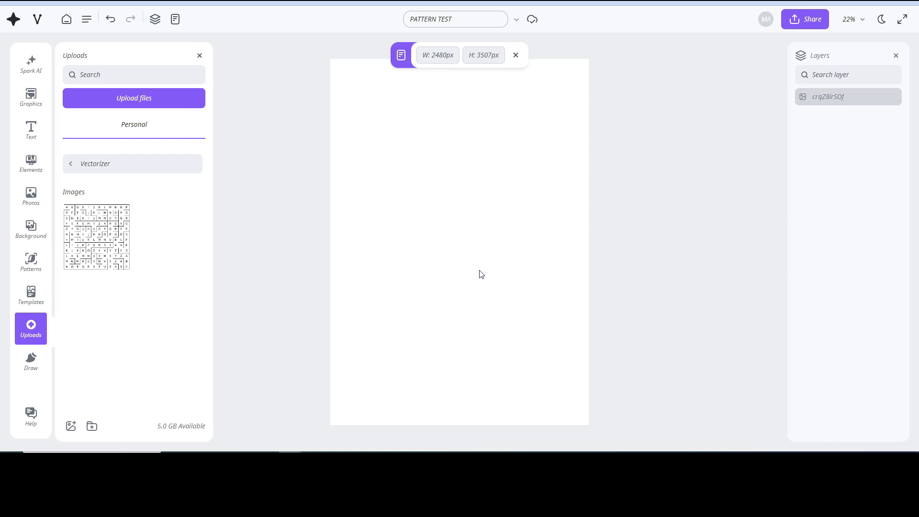
# Place the vectorized letter maze on the page again and try enlarging it over the page's upper left area
pyautogui.click(103, 244)
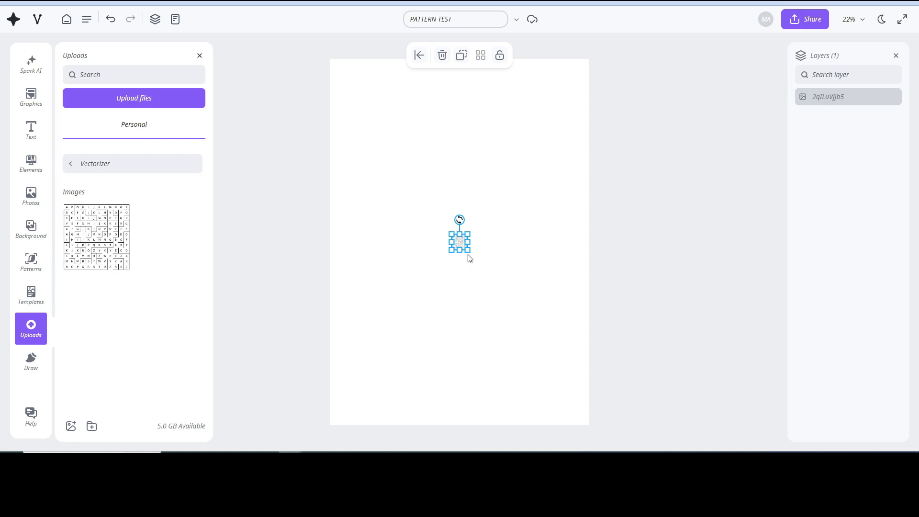
pyautogui.moveTo(468, 251); pyautogui.dragTo(495, 276)
pyautogui.moveTo(451, 234); pyautogui.dragTo(385, 141)
pyautogui.moveTo(459, 211); pyautogui.dragTo(450, 180)
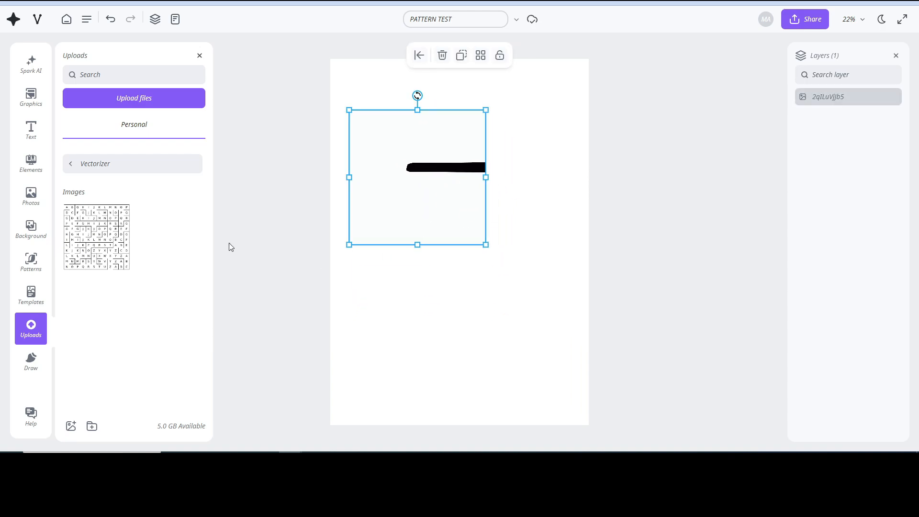
# Place two more copies of the vectorized letter maze, and try enlarging one and widening the other to the left
pyautogui.click(95, 236)
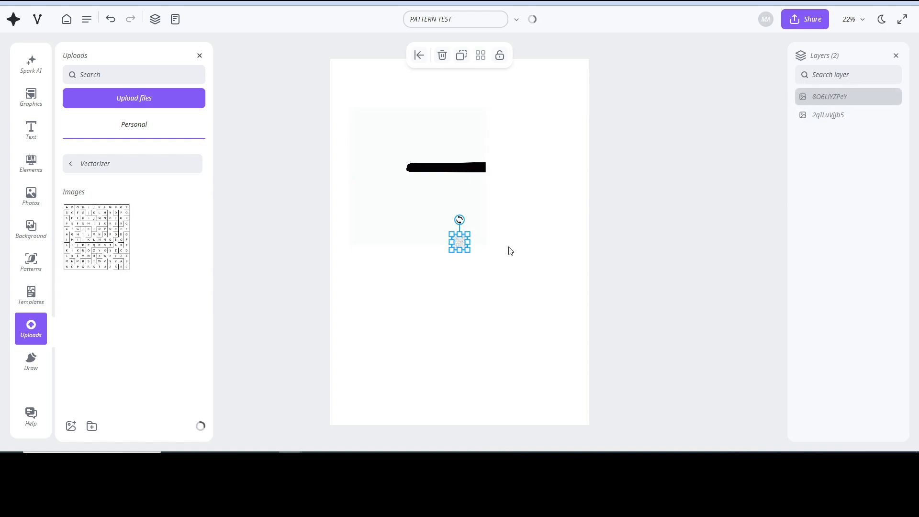
pyautogui.moveTo(469, 251); pyautogui.dragTo(495, 295)
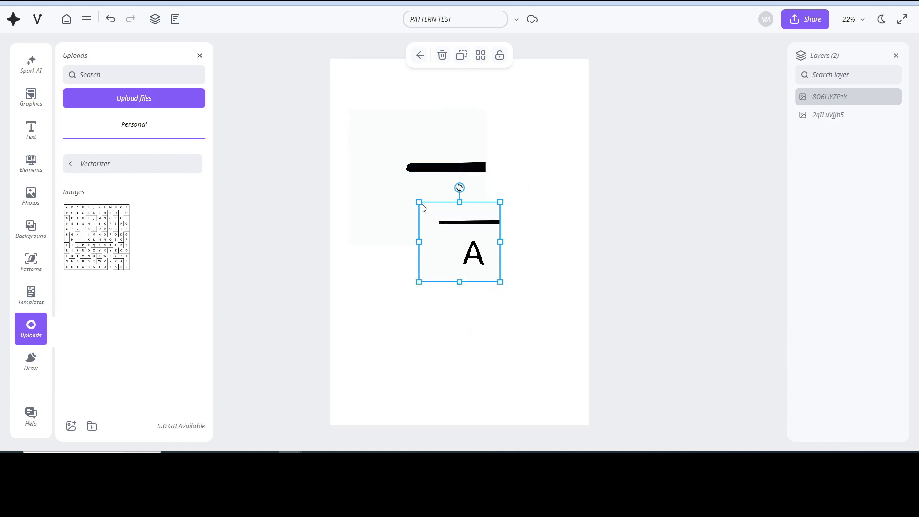
pyautogui.click(104, 242)
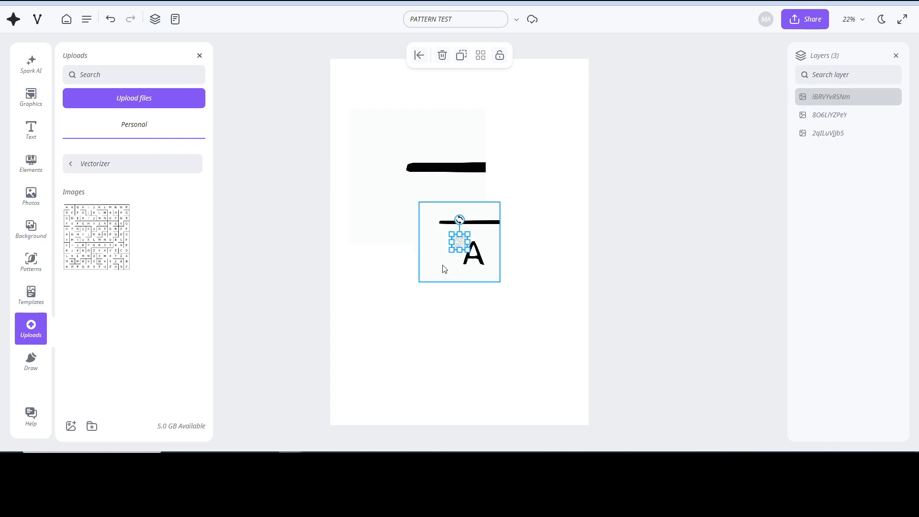
pyautogui.moveTo(452, 241); pyautogui.dragTo(387, 242)
# Delete all three vectorized letter maze copies from the page
pyautogui.click(480, 274)
pyautogui.press('Delete')
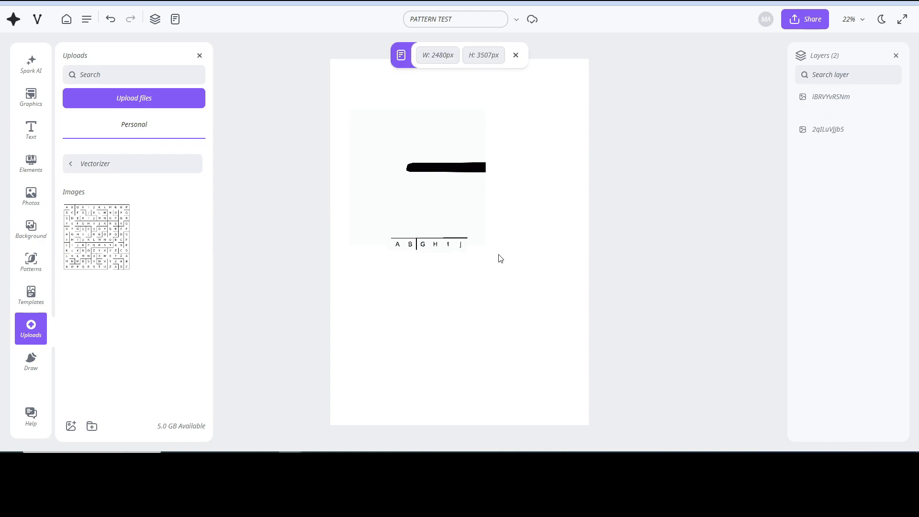
pyautogui.click(443, 242)
pyautogui.press('Delete')
pyautogui.click(452, 168)
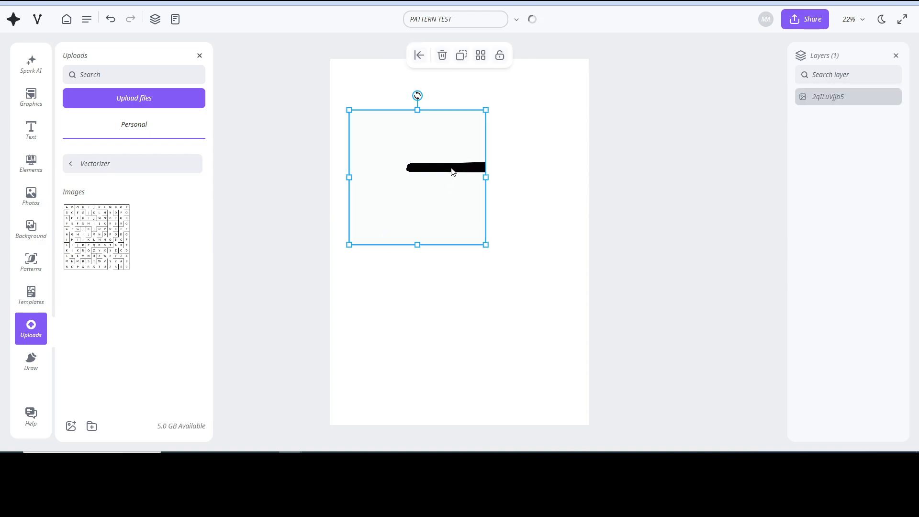
pyautogui.press('Delete')
# Place the vectorized letter maze on the blank page once more, try enlarging it toward the page's upper left, and delete it
pyautogui.click(100, 234)
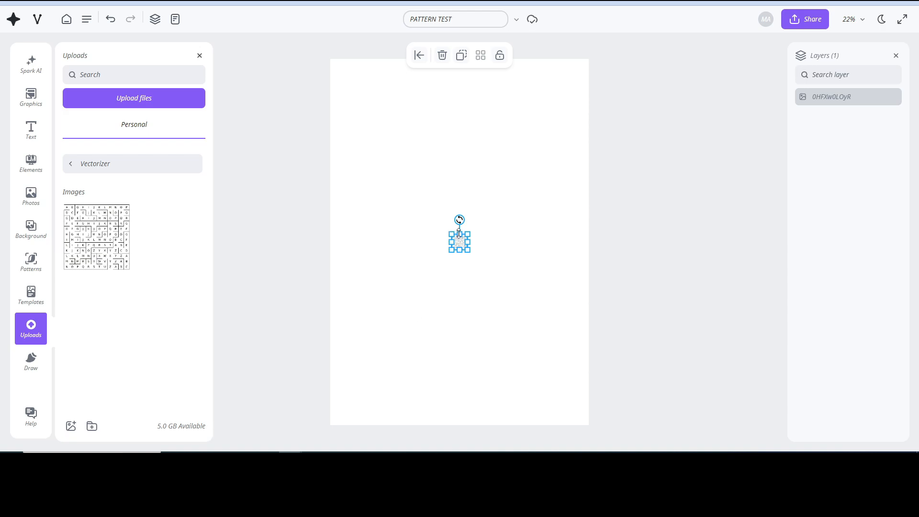
pyautogui.moveTo(452, 233); pyautogui.dragTo(379, 151)
pyautogui.click(426, 201)
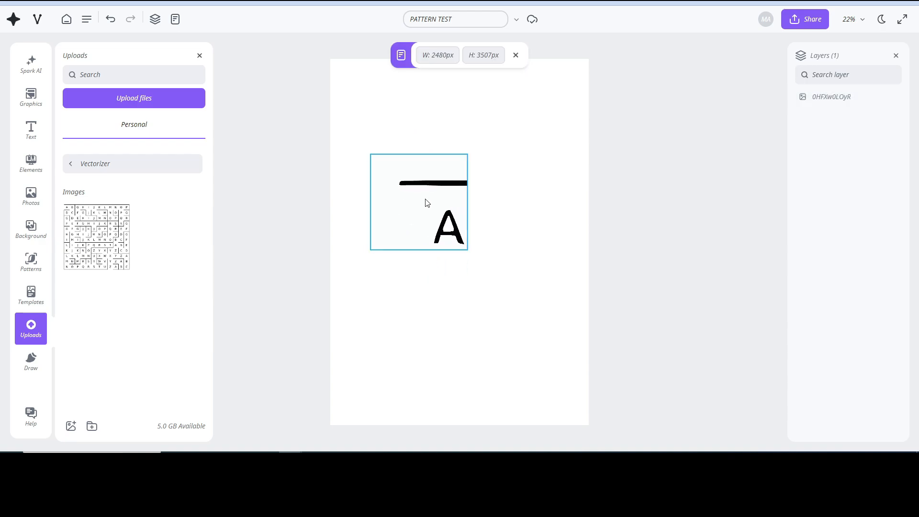
pyautogui.press('Delete')
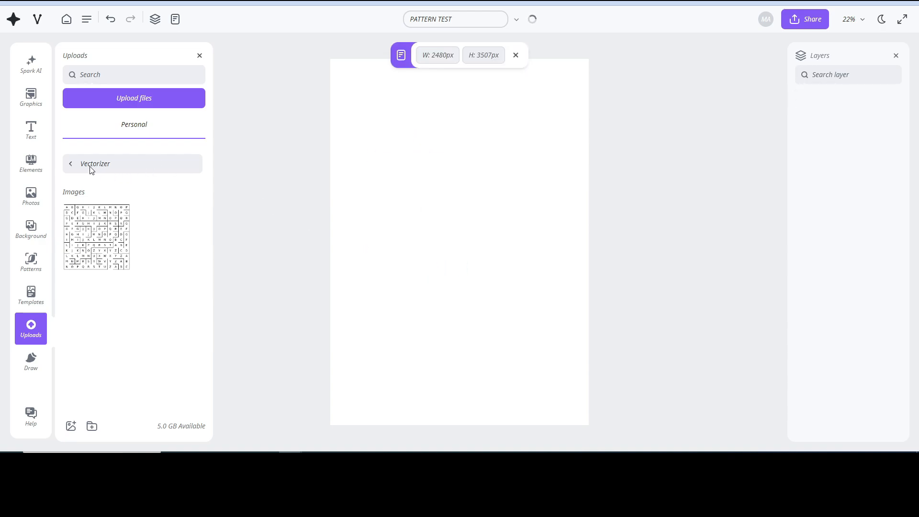
# Place the original letter maze from the main personal uploads and scale it to about three quarters of the page width, centred
pyautogui.click(73, 214)
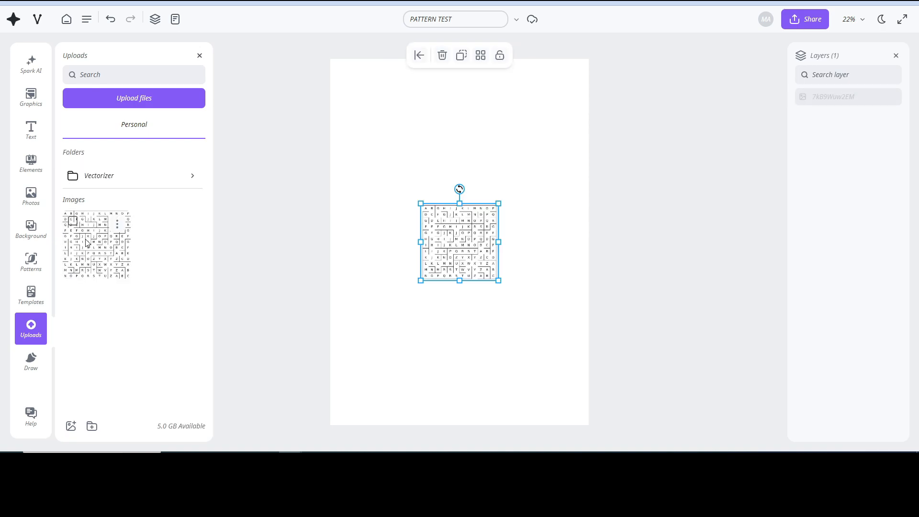
pyautogui.moveTo(421, 204); pyautogui.dragTo(345, 144)
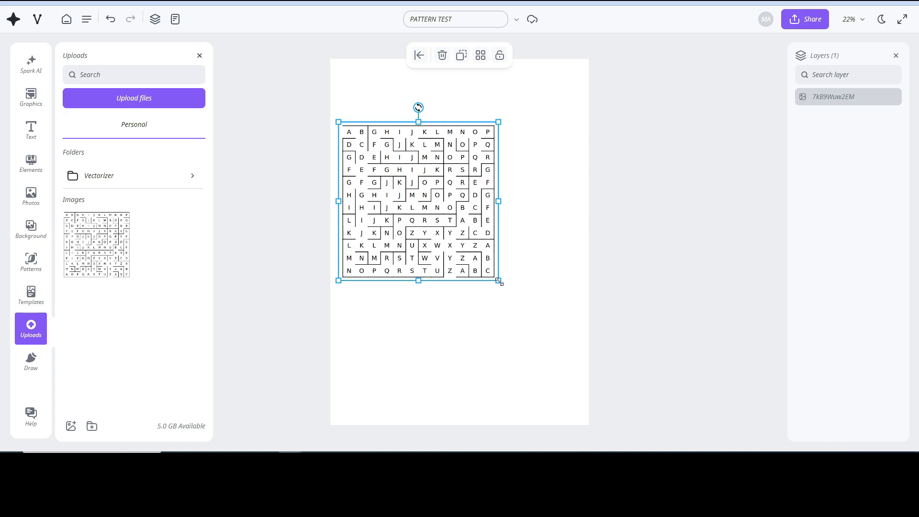
pyautogui.moveTo(499, 281)
pyautogui.mouseDown()
pyautogui.moveTo(570, 346)
pyautogui.moveTo(526, 293)
pyautogui.moveTo(507, 291)
pyautogui.mouseUp()
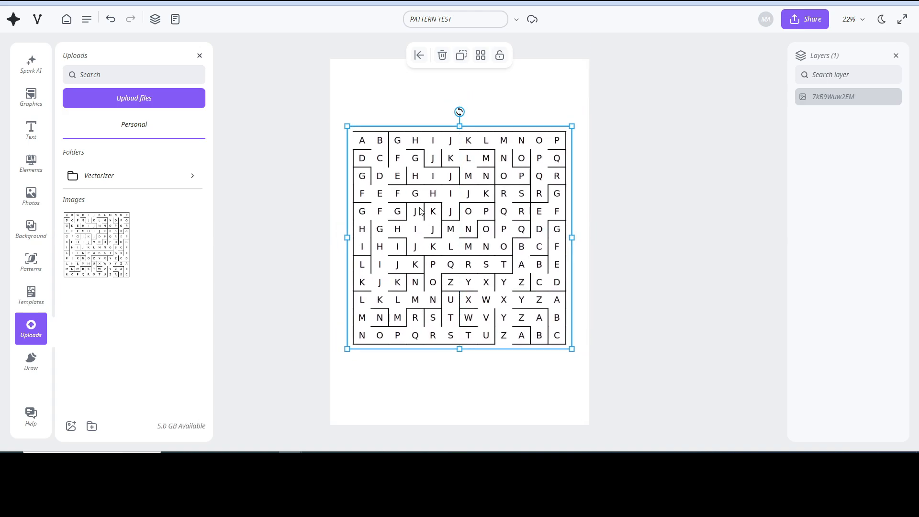
pyautogui.moveTo(350, 128); pyautogui.dragTo(372, 148)
pyautogui.moveTo(414, 190)
pyautogui.mouseDown()
pyautogui.moveTo(408, 179)
pyautogui.moveTo(404, 186)
pyautogui.mouseUp()
# Add an empty text field and move it above the letter maze, keeping its black colour
pyautogui.click(32, 130)
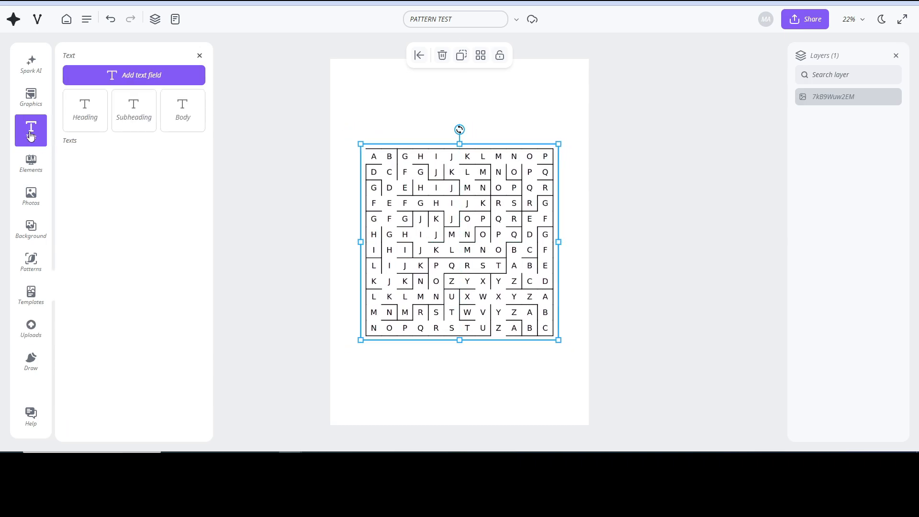
pyautogui.click(147, 75)
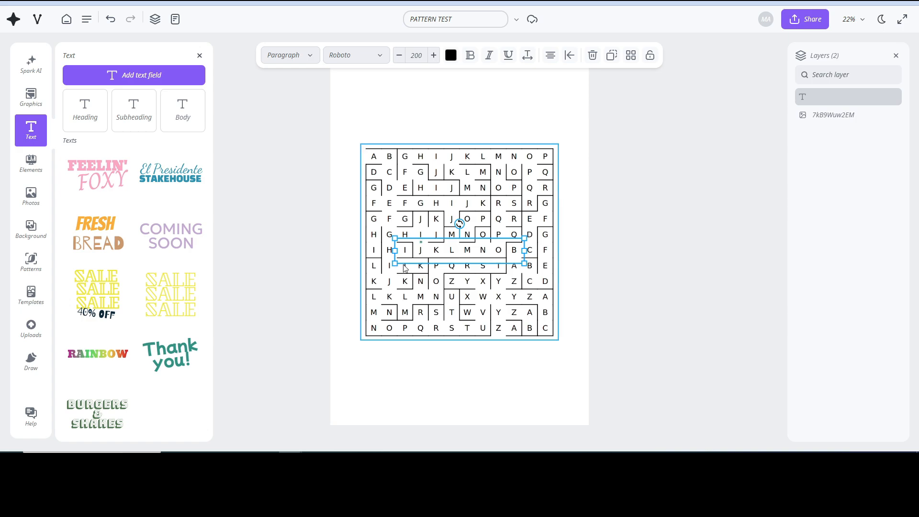
pyautogui.click(584, 269)
pyautogui.moveTo(499, 257); pyautogui.dragTo(499, 105)
pyautogui.click(451, 56)
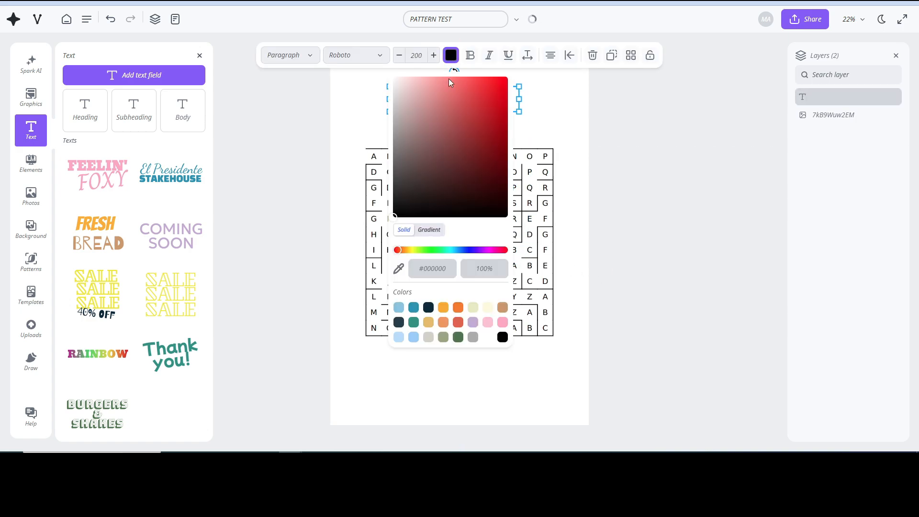
pyautogui.click(451, 57)
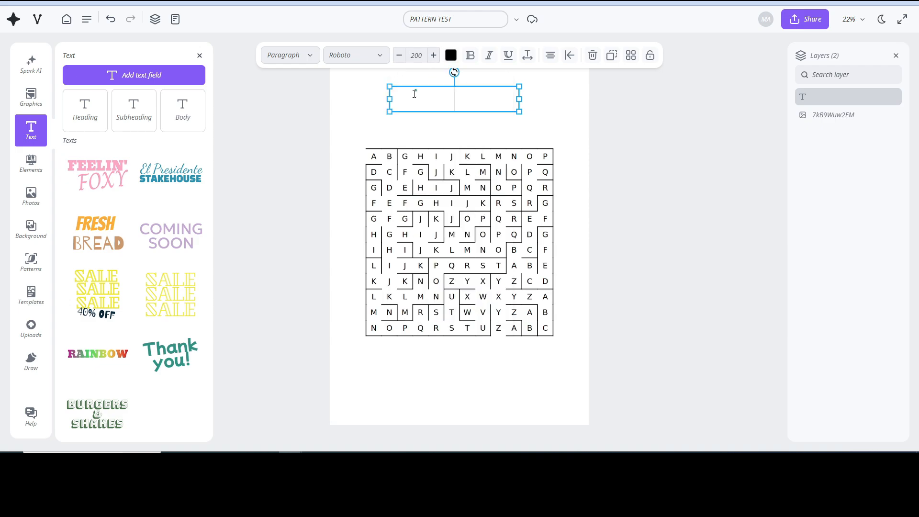
# Enter the title "ABC FIND THE PATH TO Z", widened to fit on two lines, and move the maze down below it
pyautogui.click(415, 94)
pyautogui.write('ABC FIND THE PATH')
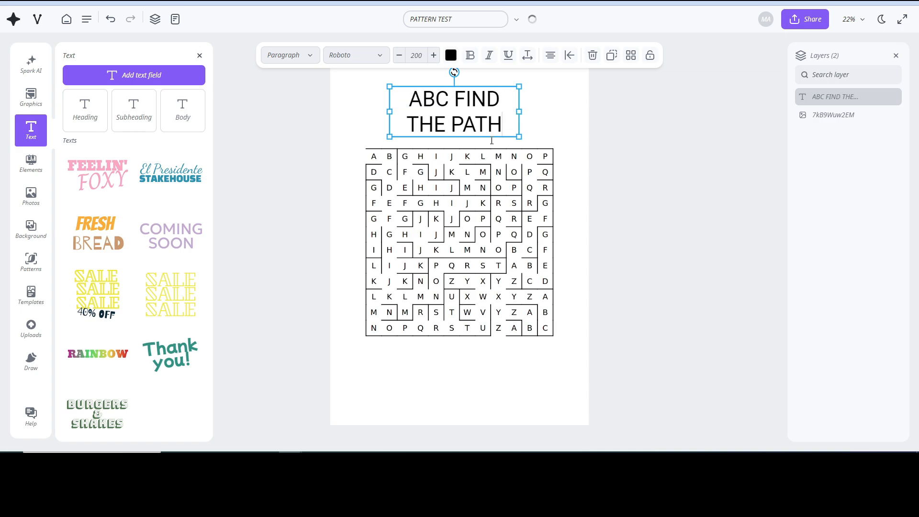
pyautogui.write(' T')
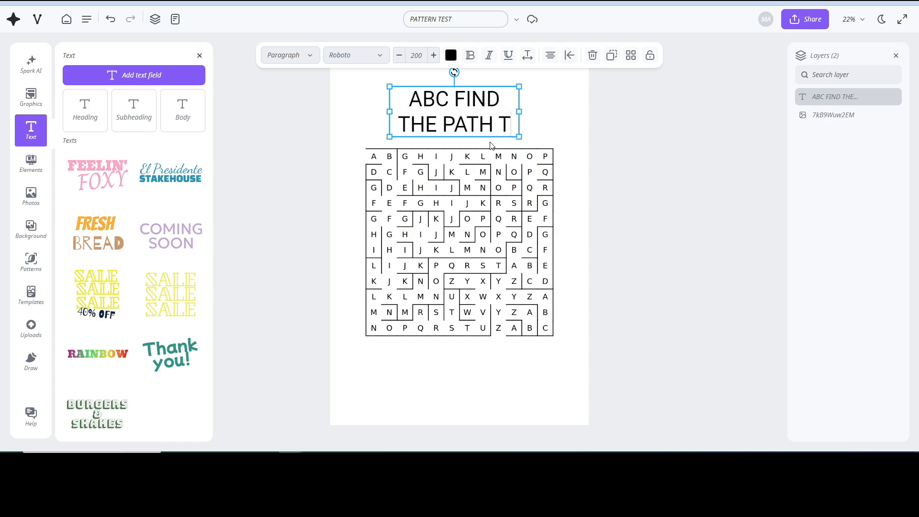
pyautogui.write('O Z')
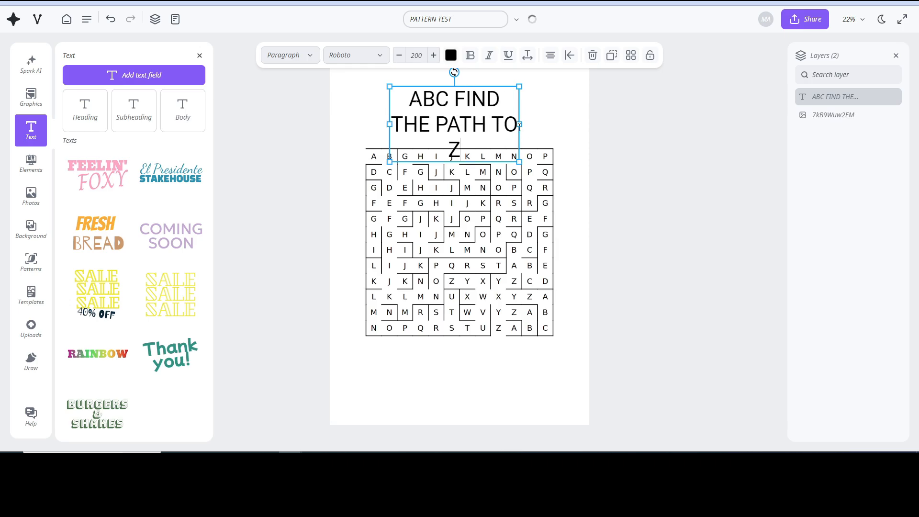
pyautogui.moveTo(521, 124); pyautogui.dragTo(539, 124)
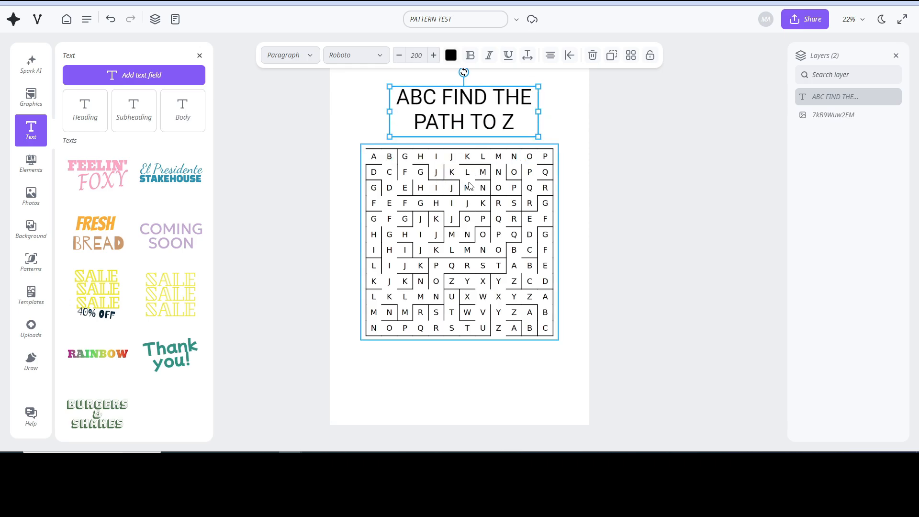
pyautogui.moveTo(471, 179); pyautogui.dragTo(471, 199)
# Try the Akaya Telivigala font on the title, and set its font to Bangers
pyautogui.click(477, 132)
pyautogui.click(356, 55)
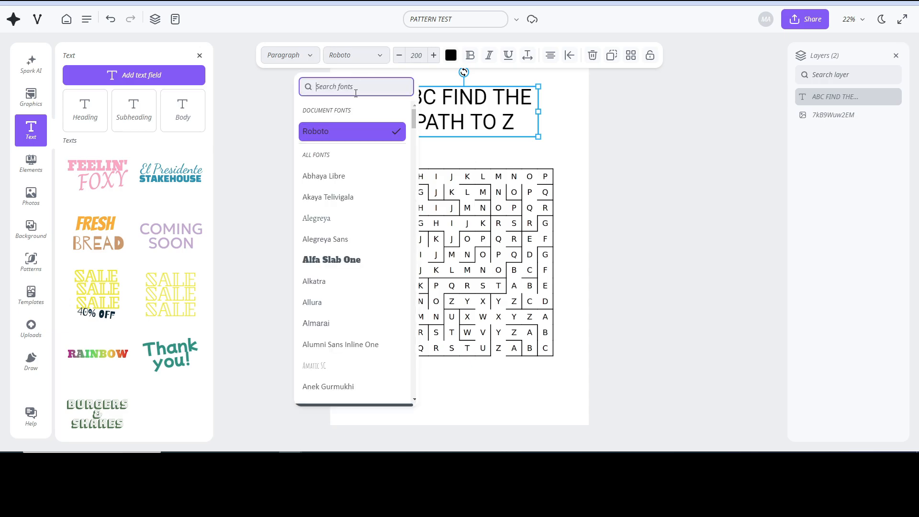
pyautogui.click(334, 197)
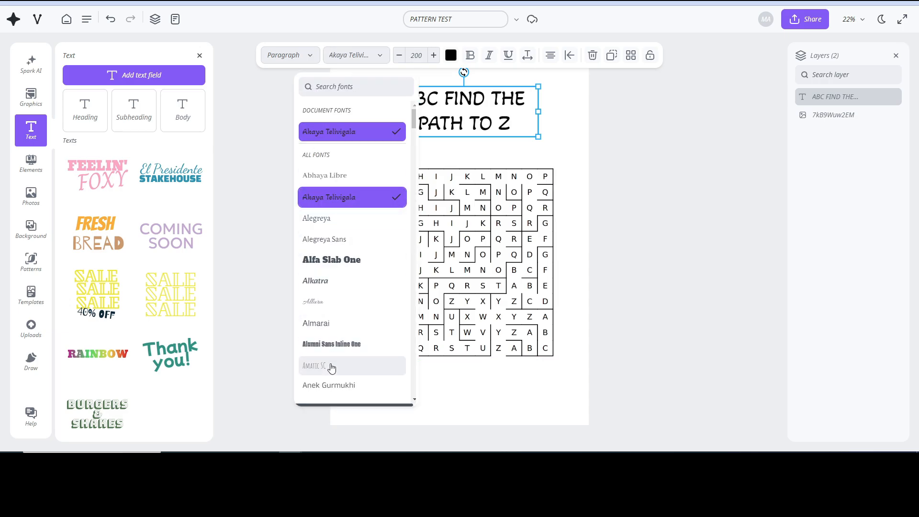
pyautogui.scroll(-3, 342, 310)
pyautogui.scroll(-3, 342, 307)
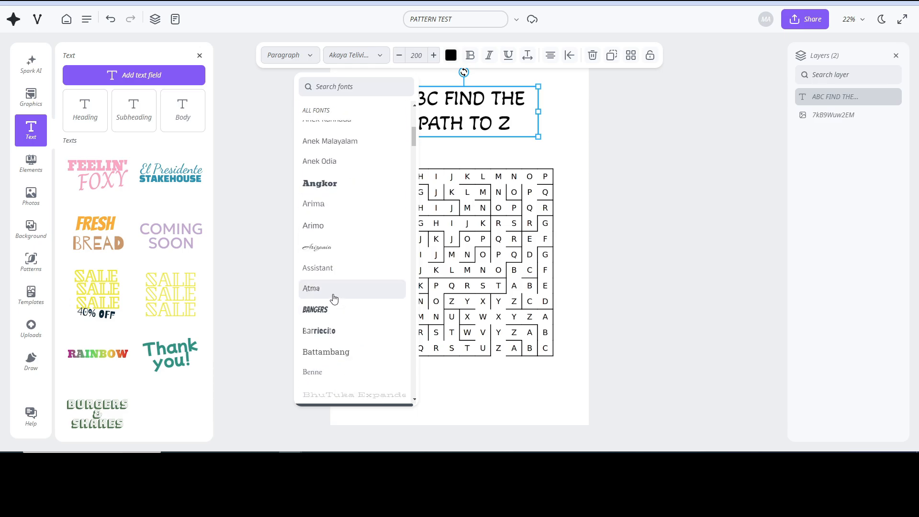
pyautogui.click(332, 315)
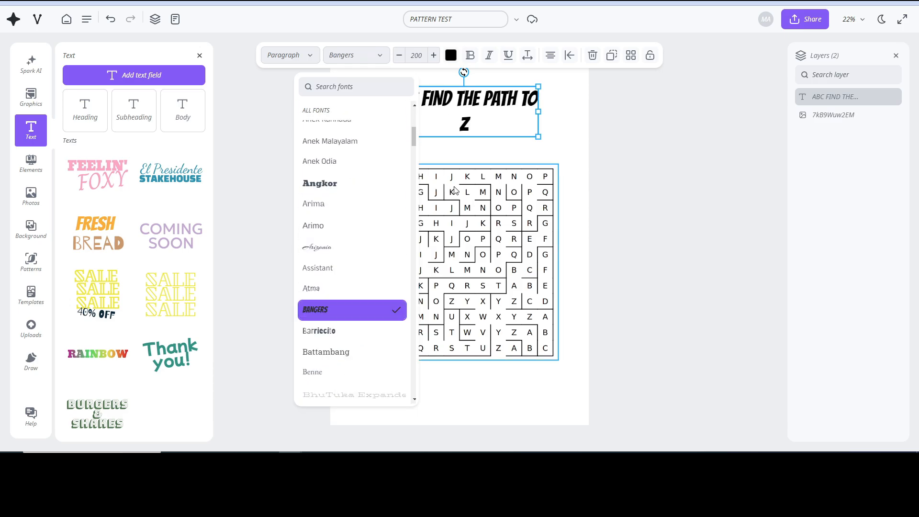
pyautogui.click(493, 148)
# Enlarge the title to font size 281 and arrange it roughly centred above the maze with a small gap between them
pyautogui.click(527, 115)
pyautogui.moveTo(539, 112); pyautogui.dragTo(549, 160)
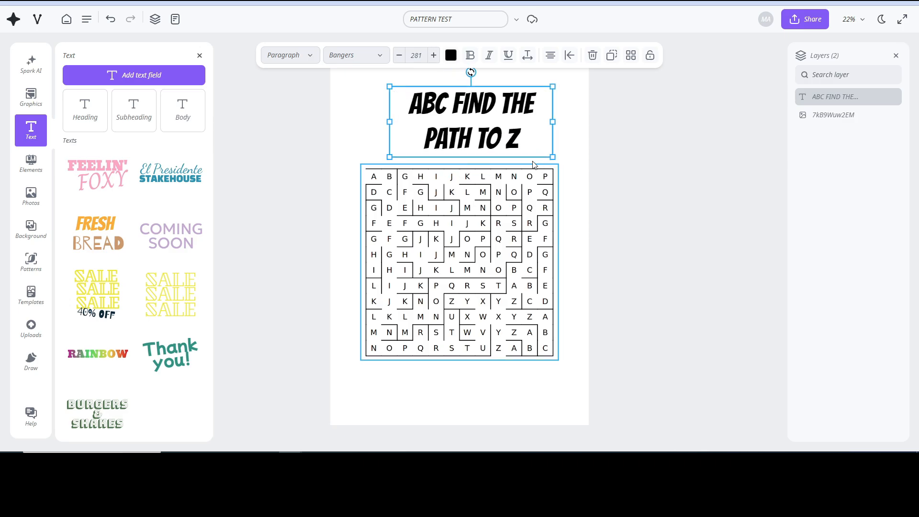
pyautogui.moveTo(500, 142); pyautogui.dragTo(489, 140)
pyautogui.moveTo(472, 181); pyautogui.dragTo(472, 190)
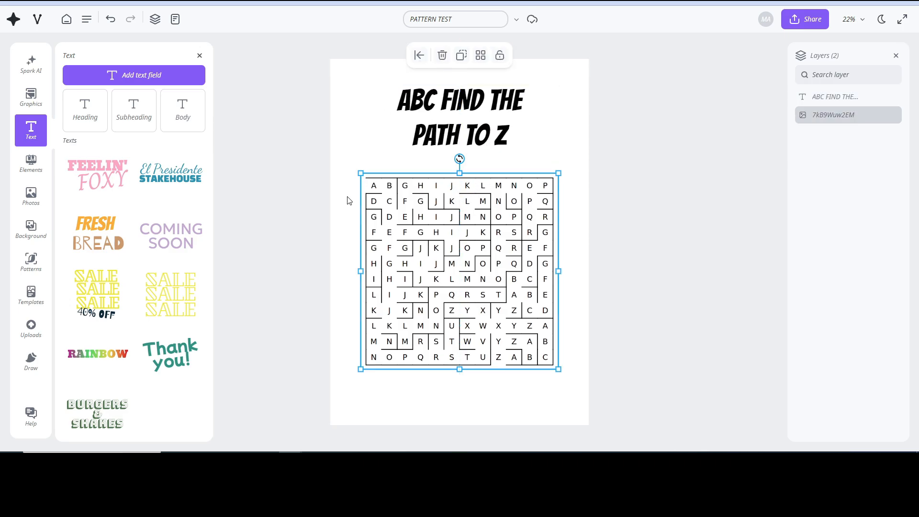
# Find a solid right arrow by searching the elements for "ARROW" and place it pointing at the maze's first A, shifting the maze slightly right
pyautogui.click(32, 164)
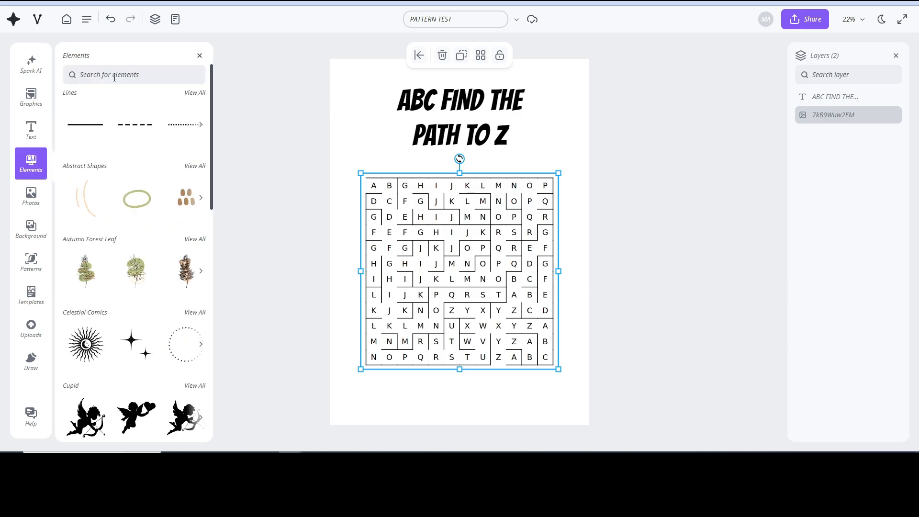
pyautogui.click(191, 94)
pyautogui.click(111, 77)
pyautogui.write('ARROW')
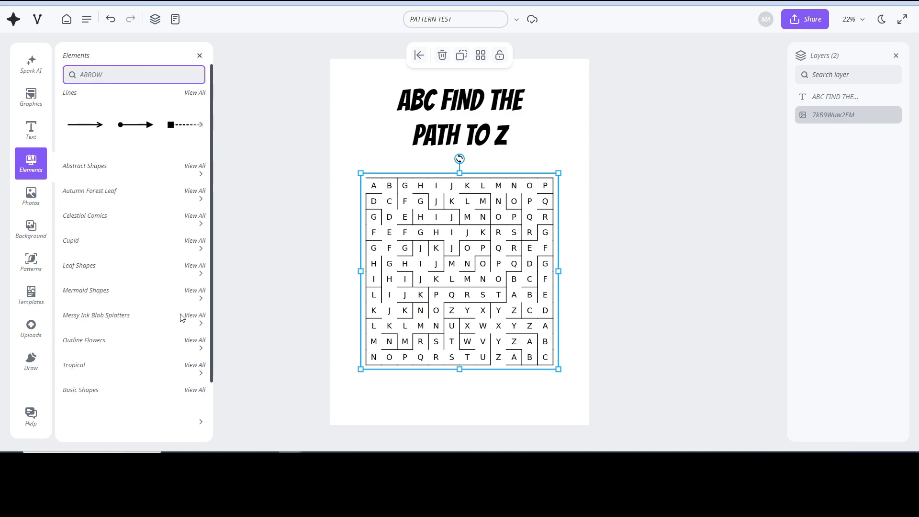
pyautogui.click(88, 423)
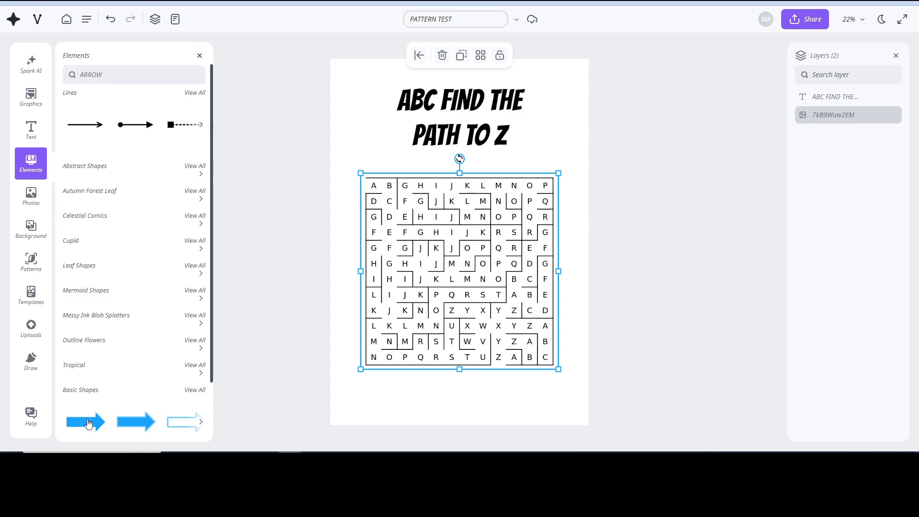
pyautogui.moveTo(458, 247); pyautogui.dragTo(352, 185)
pyautogui.moveTo(397, 212); pyautogui.dragTo(404, 214)
# Duplicate the arrow, and place the copy pointing downward below the Z exit of the maze
pyautogui.click(351, 183)
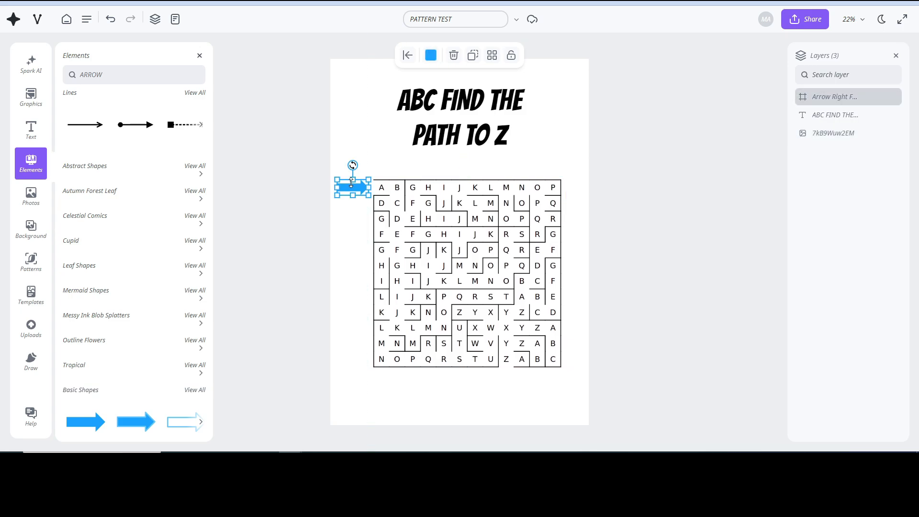
pyautogui.click(473, 55)
pyautogui.moveTo(375, 197); pyautogui.dragTo(504, 382)
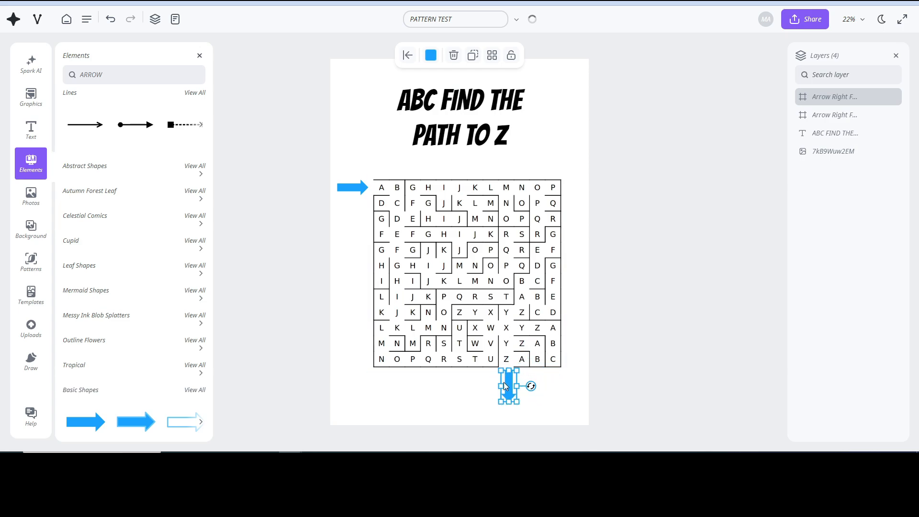
# Try dark slate #243d48 on both arrows, and recolour both of them black
pyautogui.click(431, 56)
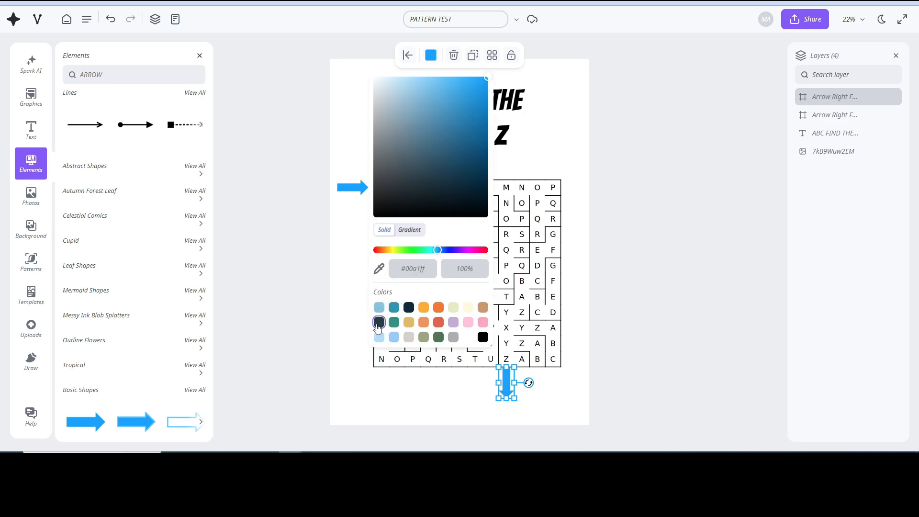
pyautogui.click(378, 325)
pyautogui.click(353, 189)
pyautogui.click(432, 56)
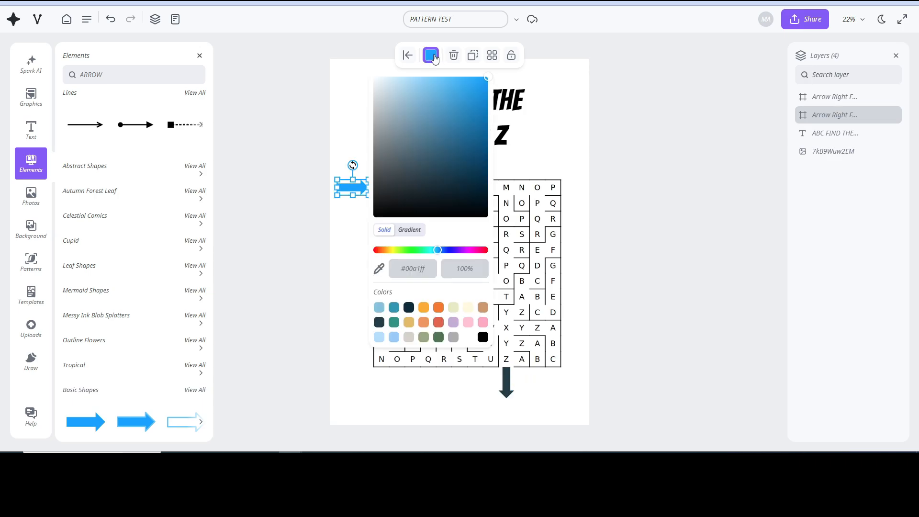
pyautogui.click(379, 322)
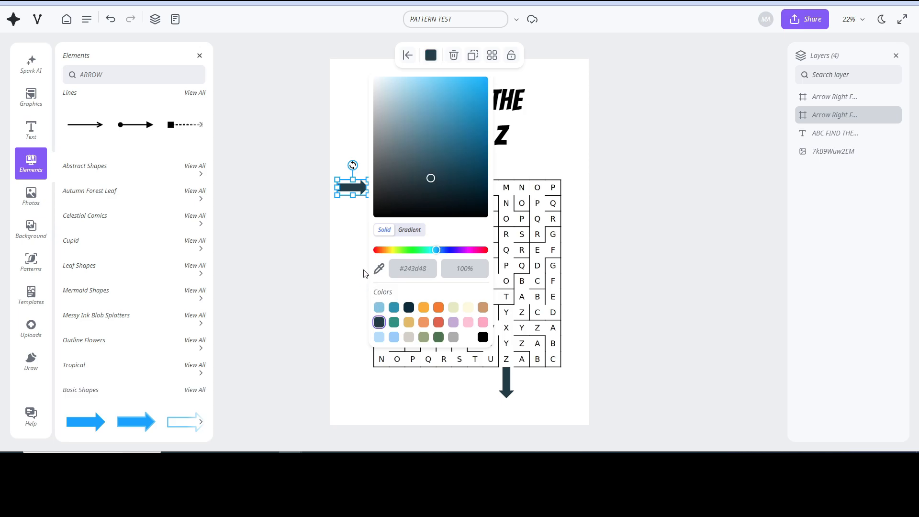
pyautogui.click(483, 337)
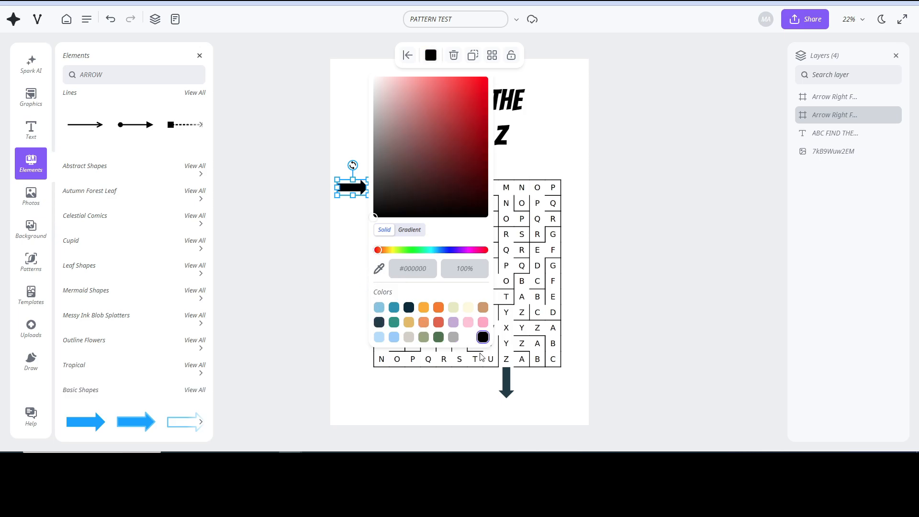
pyautogui.click(506, 383)
pyautogui.click(431, 56)
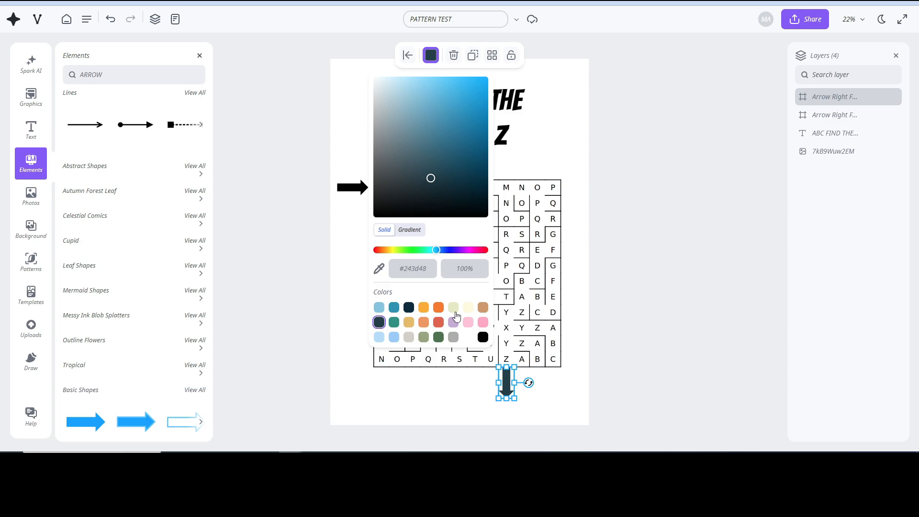
pyautogui.click(482, 337)
pyautogui.click(582, 259)
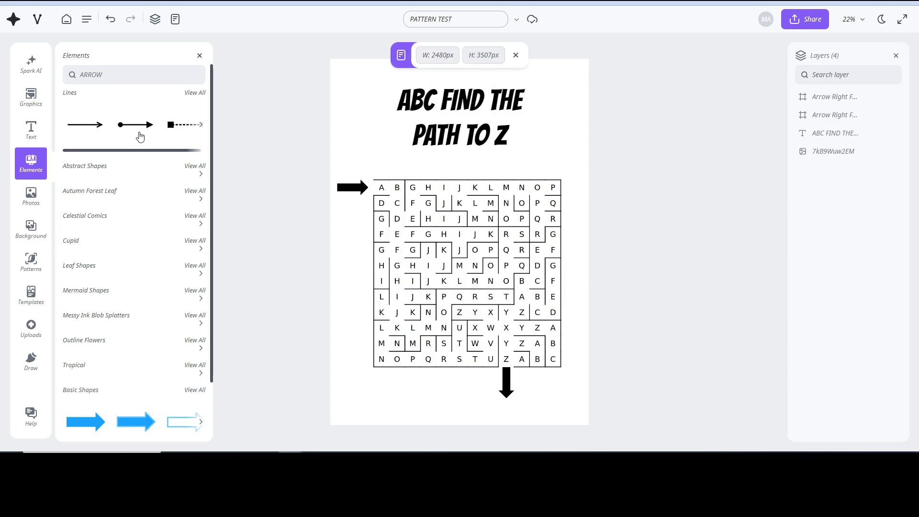
# Search the graphics for "PENCIL", add the row of upright colourful pencils and place it in the page's lower-left corner
pyautogui.click(30, 97)
pyautogui.click(91, 82)
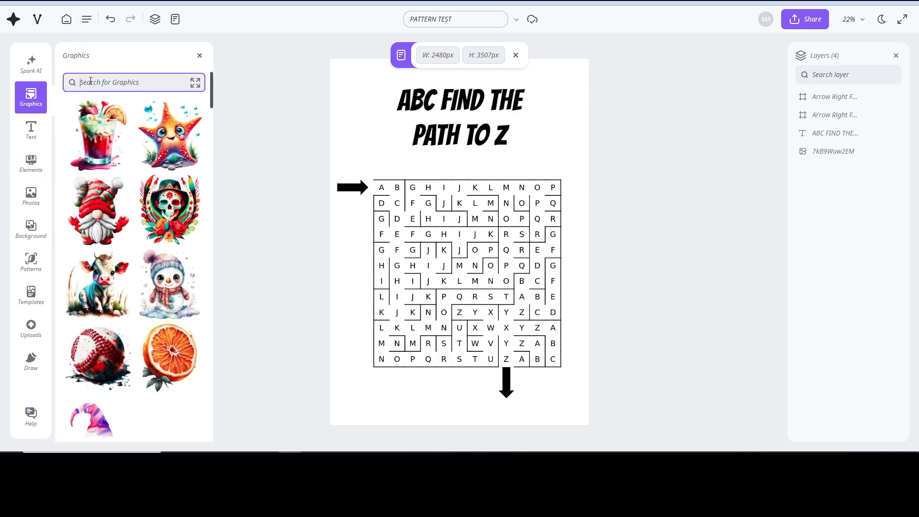
pyautogui.write('PENCIL')
pyautogui.press('Return')
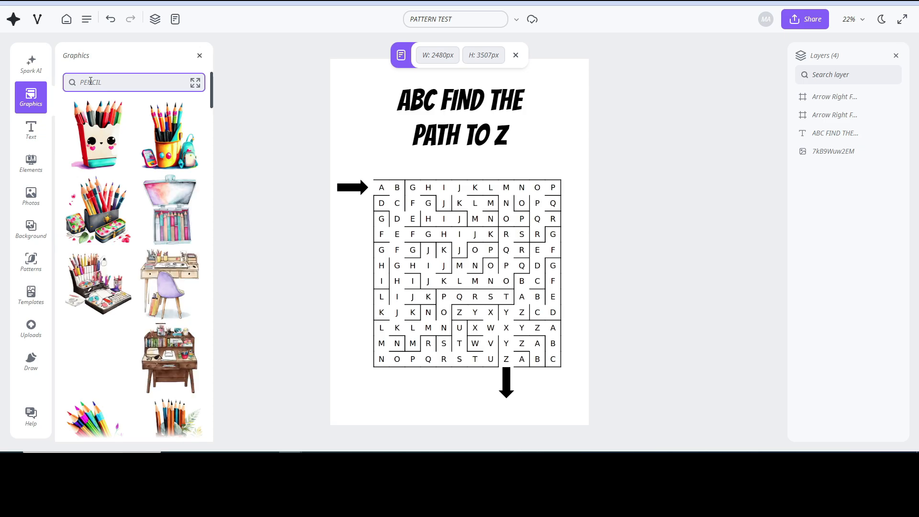
pyautogui.scroll(-5, 107, 261)
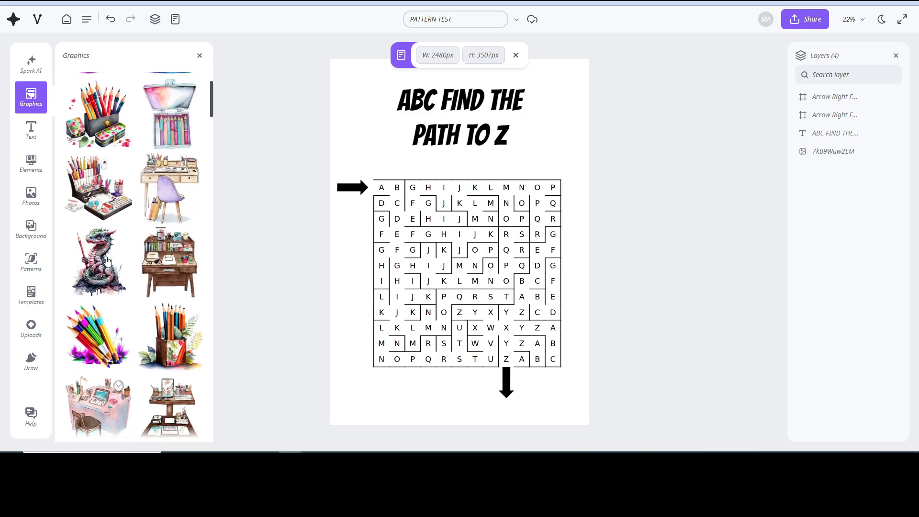
pyautogui.scroll(-6, 108, 261)
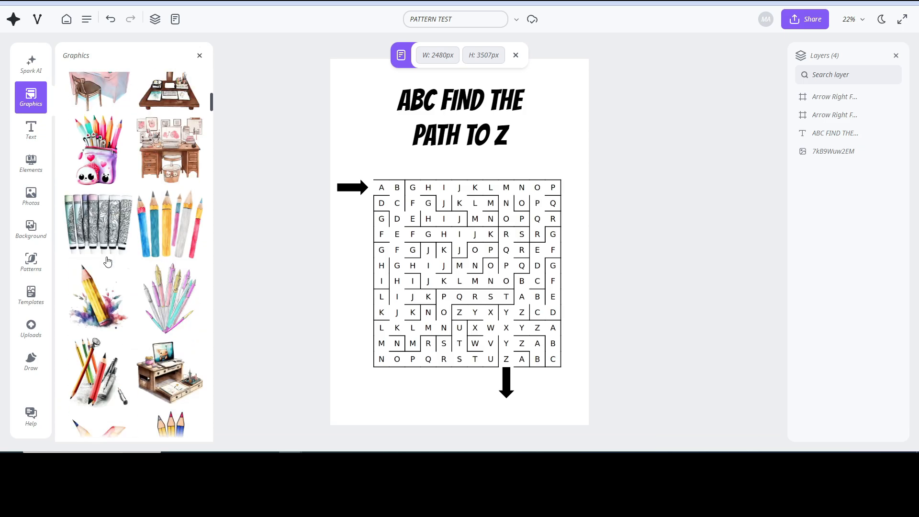
pyautogui.click(166, 238)
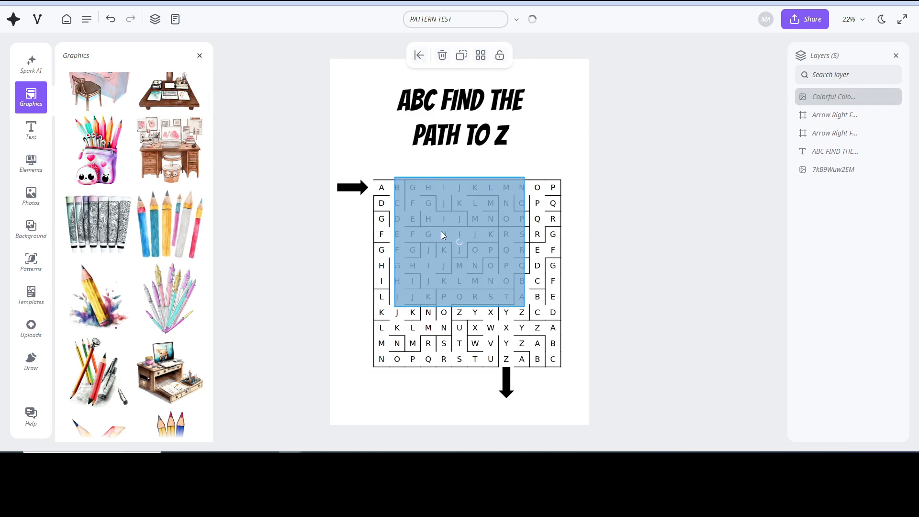
pyautogui.moveTo(456, 214)
pyautogui.mouseDown()
pyautogui.moveTo(383, 329)
pyautogui.moveTo(398, 369)
pyautogui.mouseUp()
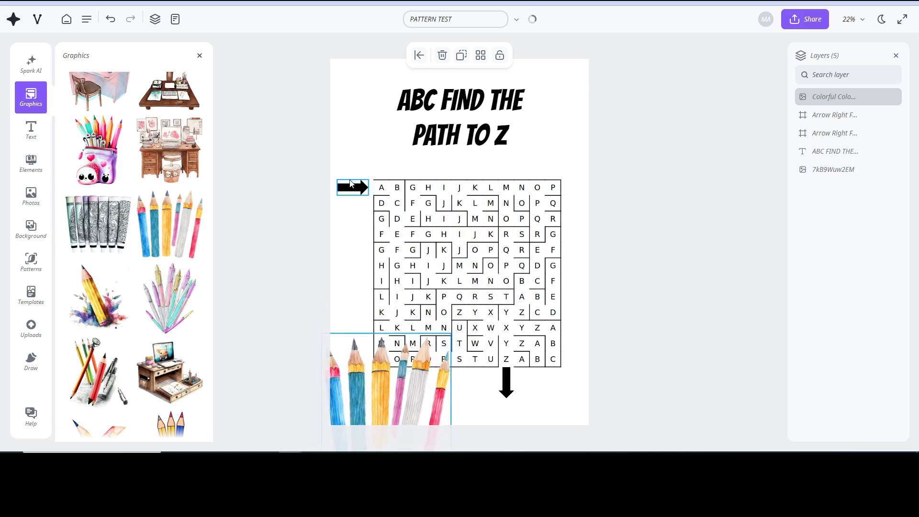
# Move the maze and both arrows slightly up together, and lower the pencil graphic so it sits just beneath the maze
pyautogui.moveTo(382, 237); pyautogui.dragTo(448, 300)
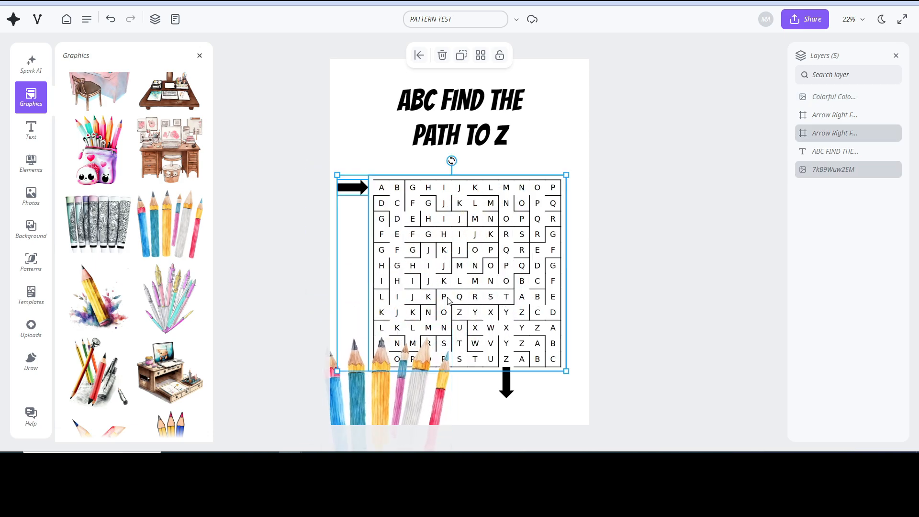
pyautogui.press('capslock')
pyautogui.keyDown('shift'); pyautogui.click(508, 390); pyautogui.keyUp('shift')
pyautogui.moveTo(513, 330); pyautogui.dragTo(513, 312)
pyautogui.moveTo(405, 396); pyautogui.dragTo(413, 420)
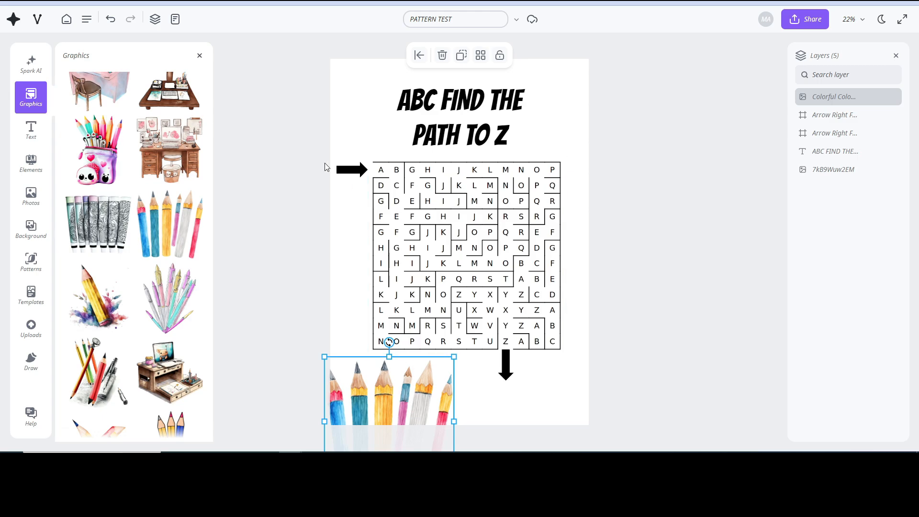
# Duplicate the pencil graphic and place the copy beside the original so the pencils span the page's bottom edge
pyautogui.scroll(-8, 165, 203)
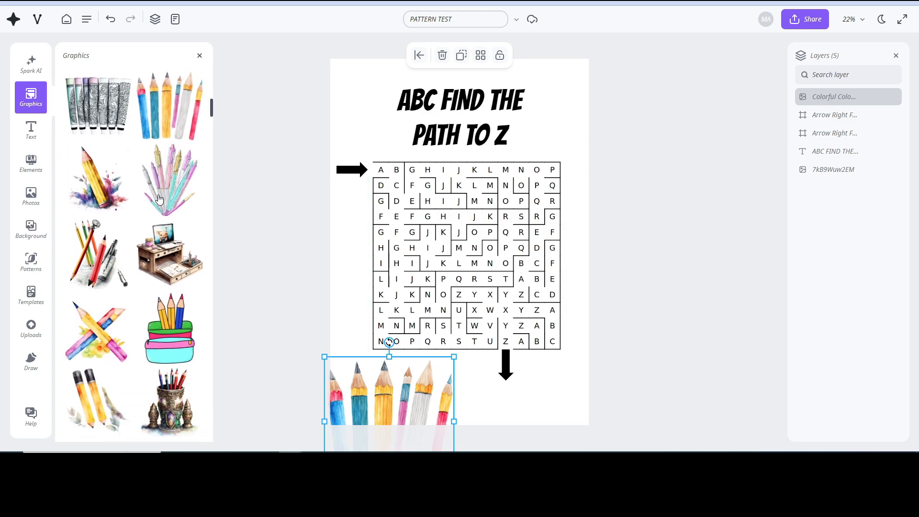
pyautogui.scroll(8, 159, 199)
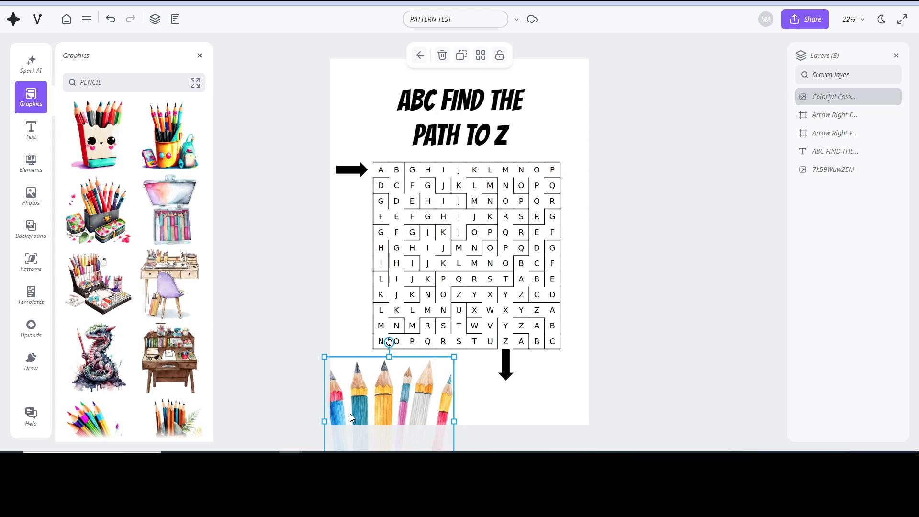
pyautogui.moveTo(386, 394); pyautogui.dragTo(493, 397)
pyautogui.click(461, 55)
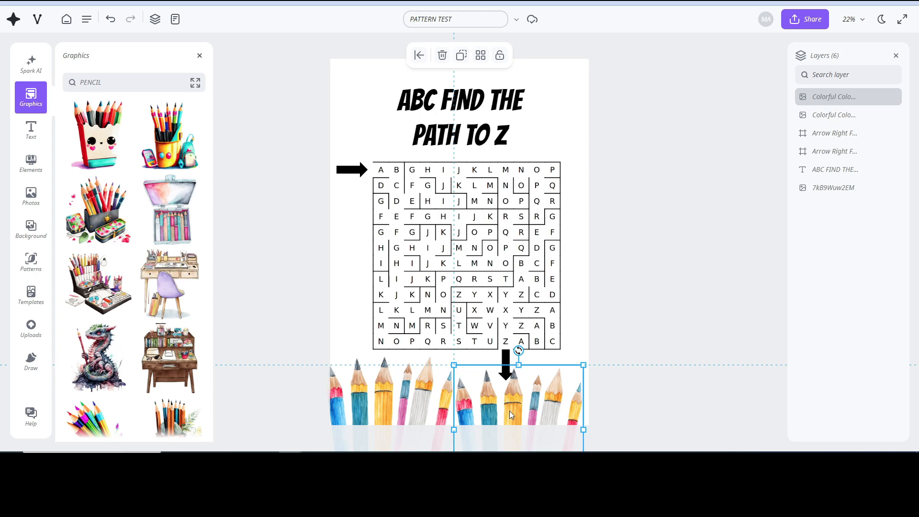
pyautogui.click(421, 55)
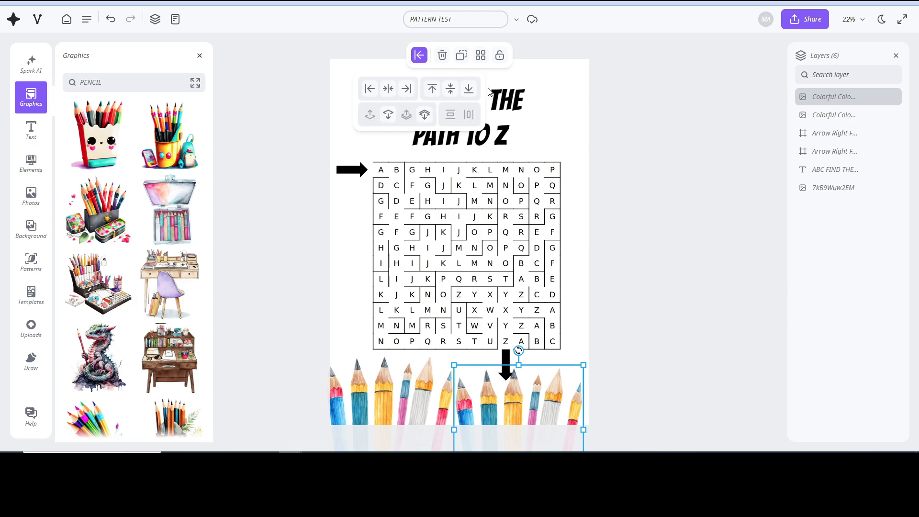
pyautogui.click(518, 411)
pyautogui.moveTo(582, 427)
pyautogui.mouseDown()
pyautogui.moveTo(326, 406)
pyautogui.moveTo(471, 411)
pyautogui.moveTo(496, 380)
pyautogui.moveTo(496, 390)
pyautogui.mouseUp()
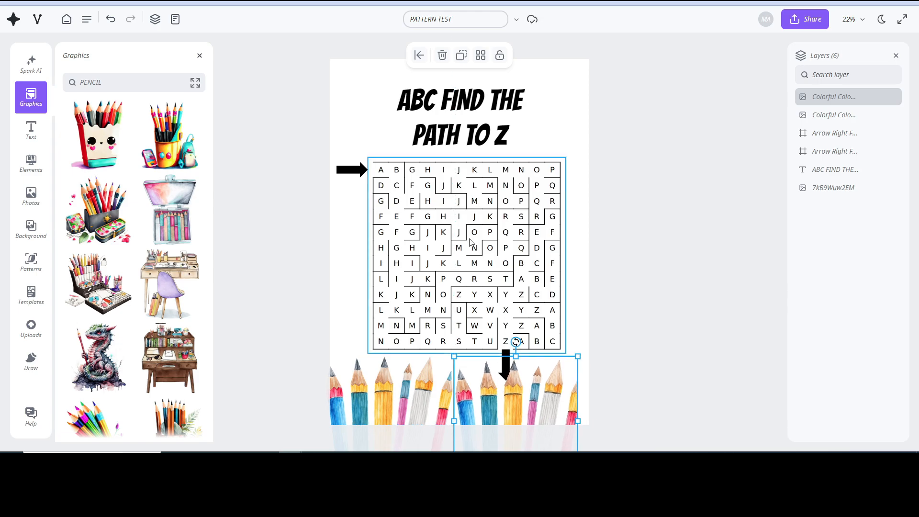
pyautogui.click(90, 22)
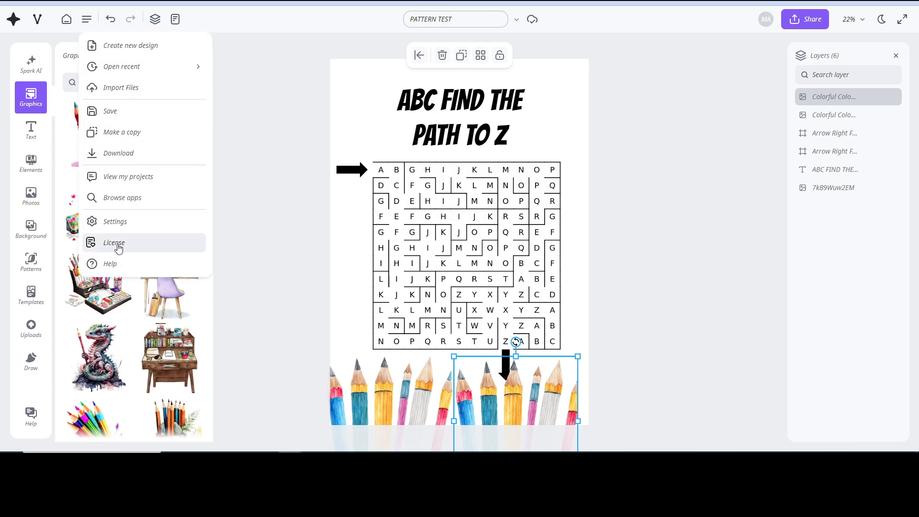
pyautogui.moveTo(495, 390); pyautogui.dragTo(555, 383)
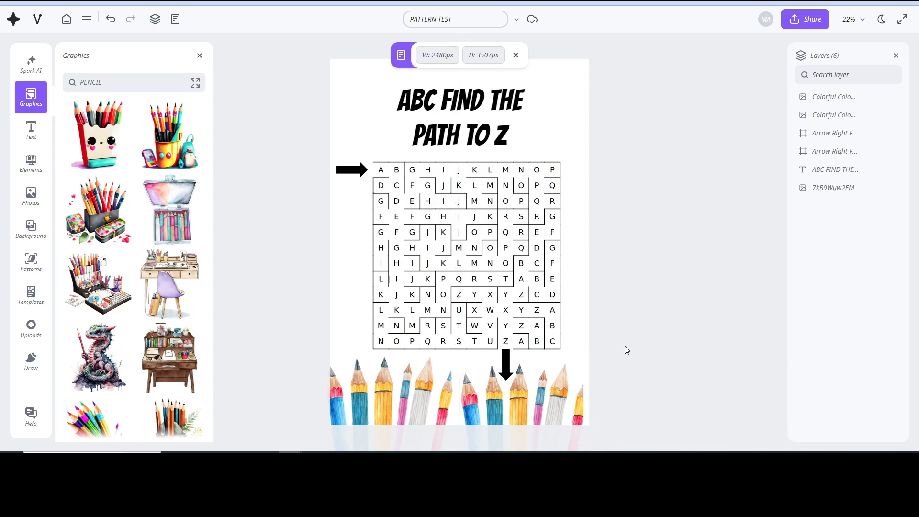
pyautogui.click(622, 348)
# Add a dotted line from the Lines elements and stretch it horizontally across nearly the full page width, just above the title
pyautogui.click(31, 130)
pyautogui.click(31, 163)
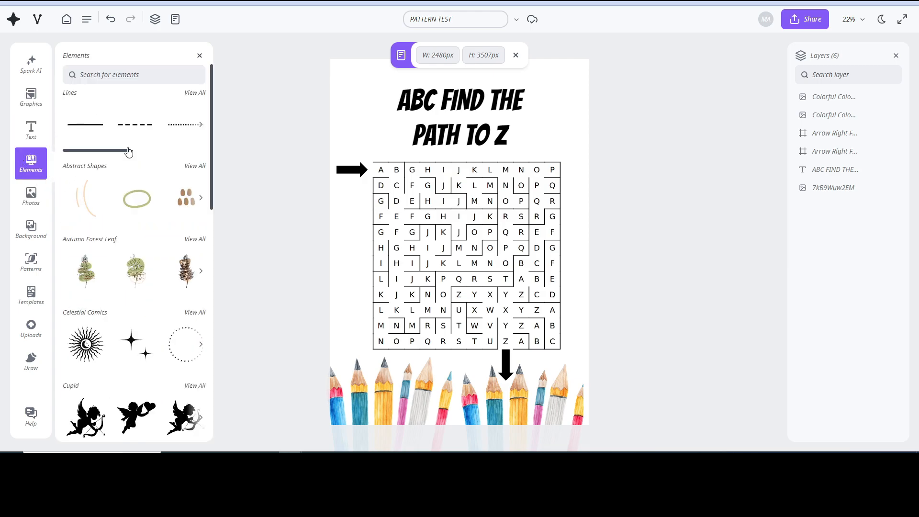
pyautogui.click(200, 92)
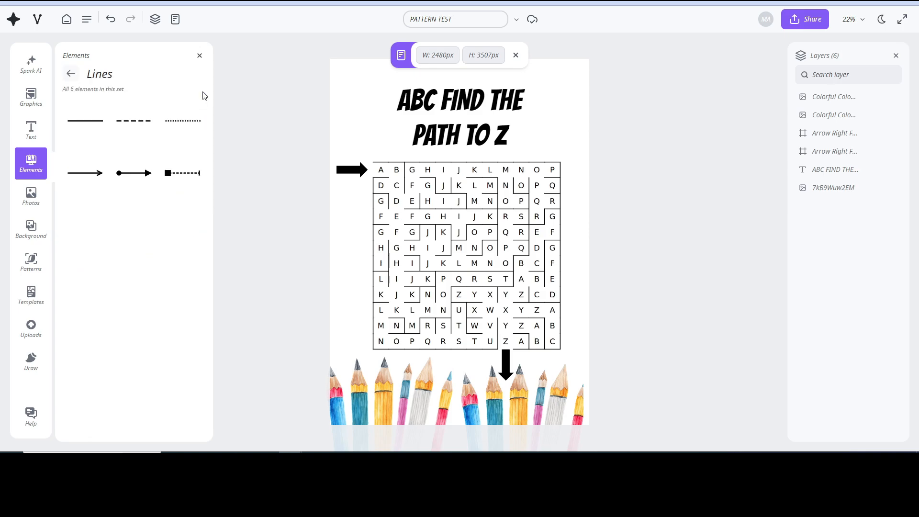
pyautogui.click(183, 121)
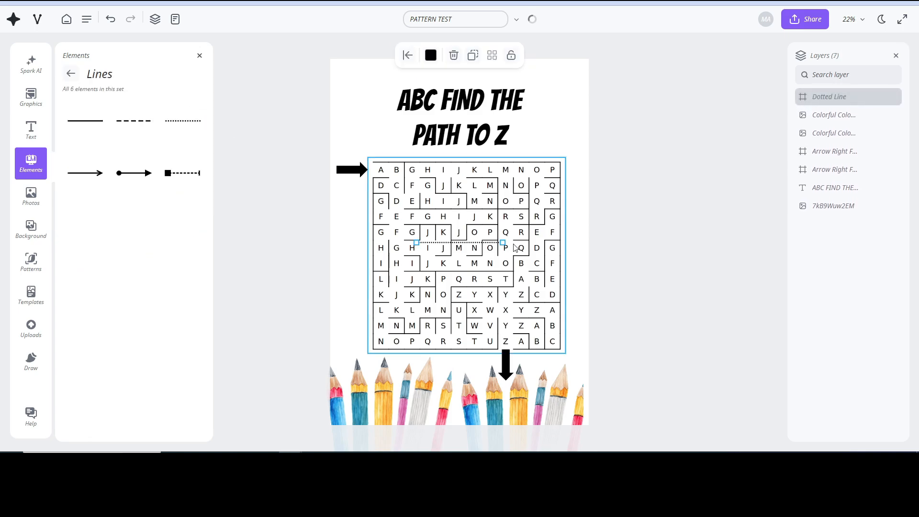
pyautogui.moveTo(500, 240); pyautogui.dragTo(584, 64)
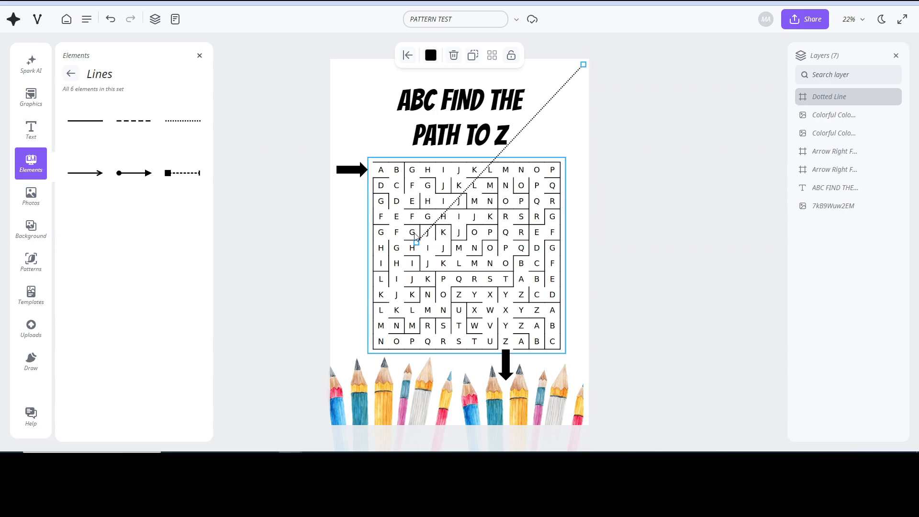
pyautogui.moveTo(417, 243); pyautogui.dragTo(339, 64)
pyautogui.moveTo(558, 69); pyautogui.dragTo(558, 80)
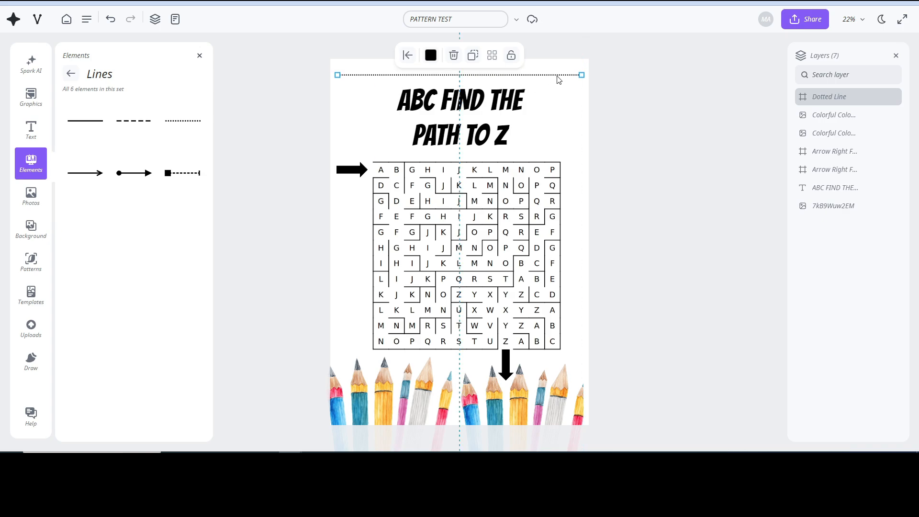
pyautogui.click(654, 152)
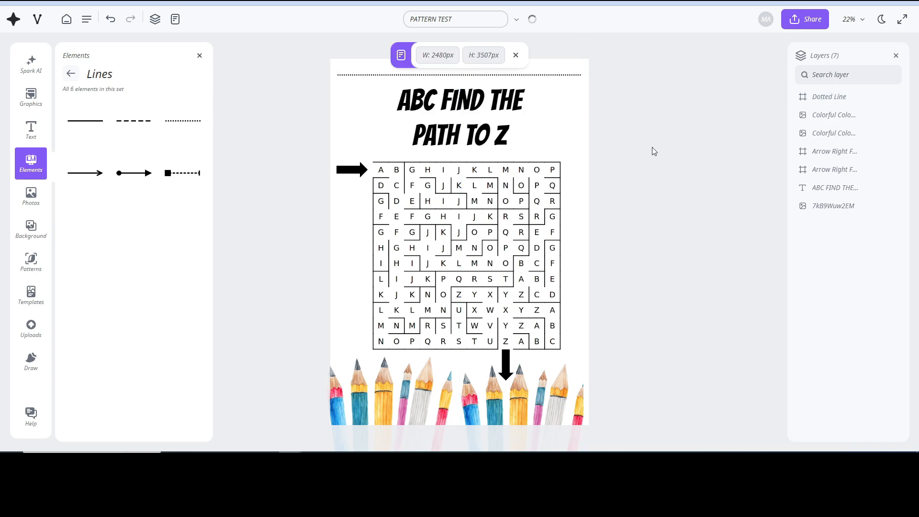
# Close the page size settings and look over the list of last opened designs
pyautogui.click(515, 56)
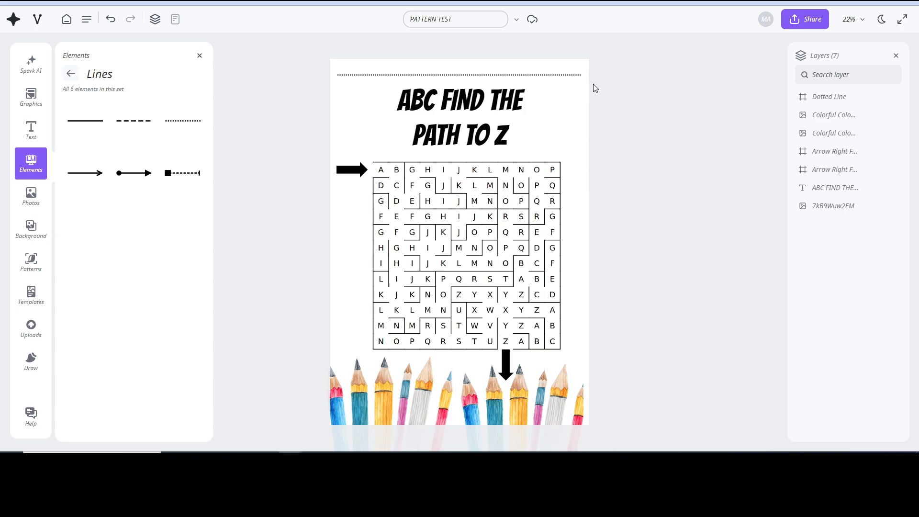
pyautogui.click(518, 20)
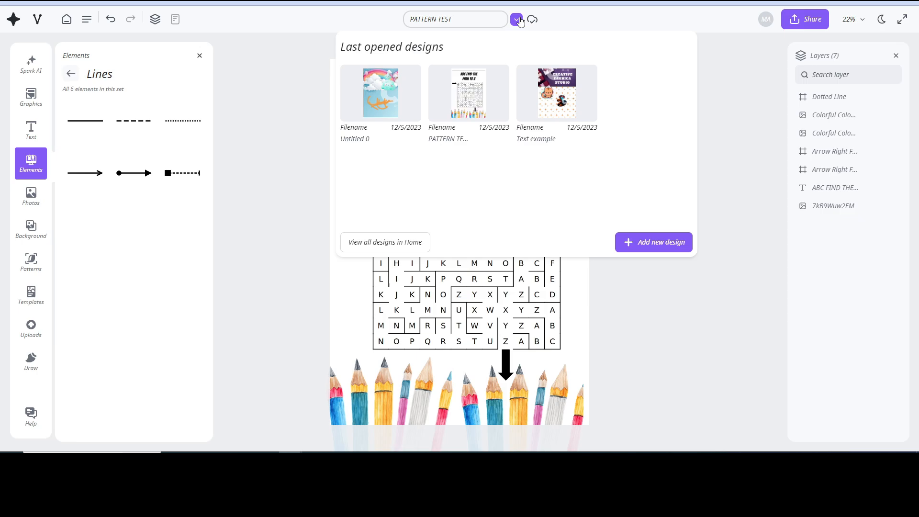
pyautogui.click(518, 19)
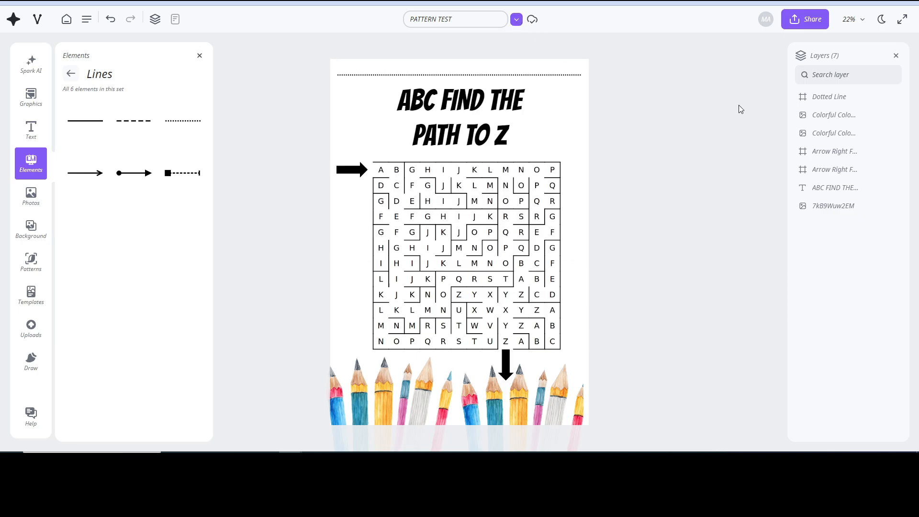
# Examine the download options, switching Remove Background and Flip horizontally on and back off, and close them without downloading
pyautogui.click(808, 24)
pyautogui.click(494, 238)
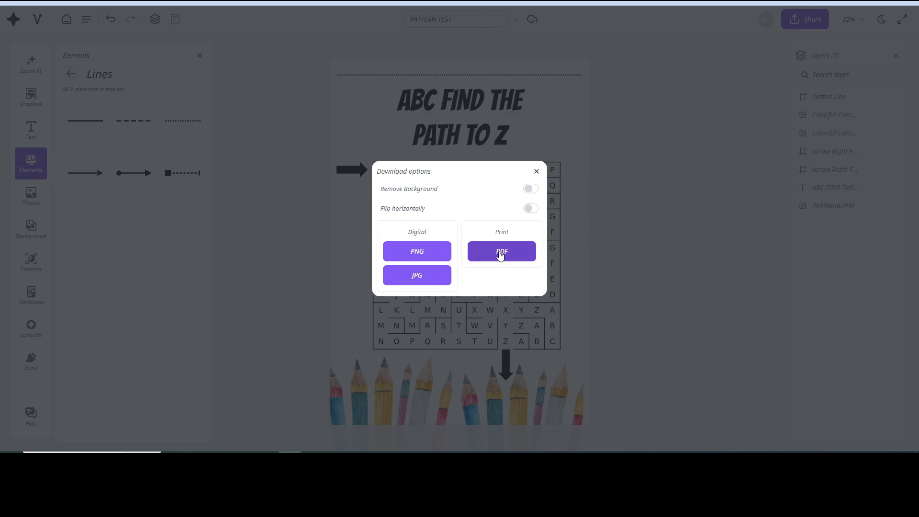
pyautogui.click(529, 189)
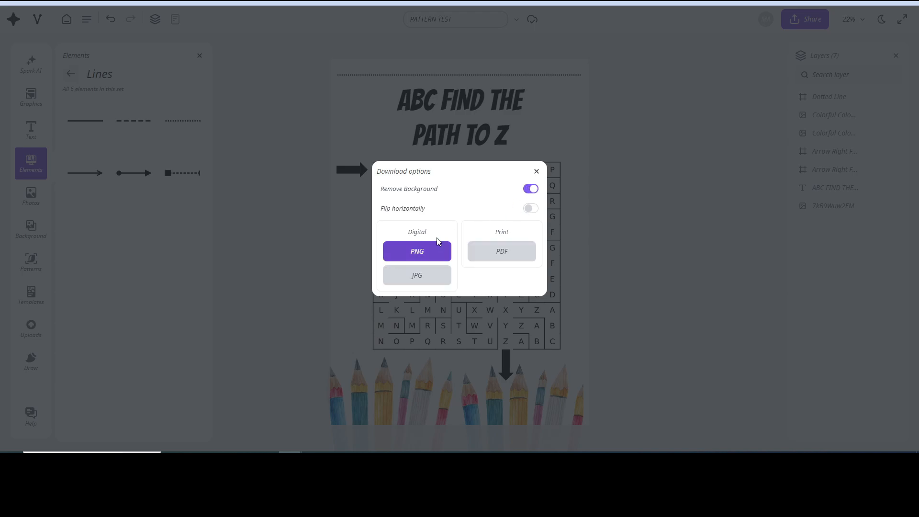
pyautogui.click(530, 189)
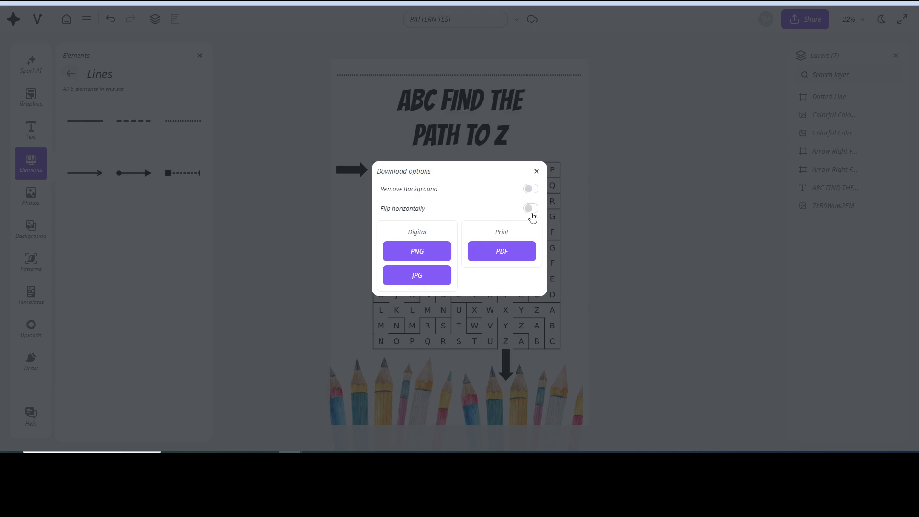
pyautogui.click(531, 209)
pyautogui.click(531, 213)
pyautogui.click(531, 211)
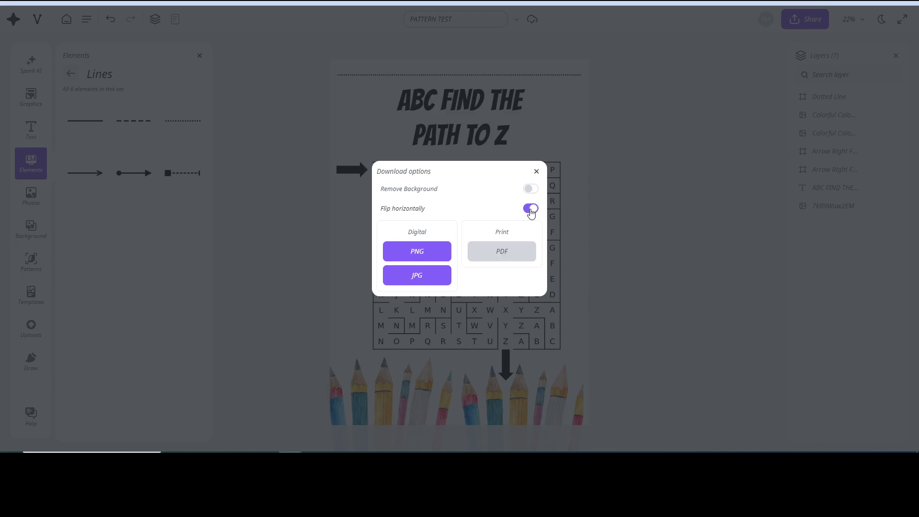
pyautogui.click(531, 209)
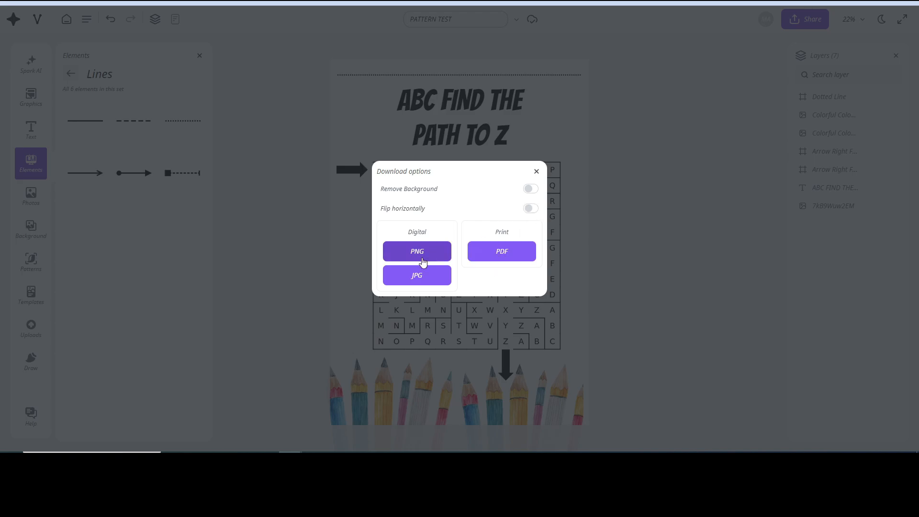
pyautogui.click(536, 173)
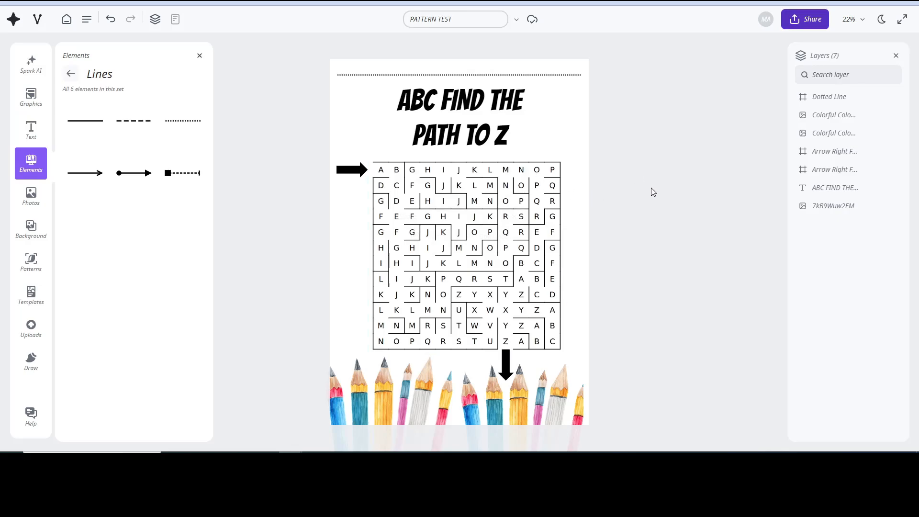